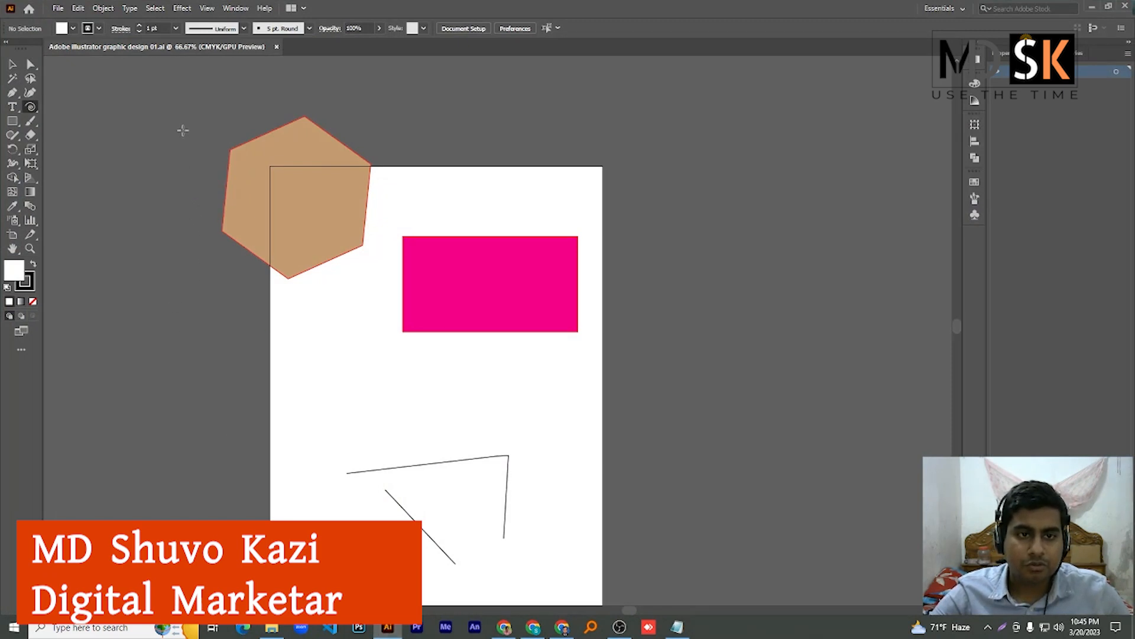
# - Try the Spiral tool with a large stroke across the artboard and undo it
pyautogui.moveTo(178, 110); pyautogui.dragTo(555, 351)
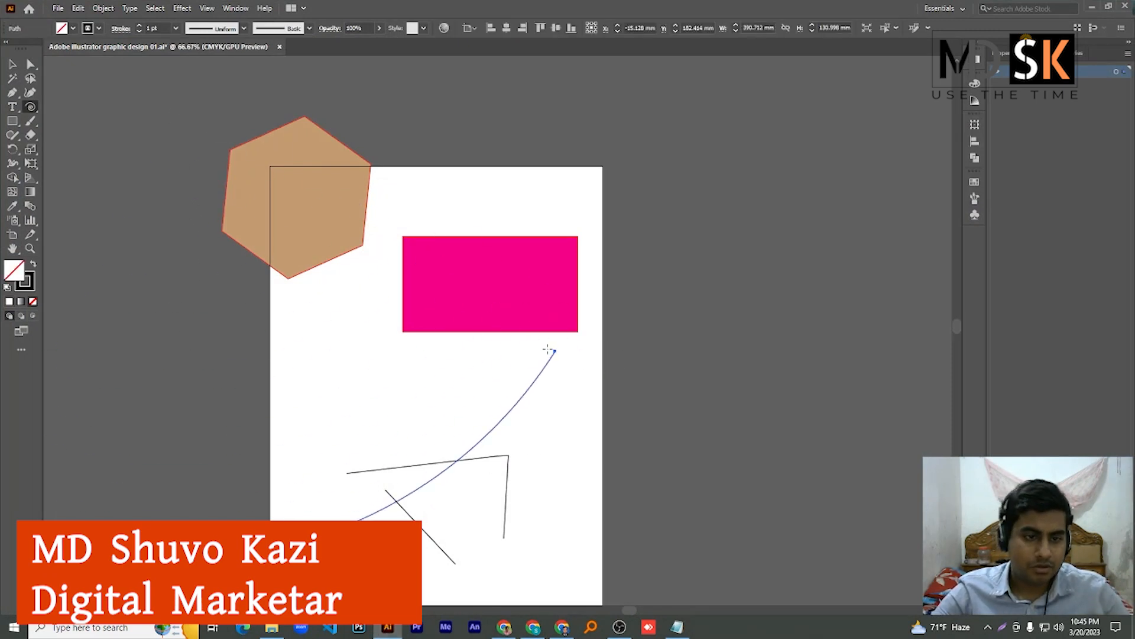
pyautogui.hotkey('ctrl', 'z')
# - Delete the hexagon, the pink rectangle and all the line paths so the artboard is empty
pyautogui.click(12, 62)
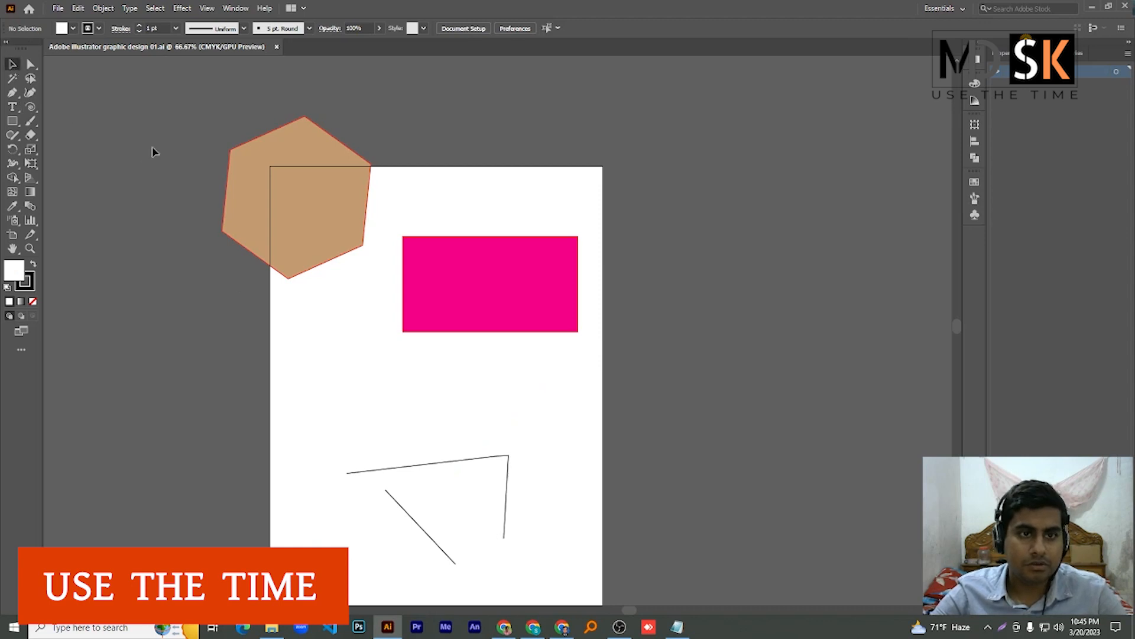
pyautogui.moveTo(165, 108); pyautogui.dragTo(654, 491)
pyautogui.moveTo(177, 152); pyautogui.dragTo(695, 551)
pyautogui.press('Delete')
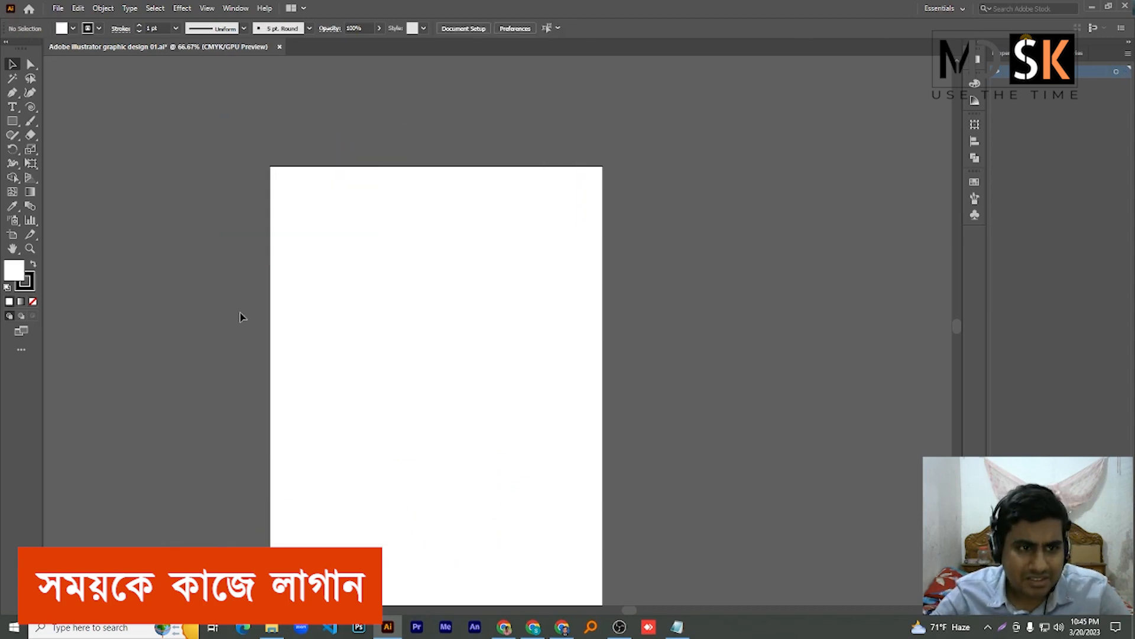
# - Move the blank artboard around the workspace with the Hand tool
pyautogui.click(13, 249)
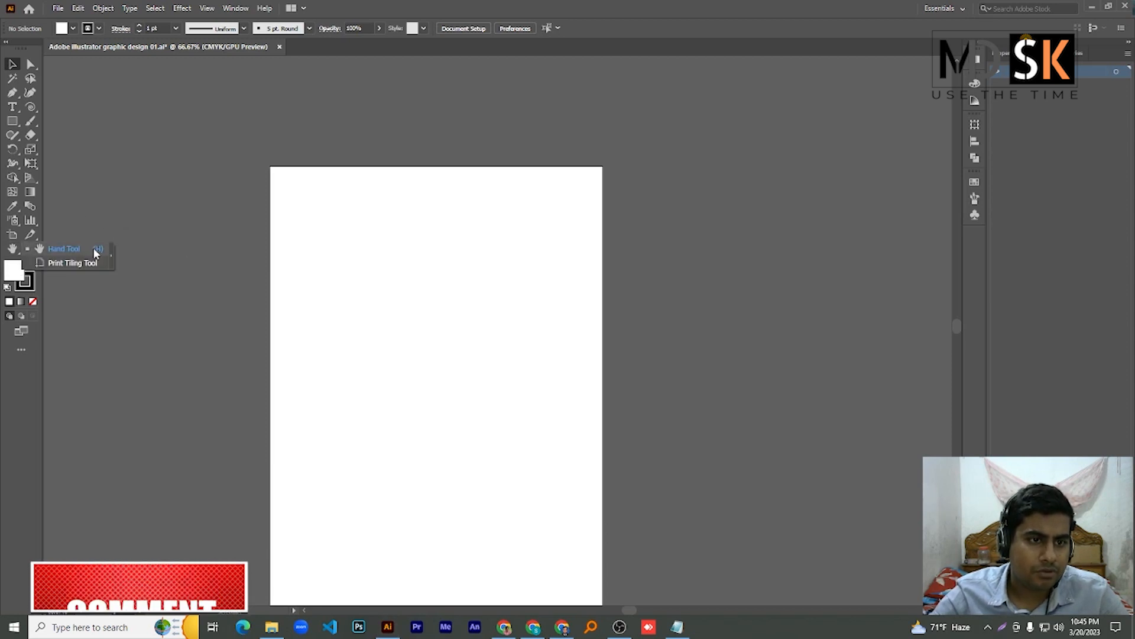
pyautogui.click(313, 234)
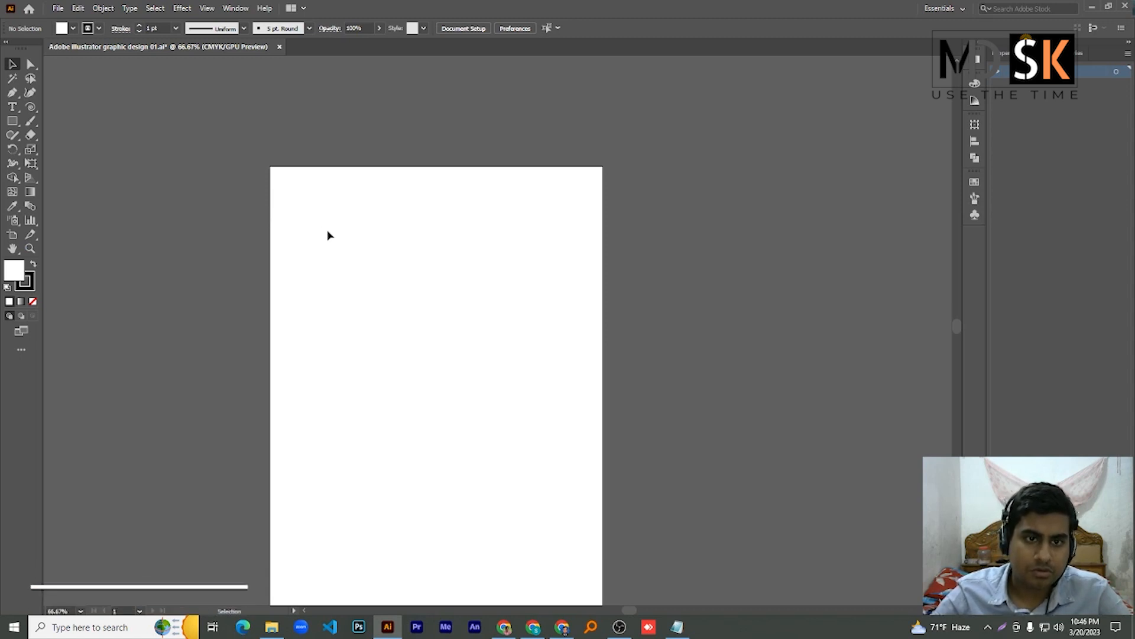
pyautogui.moveTo(342, 236); pyautogui.dragTo(440, 301)
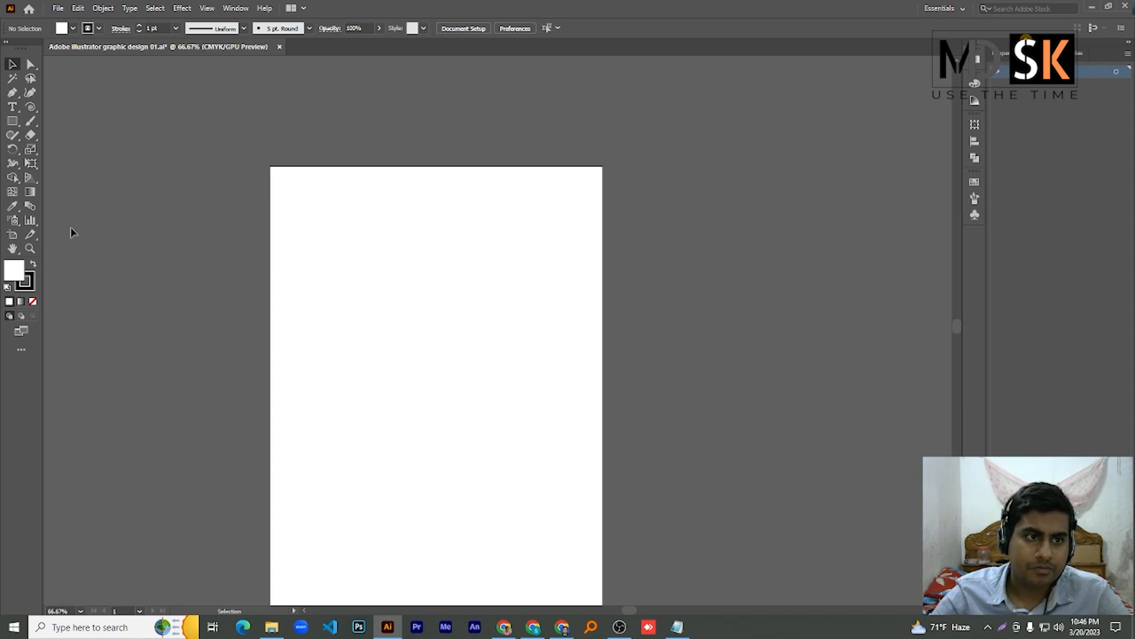
pyautogui.click(12, 248)
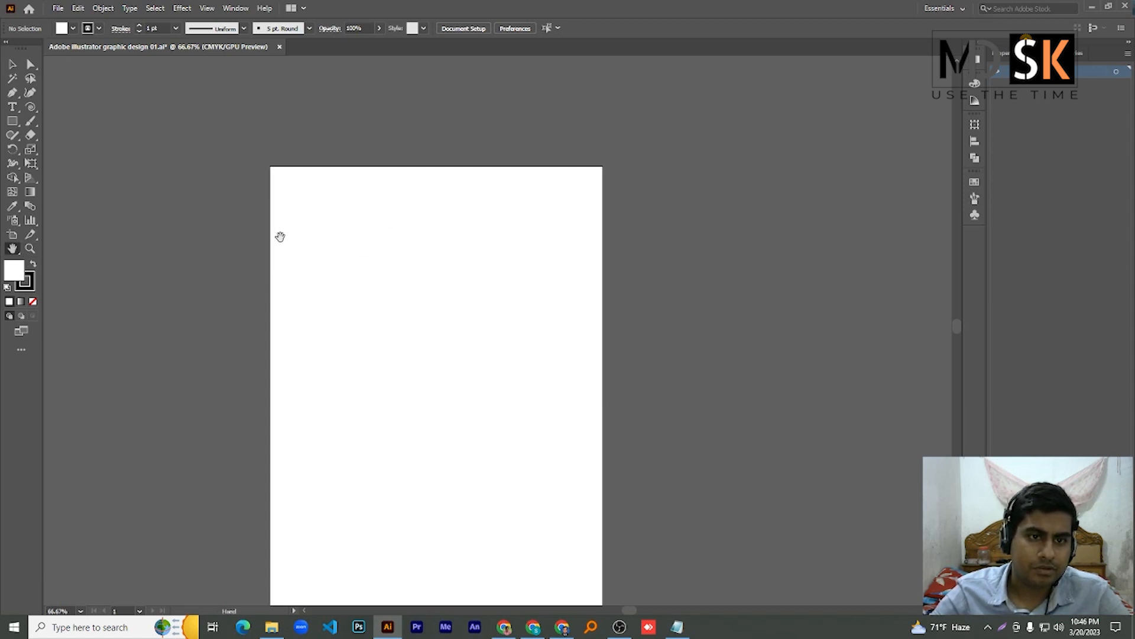
pyautogui.moveTo(318, 237)
pyautogui.mouseDown()
pyautogui.moveTo(385, 184)
pyautogui.moveTo(310, 288)
pyautogui.moveTo(306, 218)
pyautogui.mouseUp()
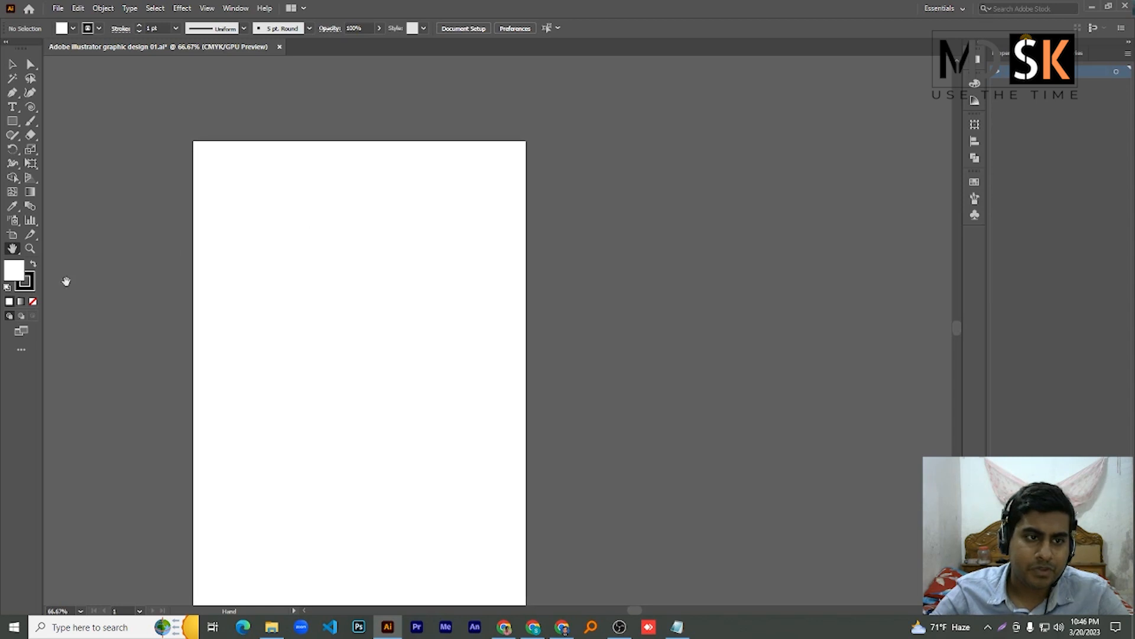
pyautogui.rightClick(13, 248)
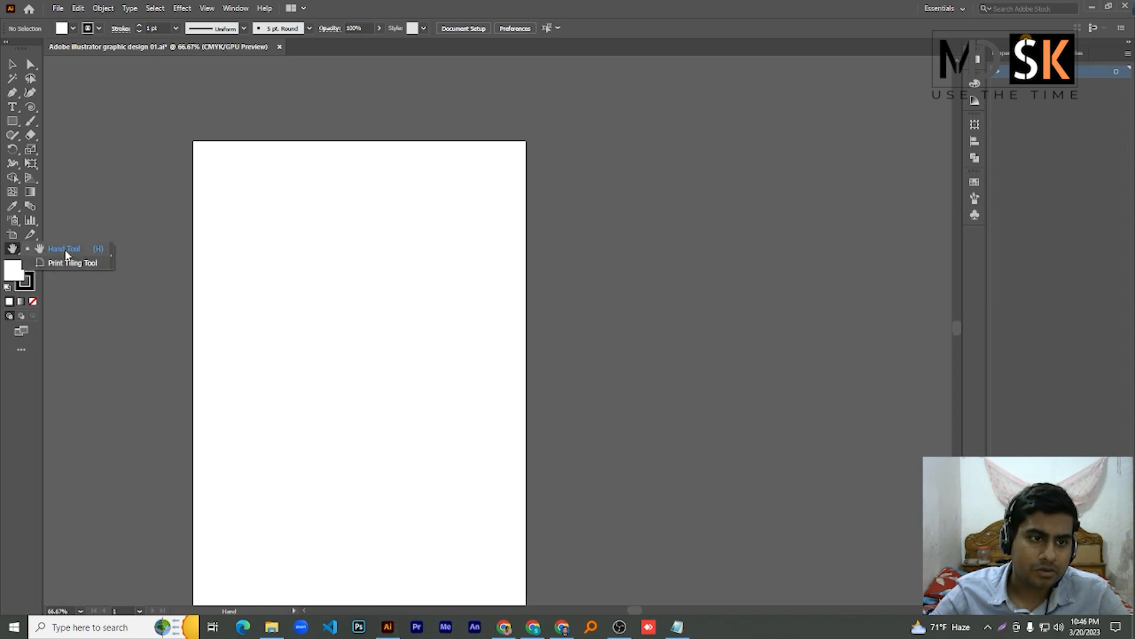
pyautogui.click(64, 249)
pyautogui.moveTo(156, 146); pyautogui.dragTo(216, 150)
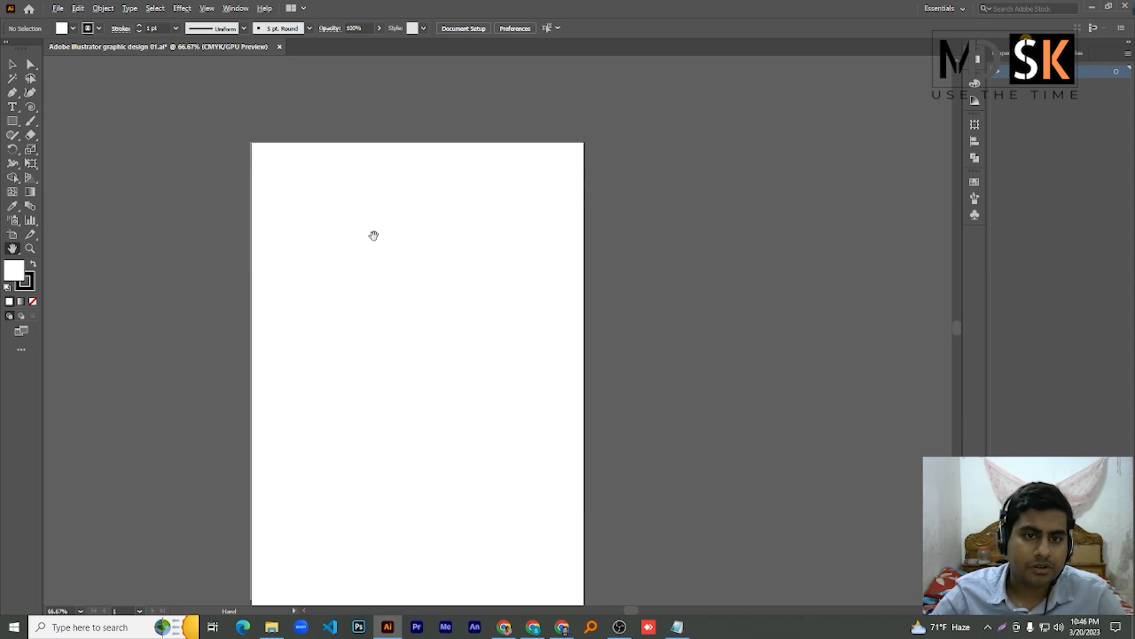
# - Zoom the artboard in and out with the Hand tool active, ending at 200% with its left edge in view
pyautogui.scroll(3, 373, 235)
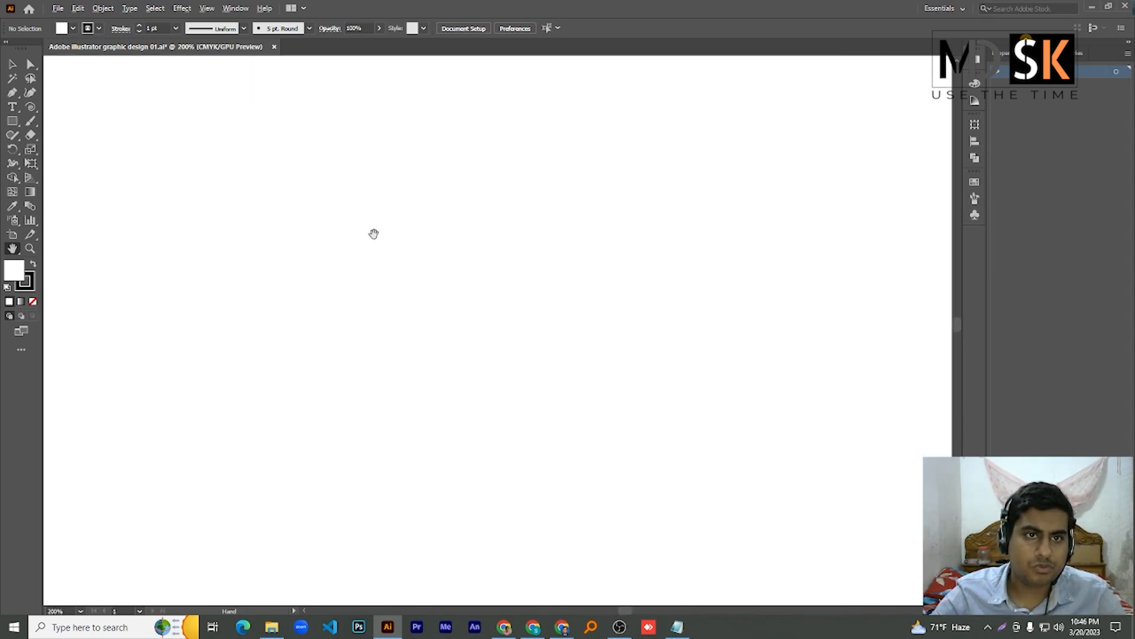
pyautogui.scroll(-8, 375, 233)
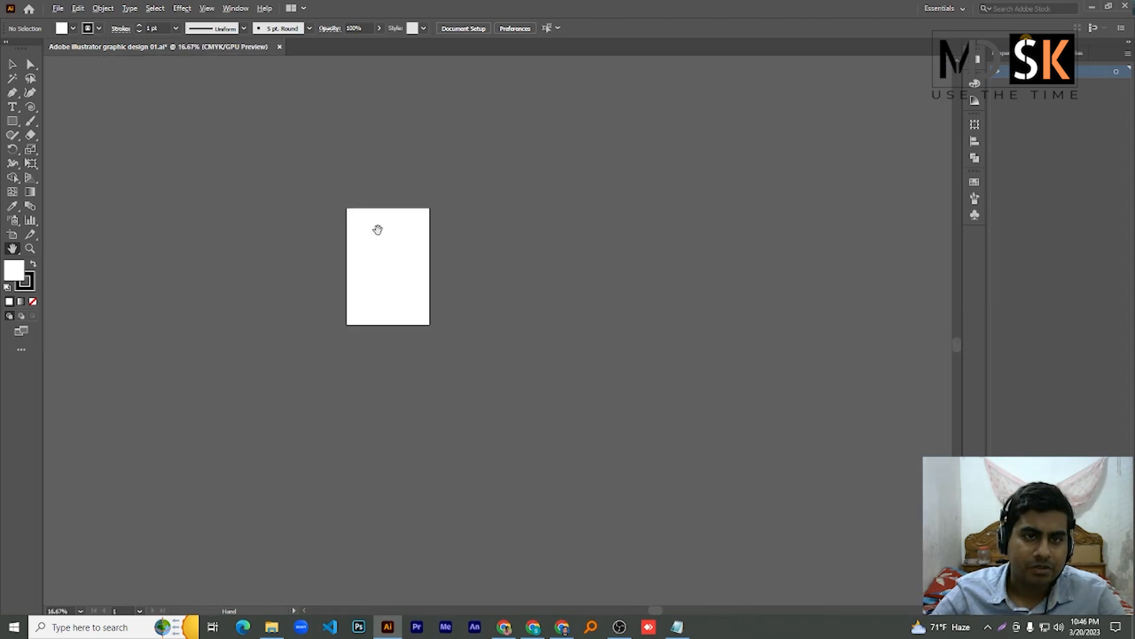
pyautogui.scroll(-2, 377, 230)
pyautogui.scroll(3, 375, 231)
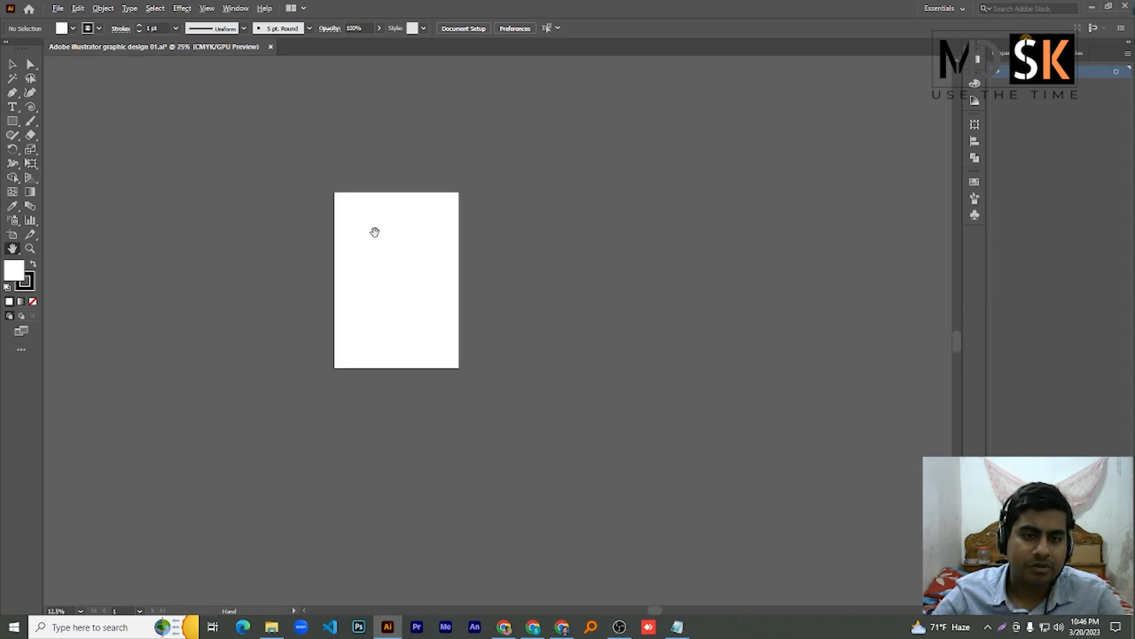
pyautogui.scroll(-3, 374, 232)
pyautogui.scroll(7, 375, 231)
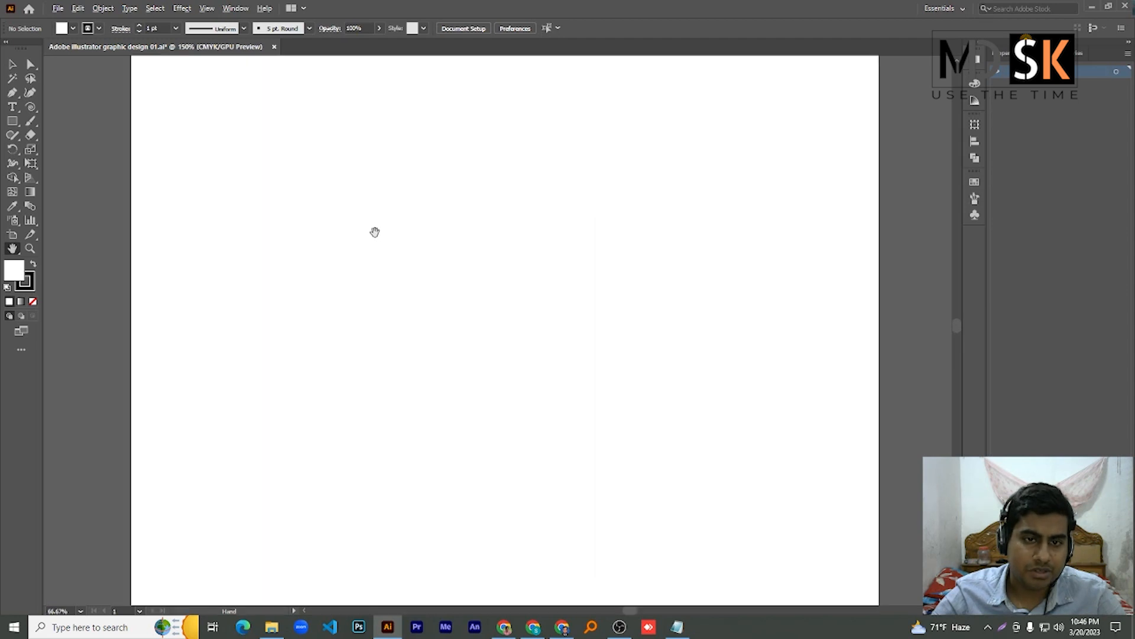
pyautogui.scroll(1, 375, 233)
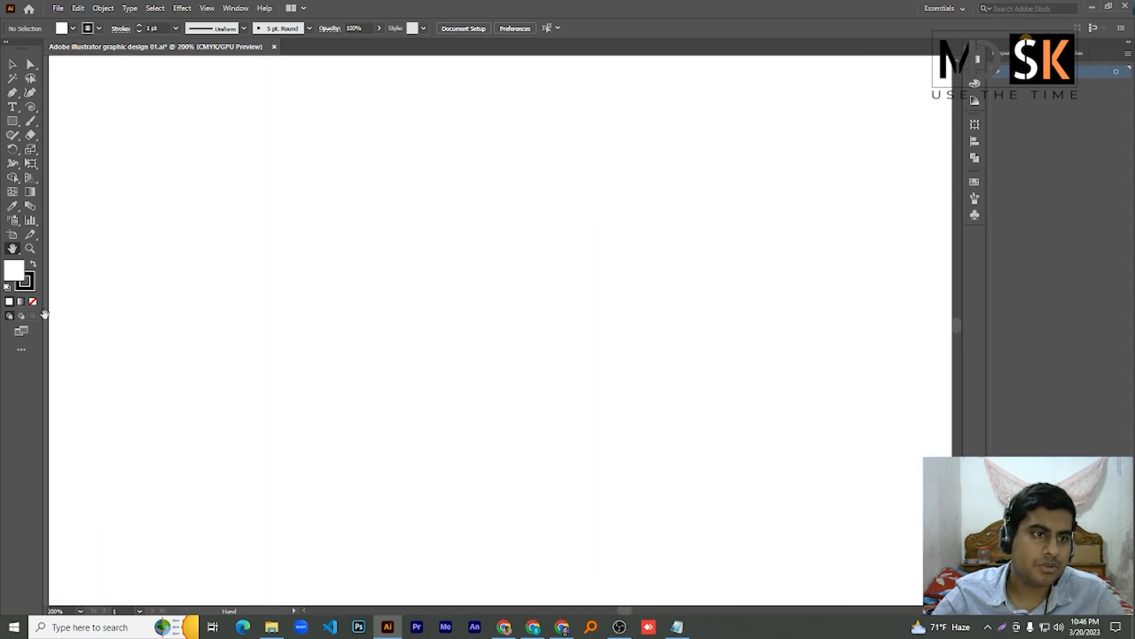
pyautogui.moveTo(211, 178); pyautogui.dragTo(343, 204)
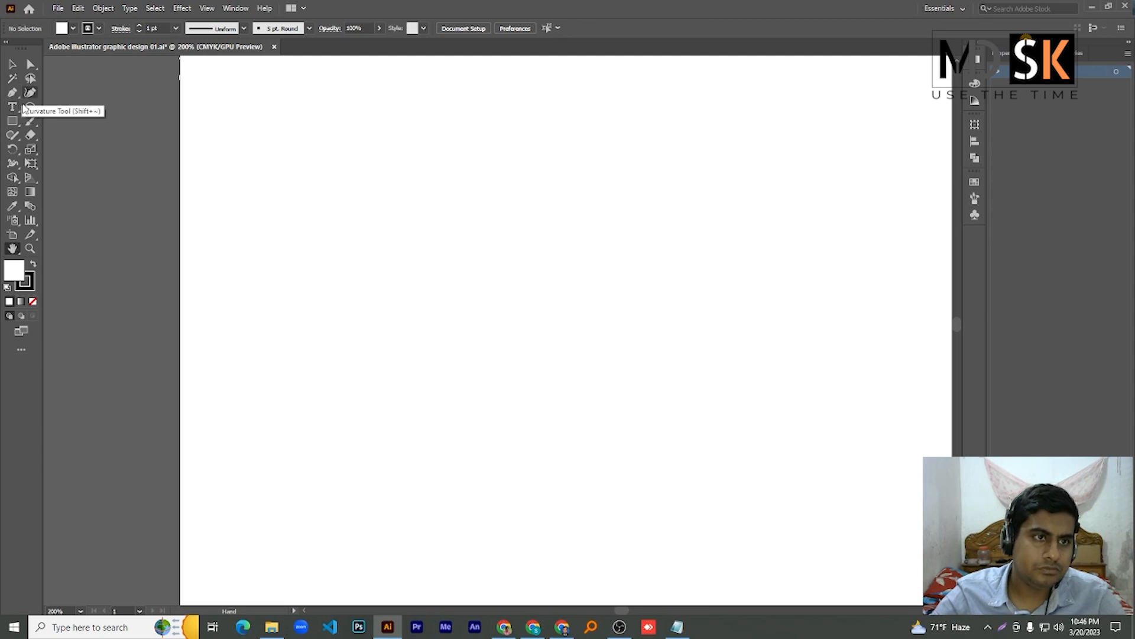
# - Magnify the area beside the artboard's left edge to 1600% with the Zoom tool
pyautogui.click(12, 138)
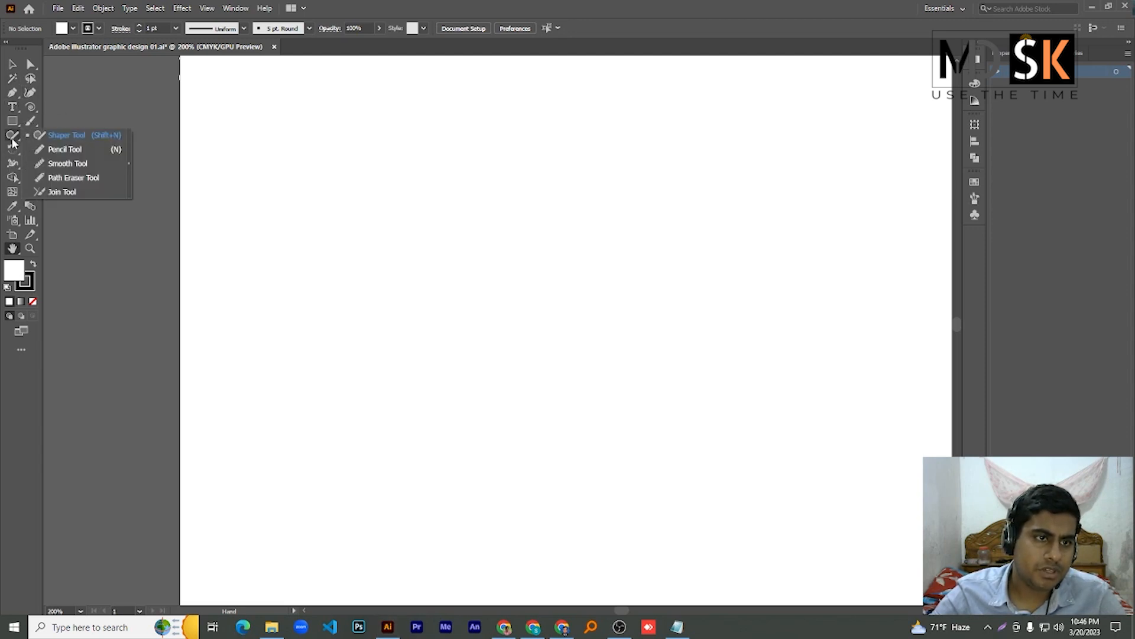
pyautogui.click(12, 209)
pyautogui.click(31, 249)
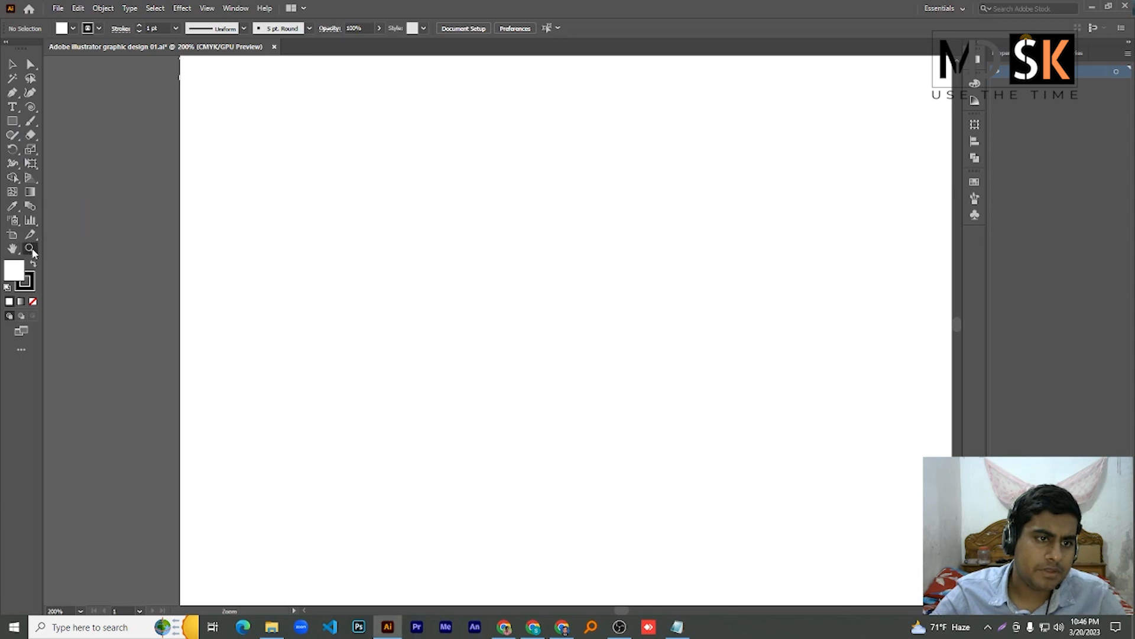
pyautogui.moveTo(358, 210); pyautogui.dragTo(474, 212)
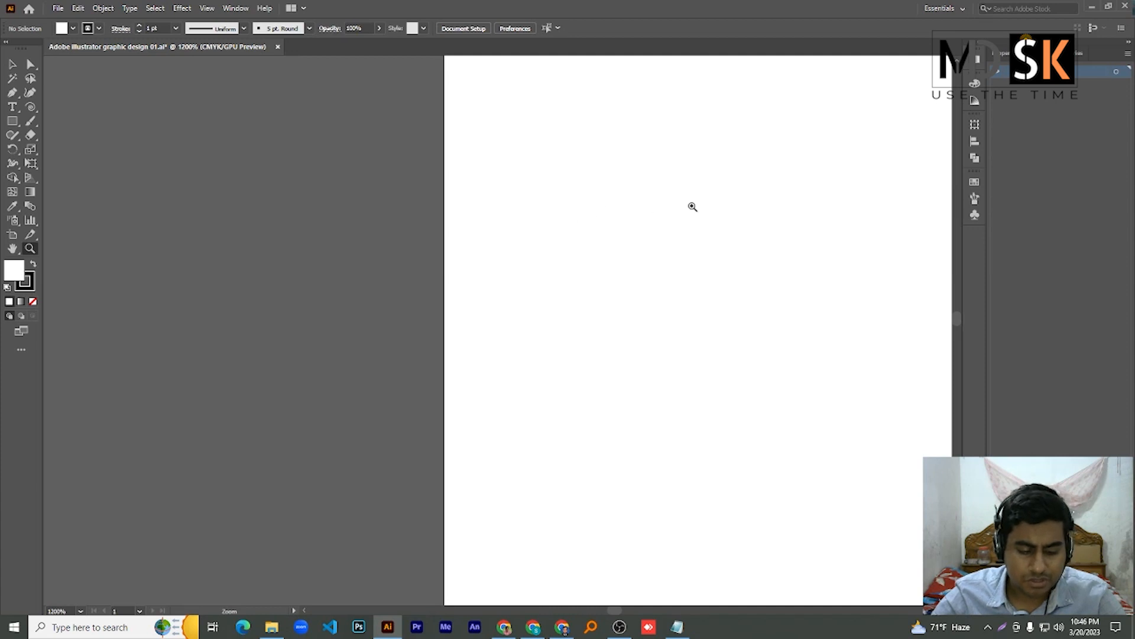
pyautogui.click(635, 224)
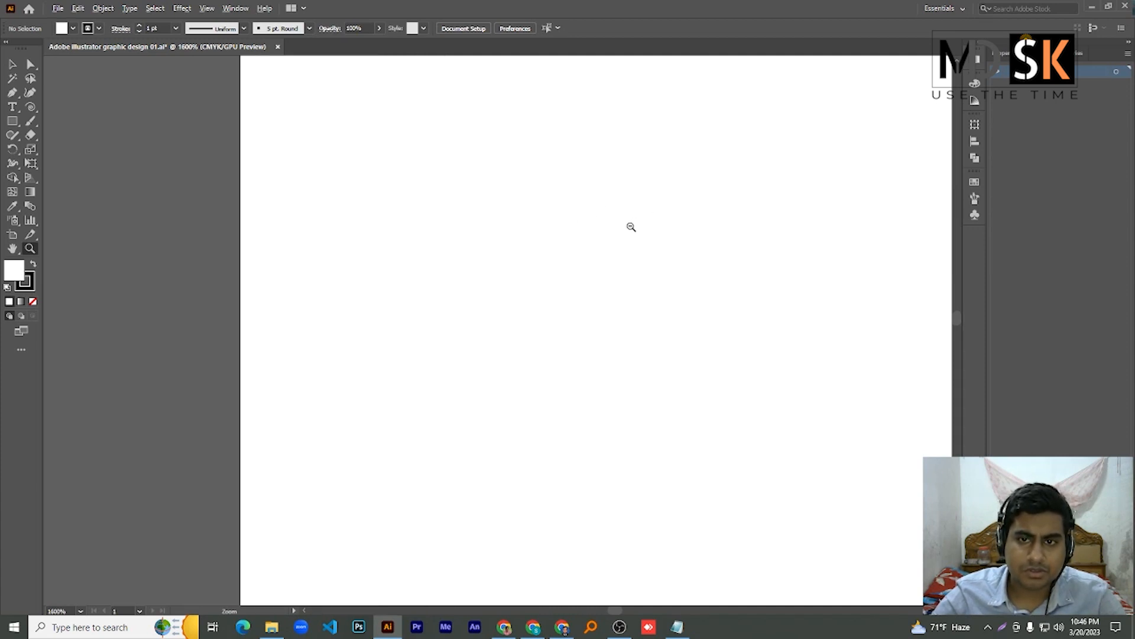
# - Zoom out from the artboard with the Zoom tool down to 33.33%
pyautogui.keyDown('alt'); pyautogui.click(626, 234); pyautogui.keyUp('alt')
pyautogui.keyDown('alt'); pyautogui.click(626, 234); pyautogui.keyUp('alt')
pyautogui.keyDown('alt'); pyautogui.click(626, 234); pyautogui.keyUp('alt')
pyautogui.keyDown('alt'); pyautogui.click(587, 417); pyautogui.keyUp('alt')
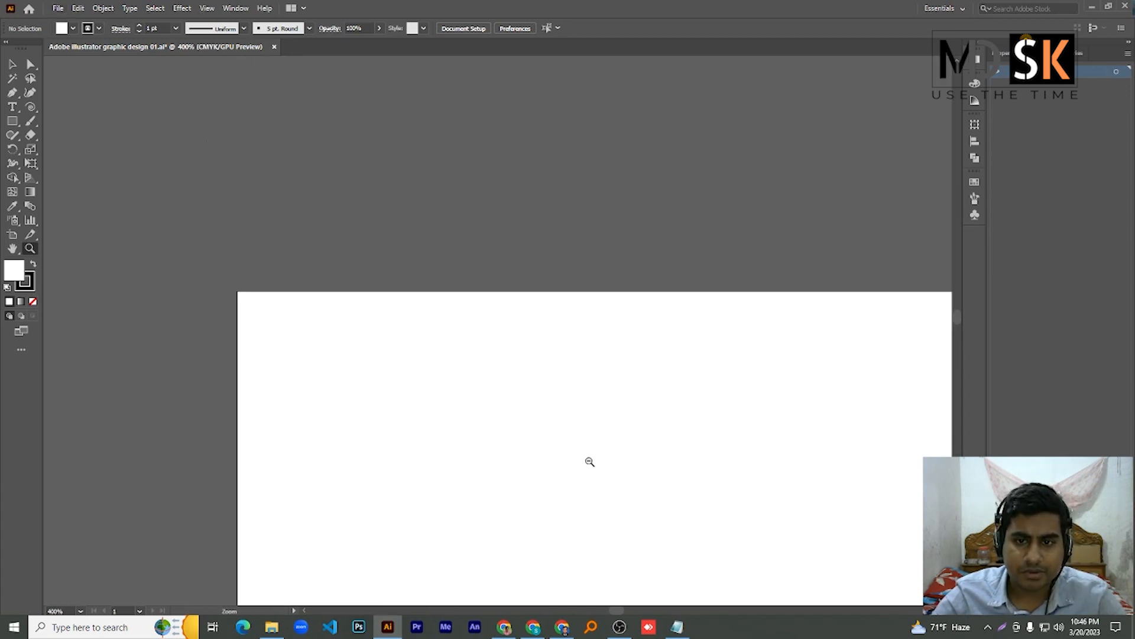
pyautogui.keyDown('alt'); pyautogui.click(592, 475); pyautogui.keyUp('alt')
pyautogui.keyDown('alt'); pyautogui.click(764, 473); pyautogui.keyUp('alt')
pyautogui.keyDown('alt'); pyautogui.click(846, 434); pyautogui.keyUp('alt')
pyautogui.moveTo(586, 443); pyautogui.dragTo(526, 448)
pyautogui.moveTo(320, 461); pyautogui.dragTo(266, 455)
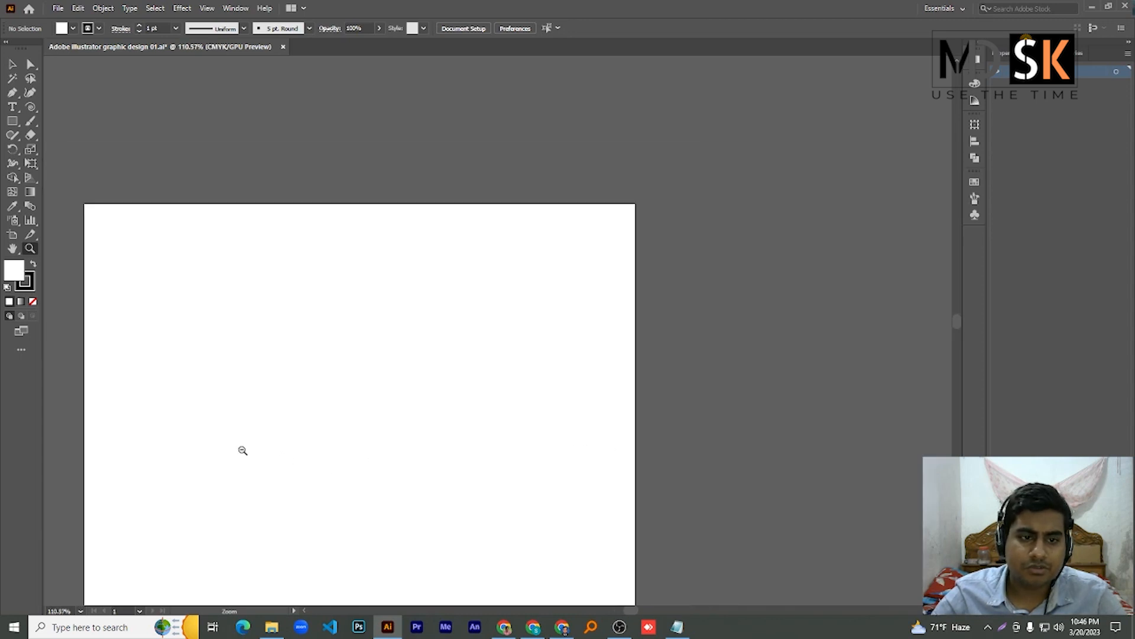
pyautogui.moveTo(198, 450); pyautogui.dragTo(172, 449)
pyautogui.keyDown('alt'); pyautogui.click(95, 453); pyautogui.keyUp('alt')
pyautogui.keyDown('alt'); pyautogui.click(76, 454); pyautogui.keyUp('alt')
pyautogui.keyDown('alt'); pyautogui.click(890, 530); pyautogui.keyUp('alt')
pyautogui.keyDown('alt'); pyautogui.click(923, 521); pyautogui.keyUp('alt')
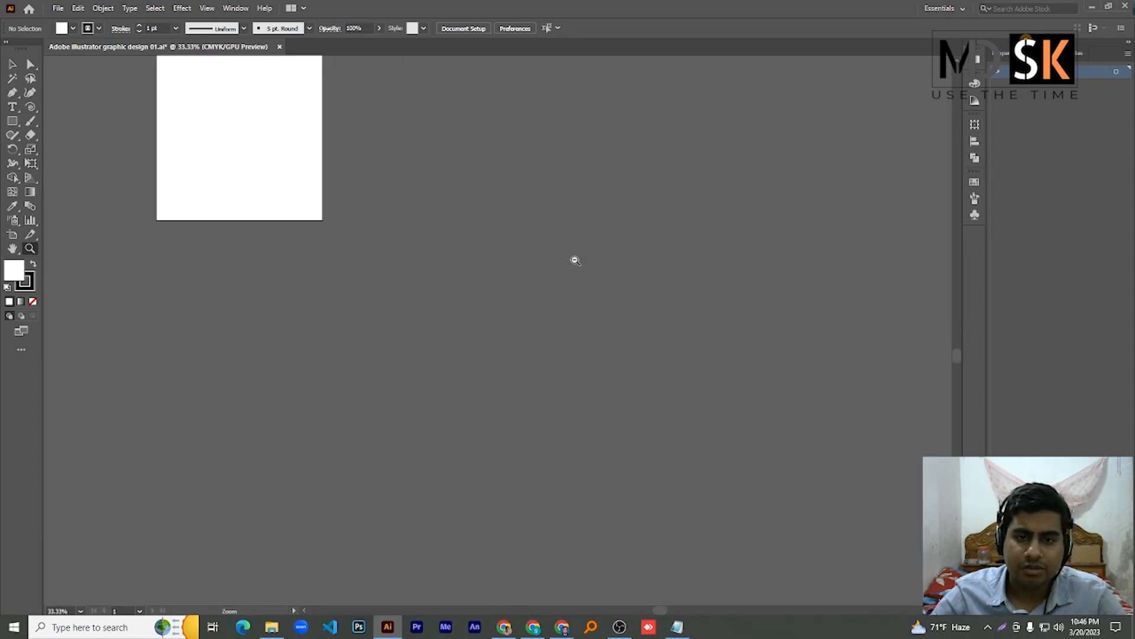
# - Zoom in on the artboard to 200% and scroll the view vertically and horizontally along its upper part
pyautogui.click(190, 131)
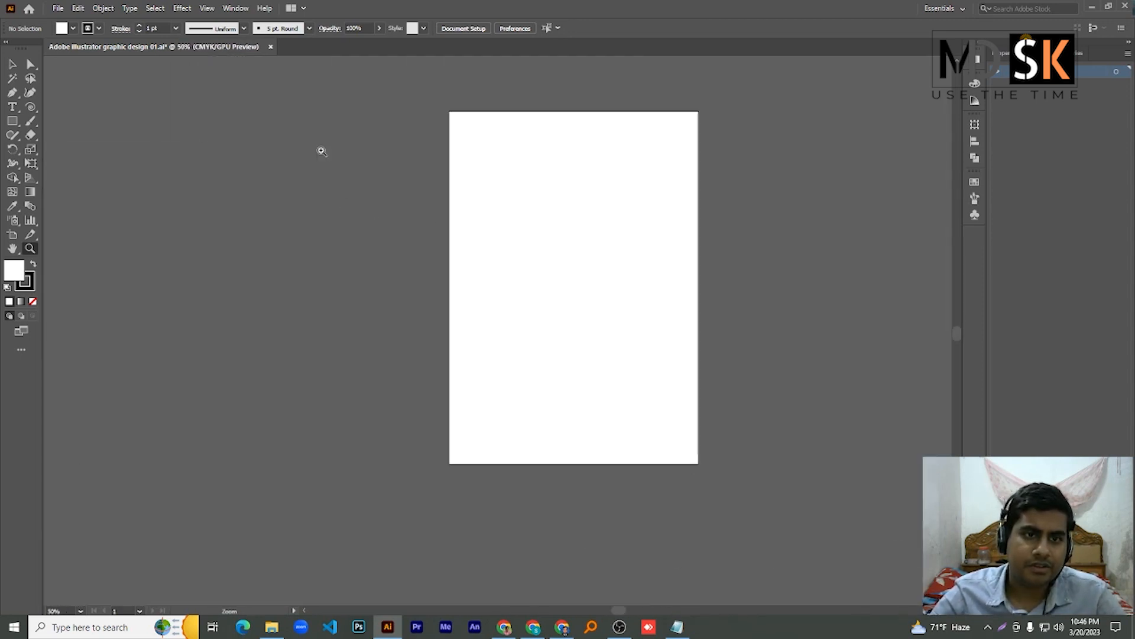
pyautogui.click(636, 196)
pyautogui.click(239, 212)
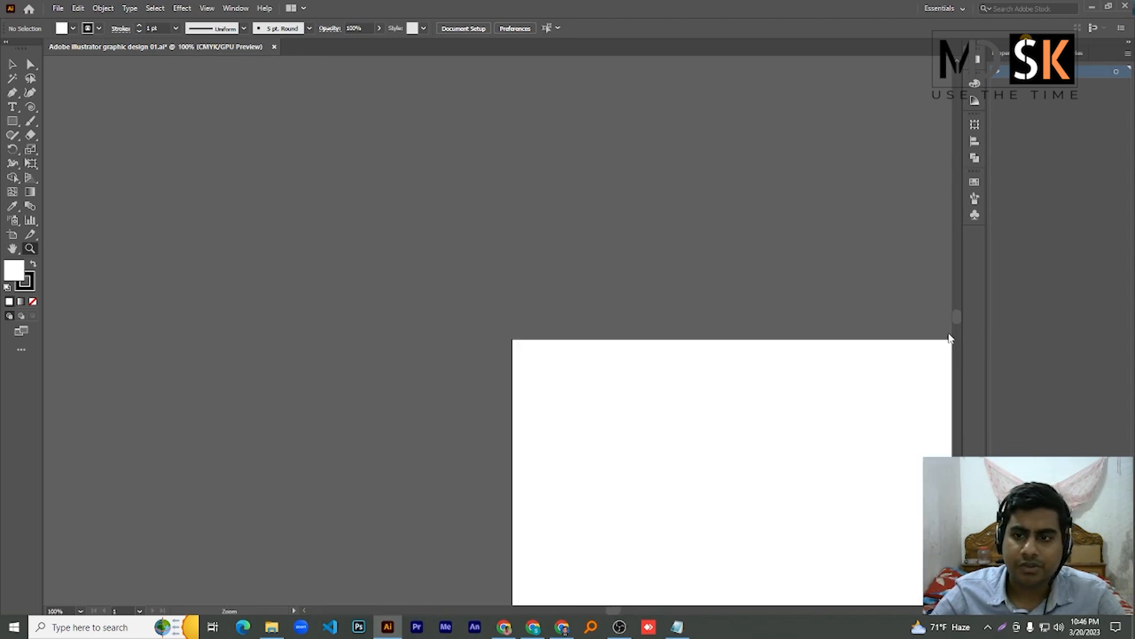
pyautogui.click(925, 317)
pyautogui.click(637, 243)
pyautogui.scroll(-19, 225, 341)
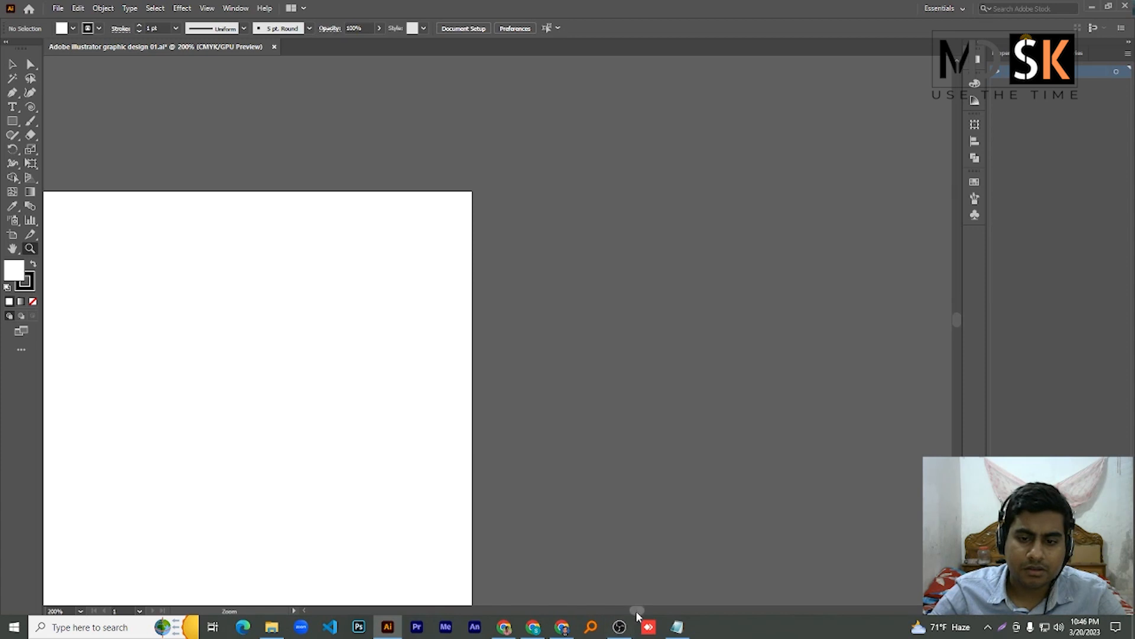
pyautogui.moveTo(637, 609)
pyautogui.mouseDown()
pyautogui.moveTo(570, 607)
pyautogui.moveTo(623, 609)
pyautogui.mouseUp()
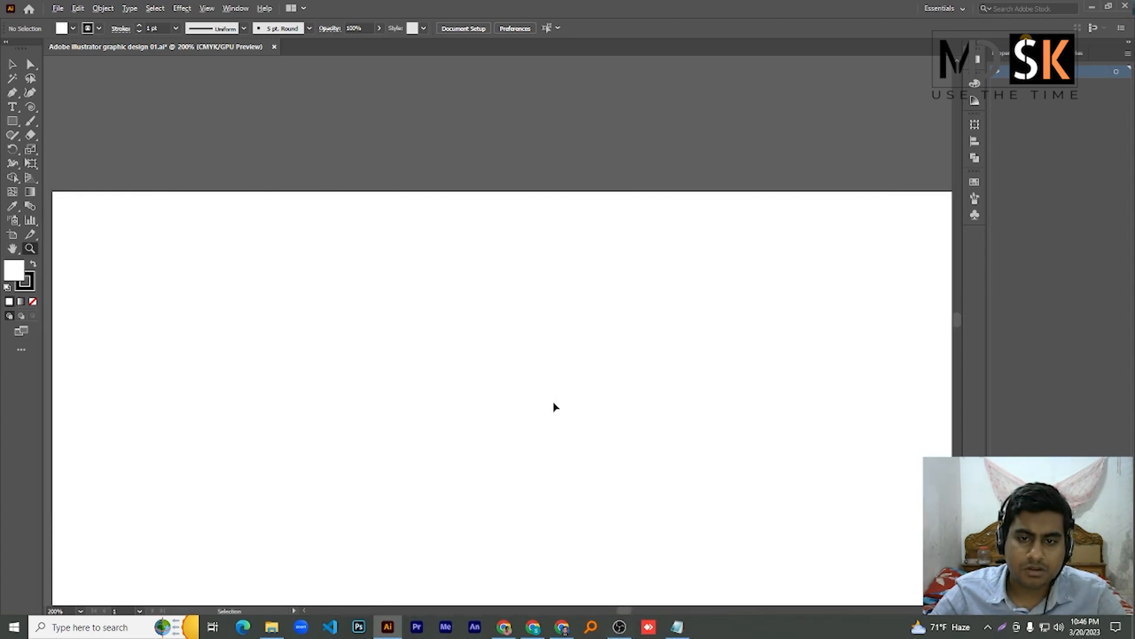
# - Zoom out and back in with the Zoom tool to view the artboard's upper half at 100%
pyautogui.keyDown('alt'); pyautogui.click(555, 403); pyautogui.keyUp('alt')
pyautogui.keyDown('alt'); pyautogui.click(555, 404); pyautogui.keyUp('alt')
pyautogui.keyDown('alt'); pyautogui.click(555, 403); pyautogui.keyUp('alt')
pyautogui.keyDown('alt'); pyautogui.click(558, 437); pyautogui.keyUp('alt')
pyautogui.click(561, 379)
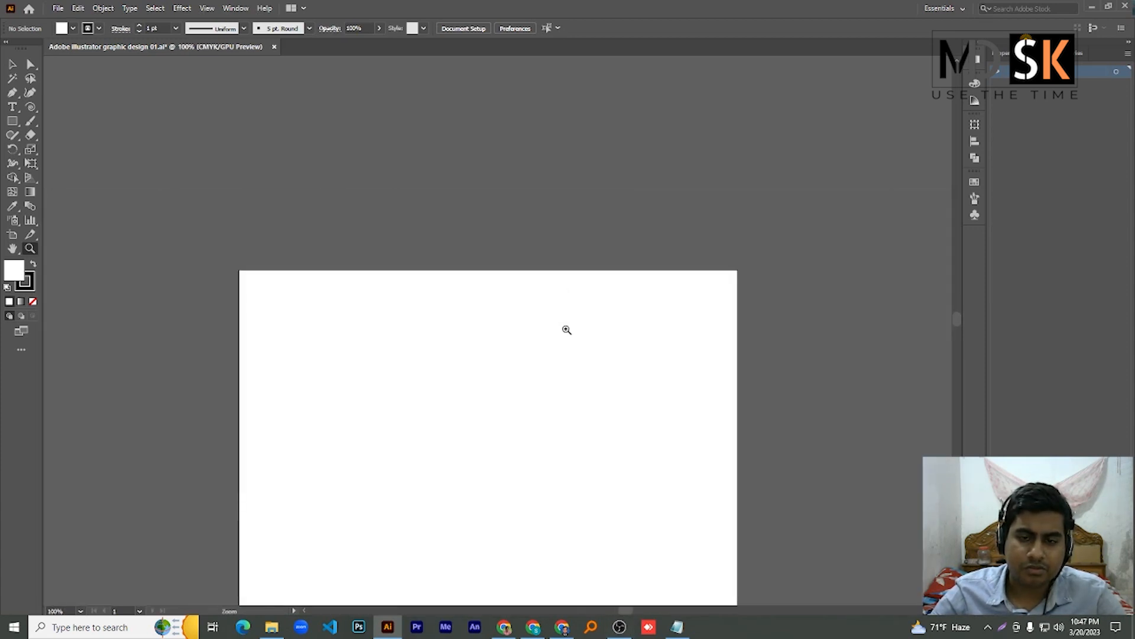
# - Scroll the view down and sideways over the artboard and zoom out to 66.67% to show the whole page
pyautogui.scroll(-5, 462, 406)
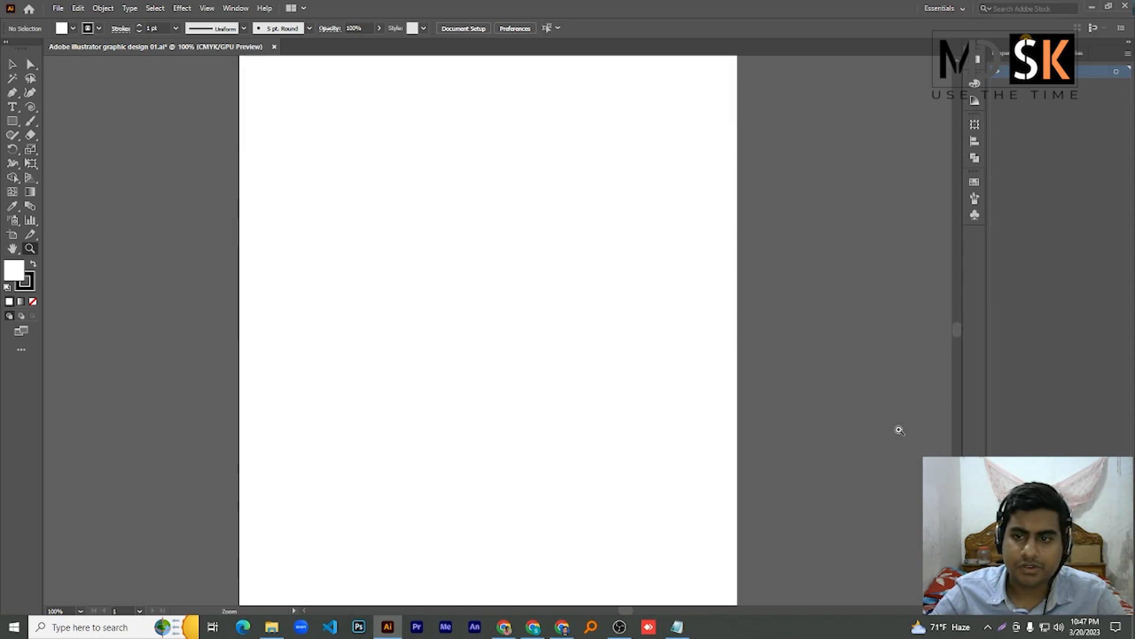
pyautogui.moveTo(959, 330)
pyautogui.mouseDown()
pyautogui.moveTo(959, 307)
pyautogui.moveTo(962, 357)
pyautogui.moveTo(959, 336)
pyautogui.mouseUp()
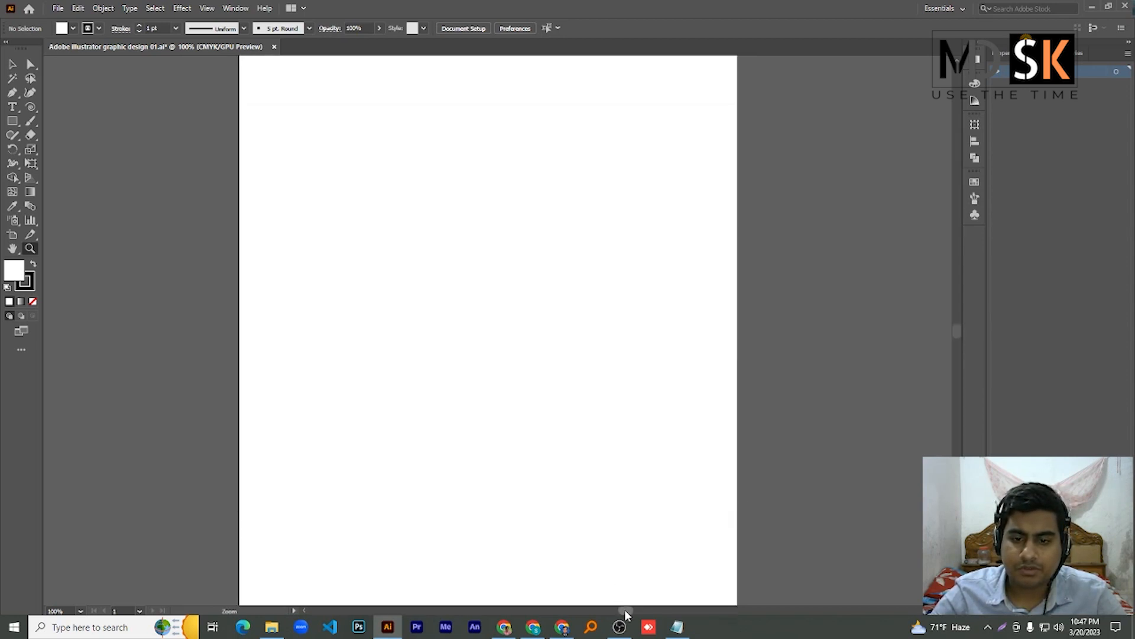
pyautogui.moveTo(625, 609)
pyautogui.mouseDown()
pyautogui.moveTo(602, 606)
pyautogui.moveTo(639, 607)
pyautogui.moveTo(624, 611)
pyautogui.mouseUp()
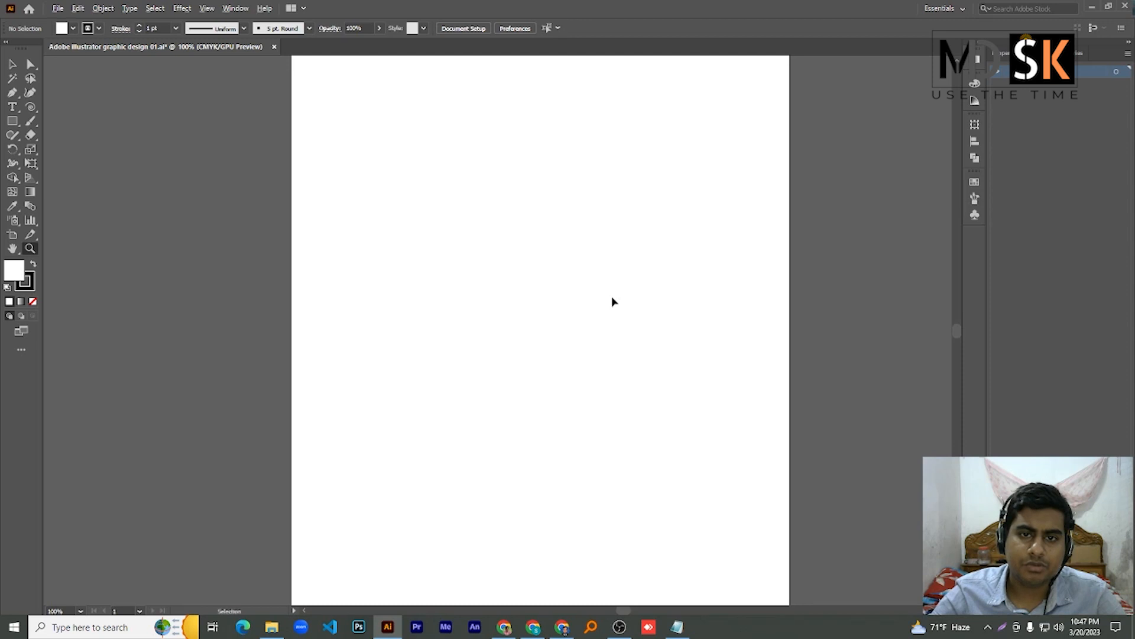
pyautogui.scroll(-2, 613, 298)
pyautogui.scroll(2, 613, 299)
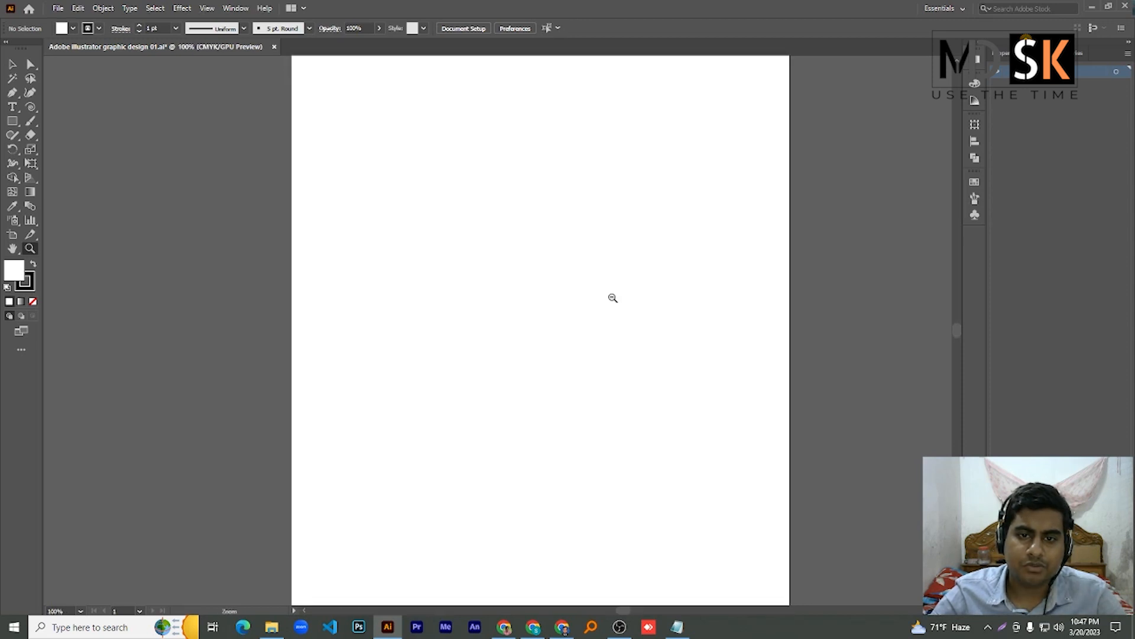
pyautogui.scroll(-1, 625, 299)
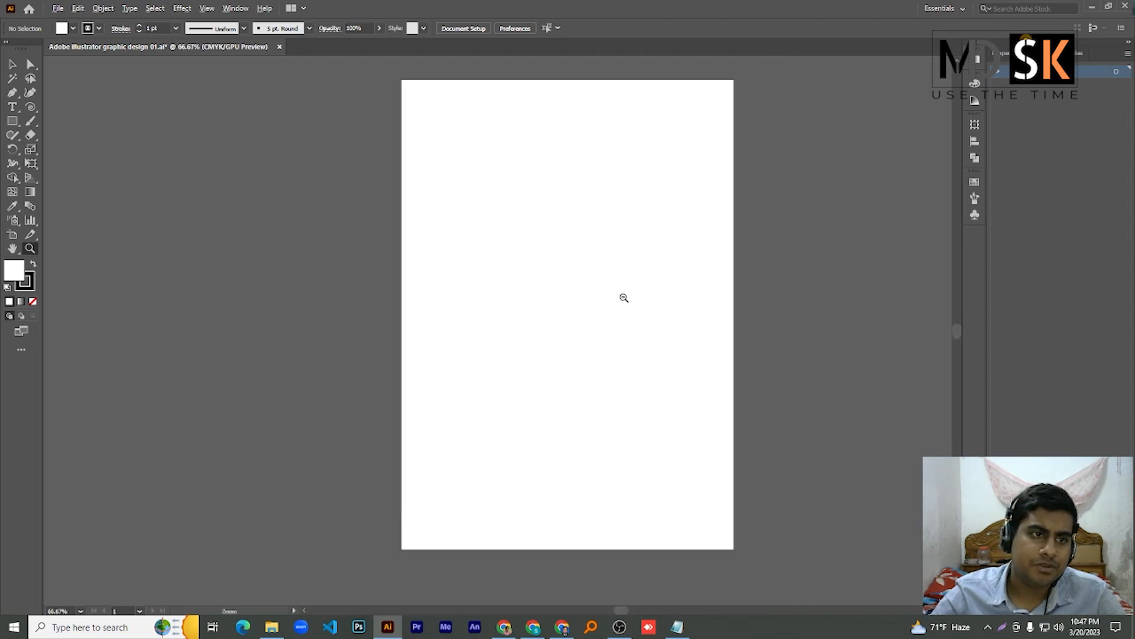
# - Draw five arcs across the artboard's upper part with the Arc tool, the topmost about 97 mm wide
pyautogui.click(31, 107)
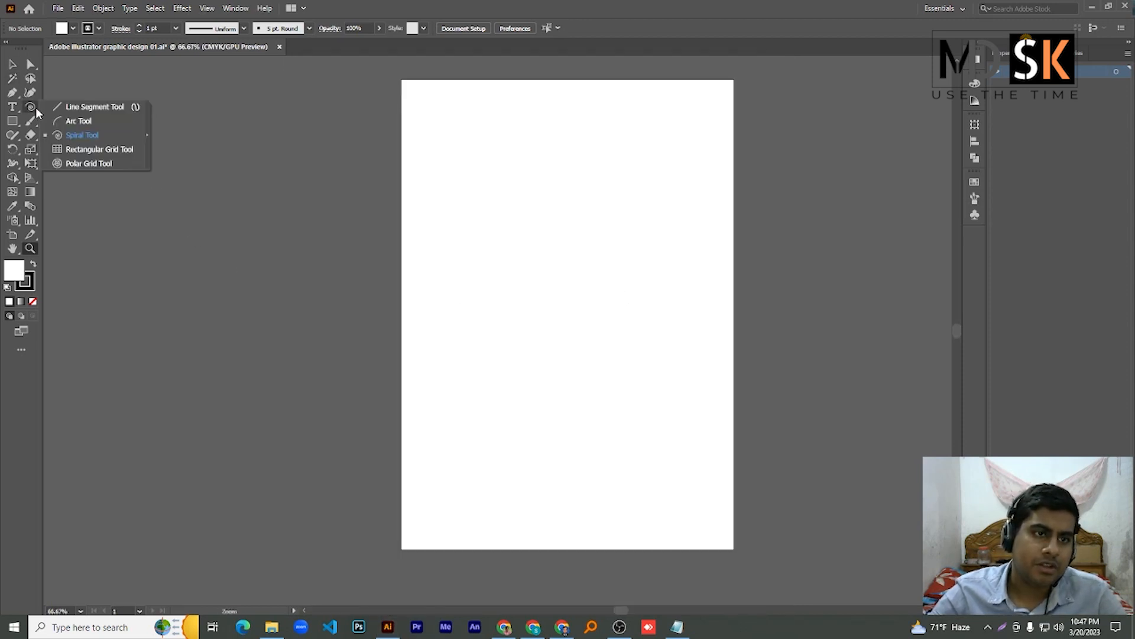
pyautogui.click(101, 122)
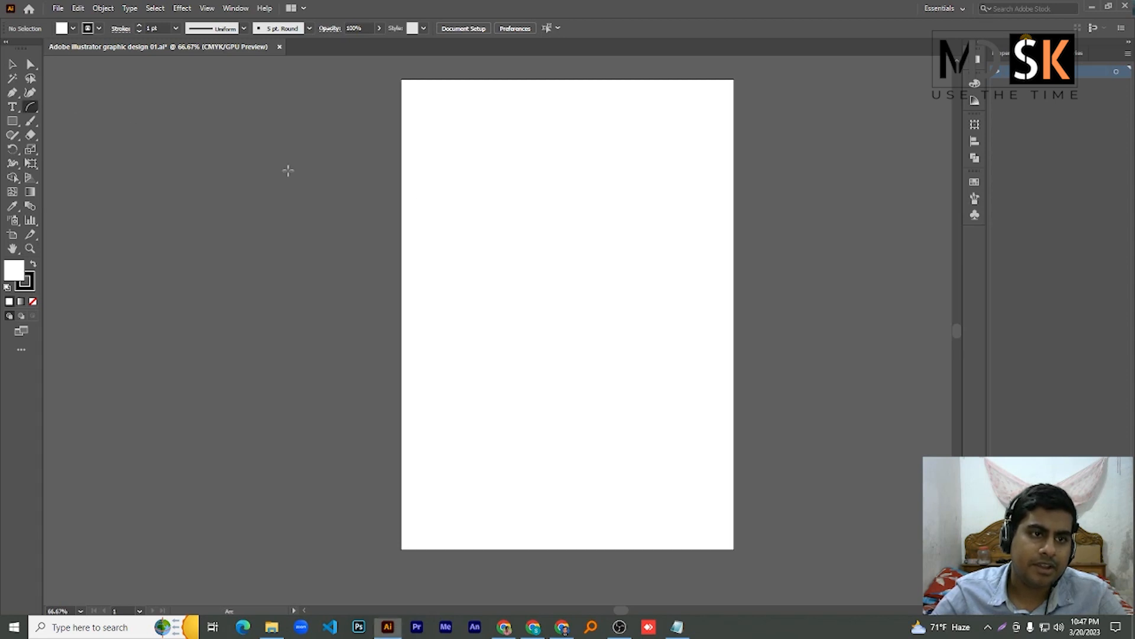
pyautogui.moveTo(435, 139)
pyautogui.mouseDown()
pyautogui.moveTo(540, 147)
pyautogui.moveTo(557, 134)
pyautogui.moveTo(561, 191)
pyautogui.mouseUp()
pyautogui.moveTo(549, 195)
pyautogui.mouseDown()
pyautogui.moveTo(481, 205)
pyautogui.moveTo(402, 241)
pyautogui.mouseUp()
pyautogui.moveTo(718, 140); pyautogui.dragTo(568, 153)
pyautogui.moveTo(560, 106); pyautogui.dragTo(713, 102)
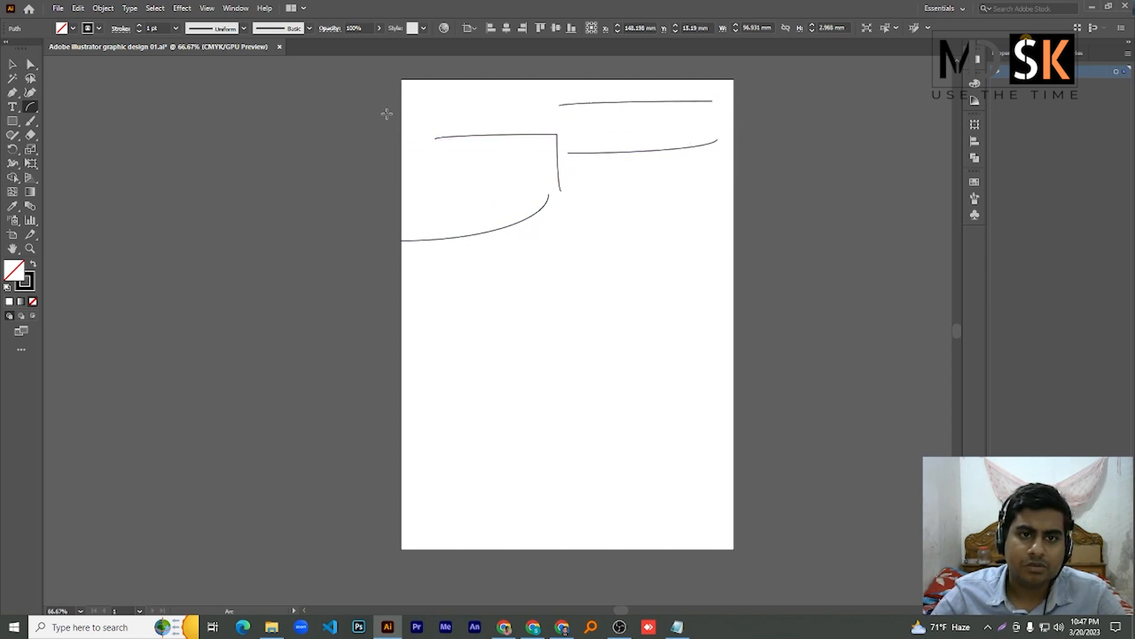
# - Try the blue gradient graphic style on all the arcs, and return them to the default graphic style
pyautogui.press('v')
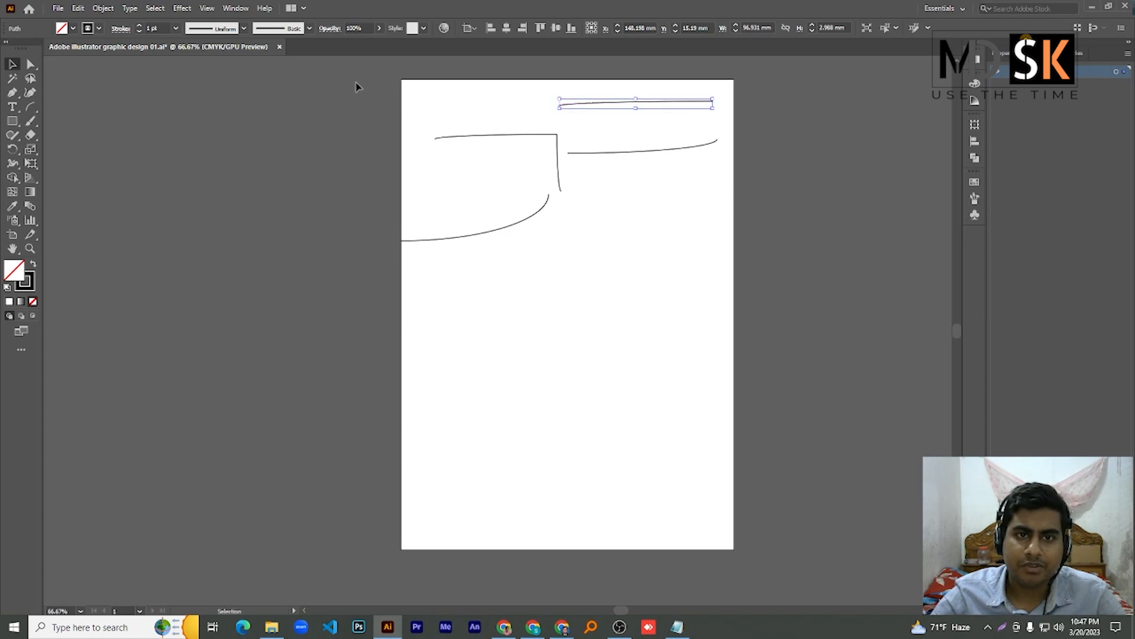
pyautogui.moveTo(349, 88); pyautogui.dragTo(745, 273)
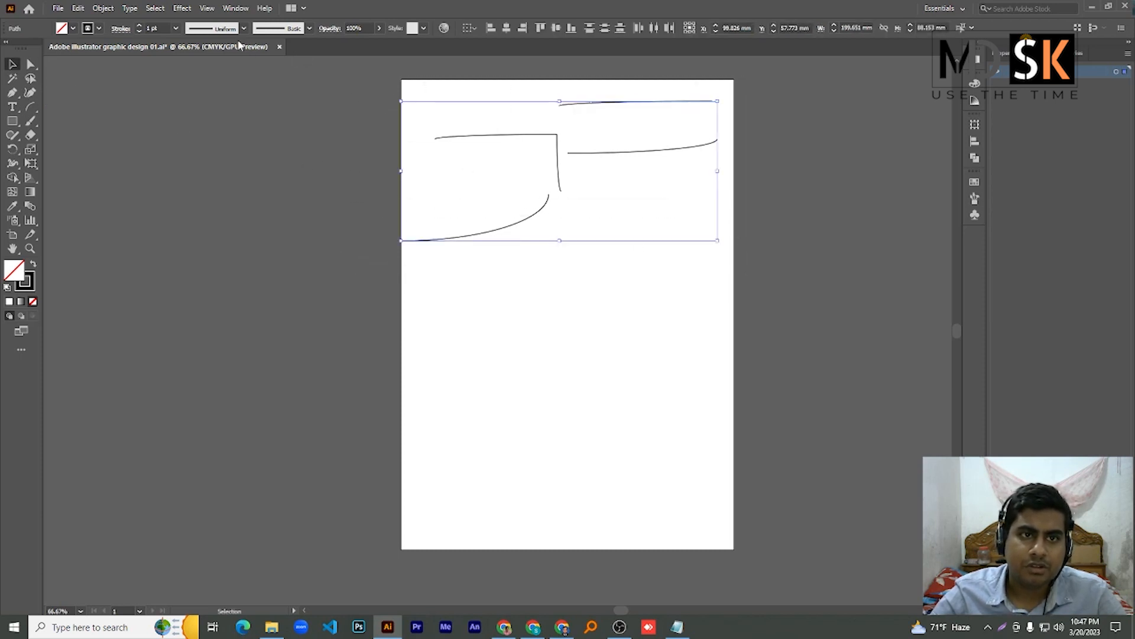
pyautogui.click(424, 28)
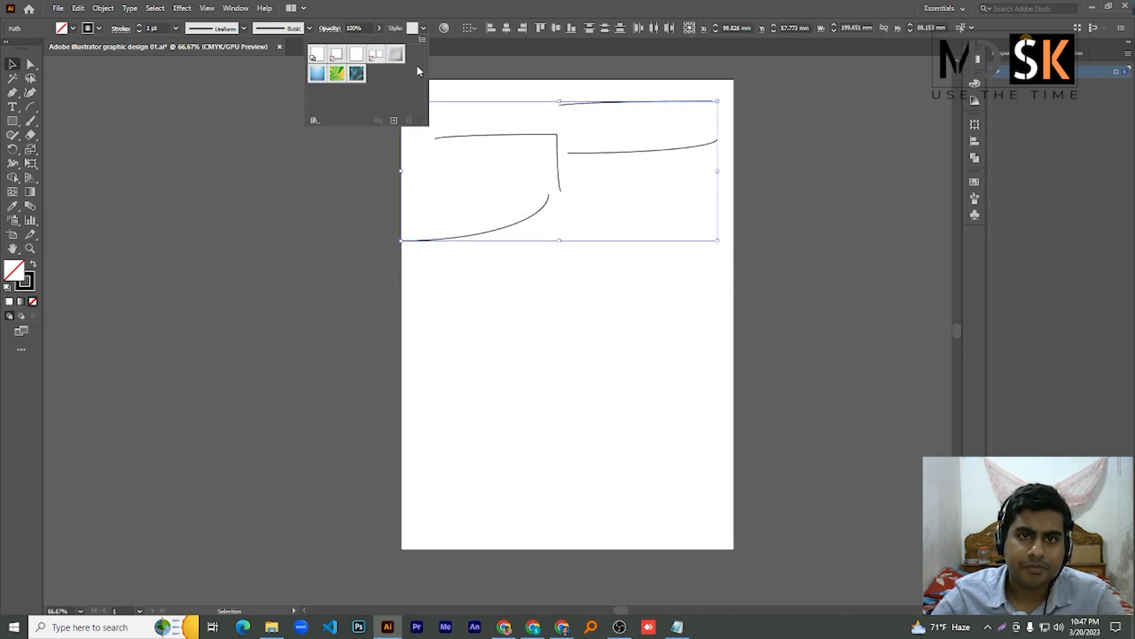
pyautogui.click(318, 77)
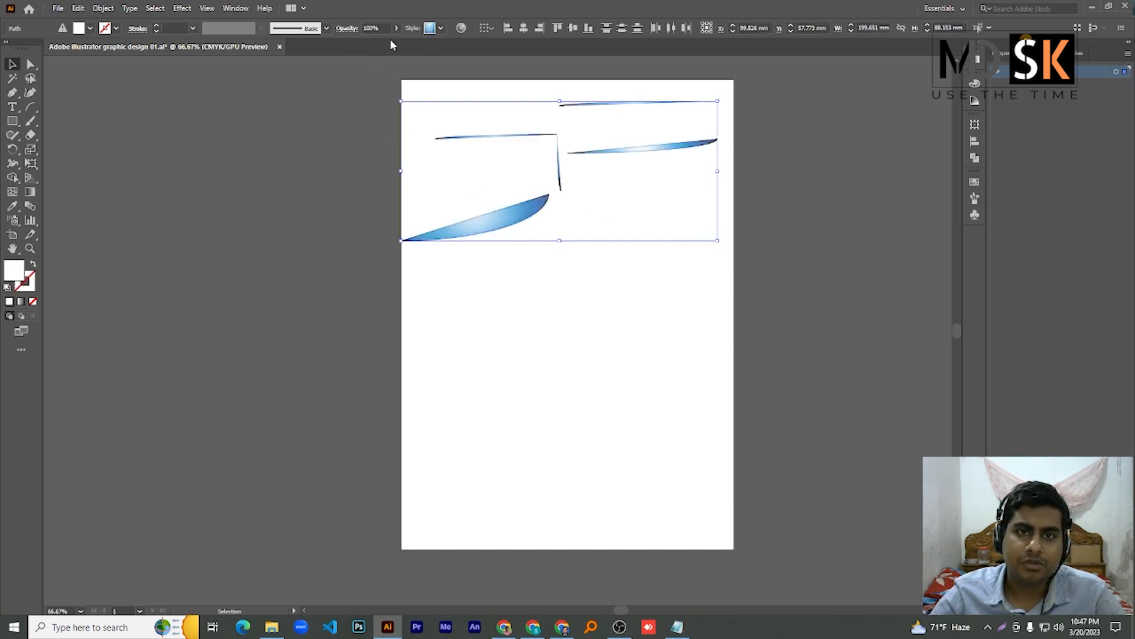
pyautogui.click(434, 29)
pyautogui.click(335, 55)
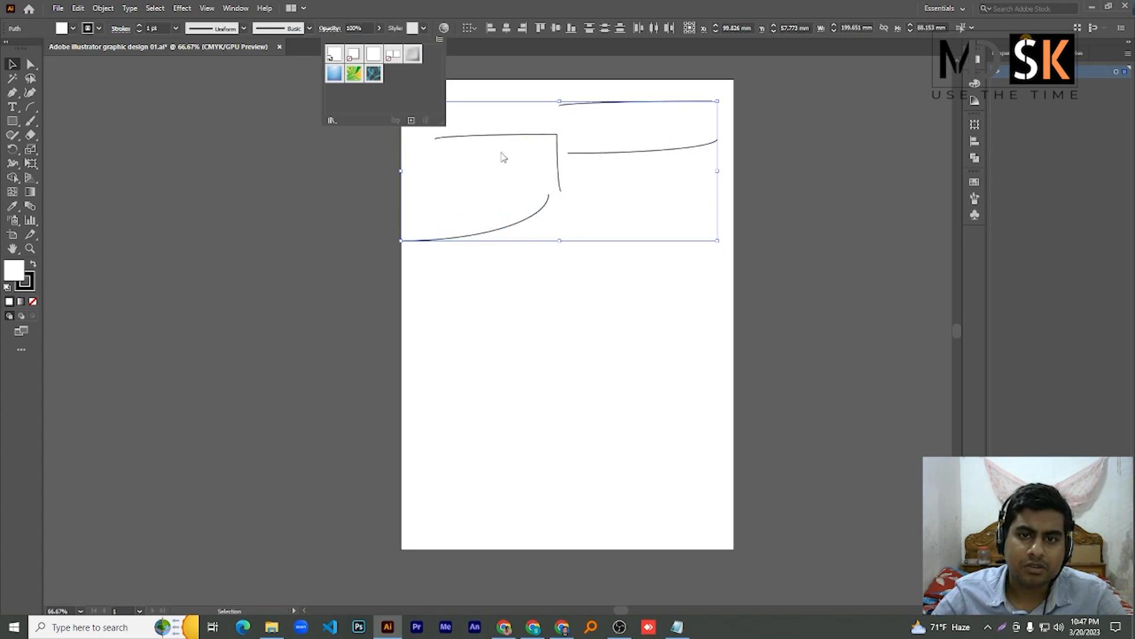
pyautogui.click(630, 131)
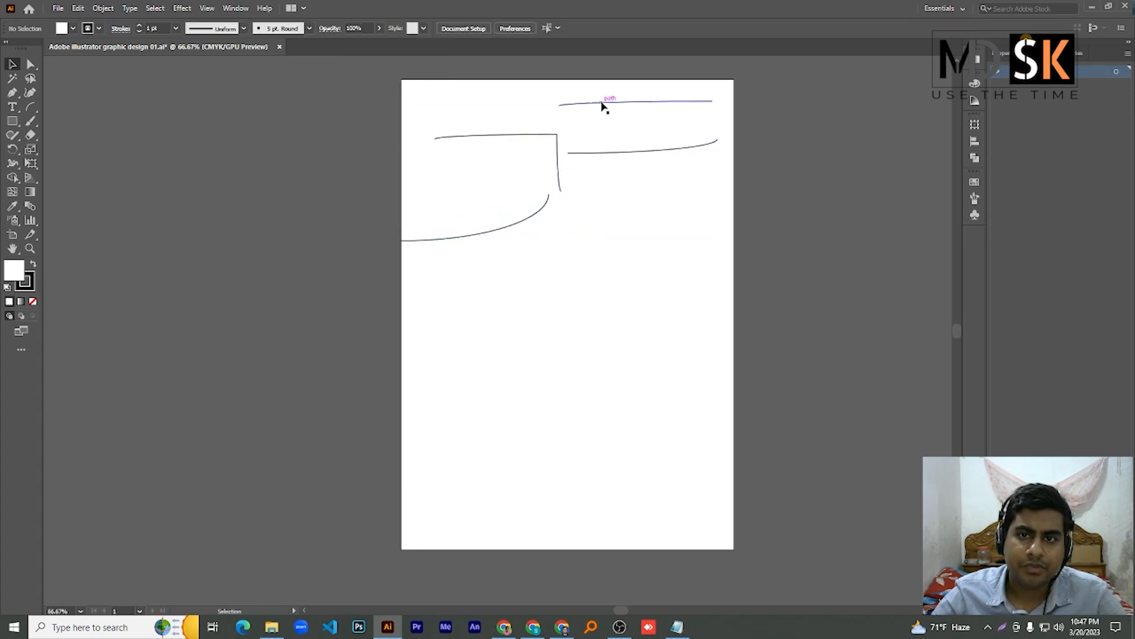
# - Set the stroke weight of the topmost arc to 9 pt and of the upper-left horizontal arc to 7 pt
pyautogui.click(603, 103)
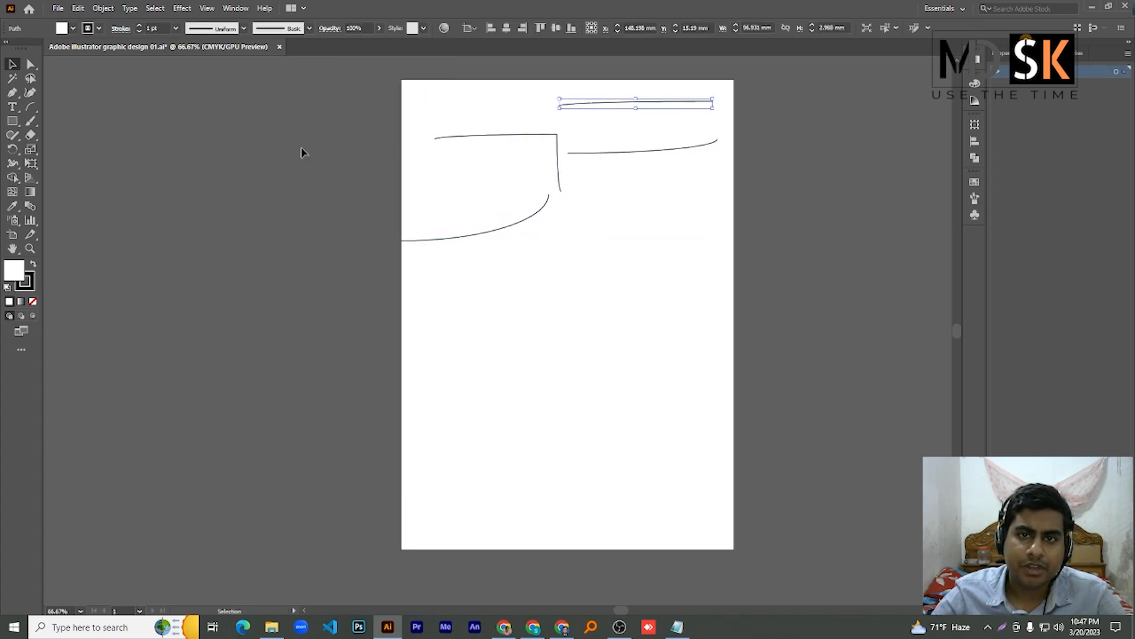
pyautogui.click(179, 27)
pyautogui.click(198, 192)
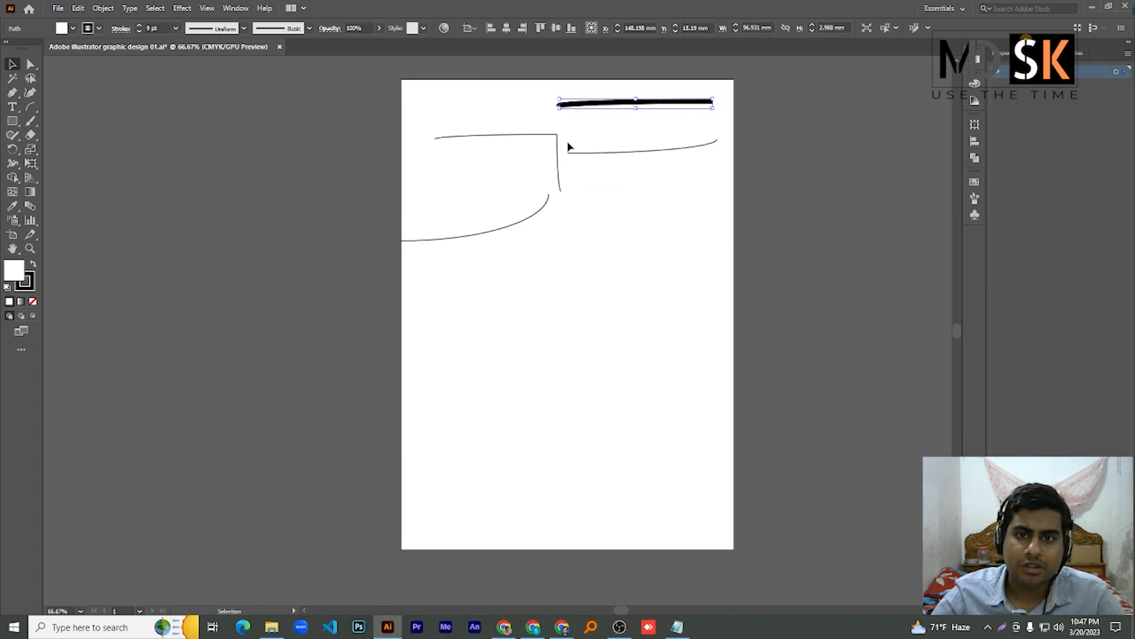
pyautogui.click(548, 136)
pyautogui.click(176, 28)
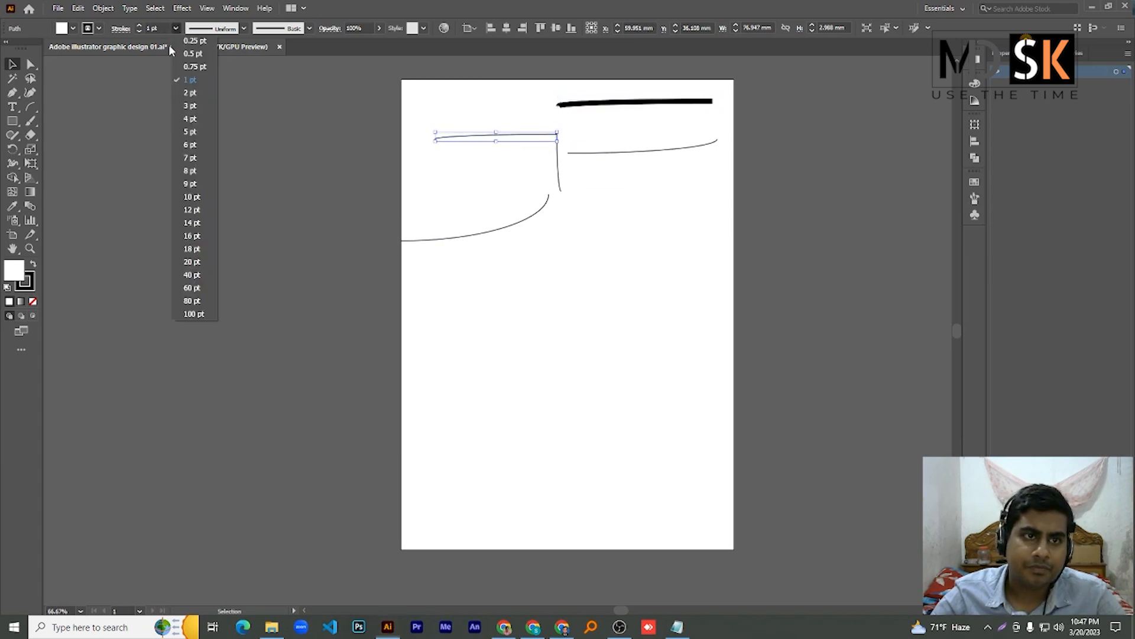
pyautogui.click(200, 157)
pyautogui.click(582, 216)
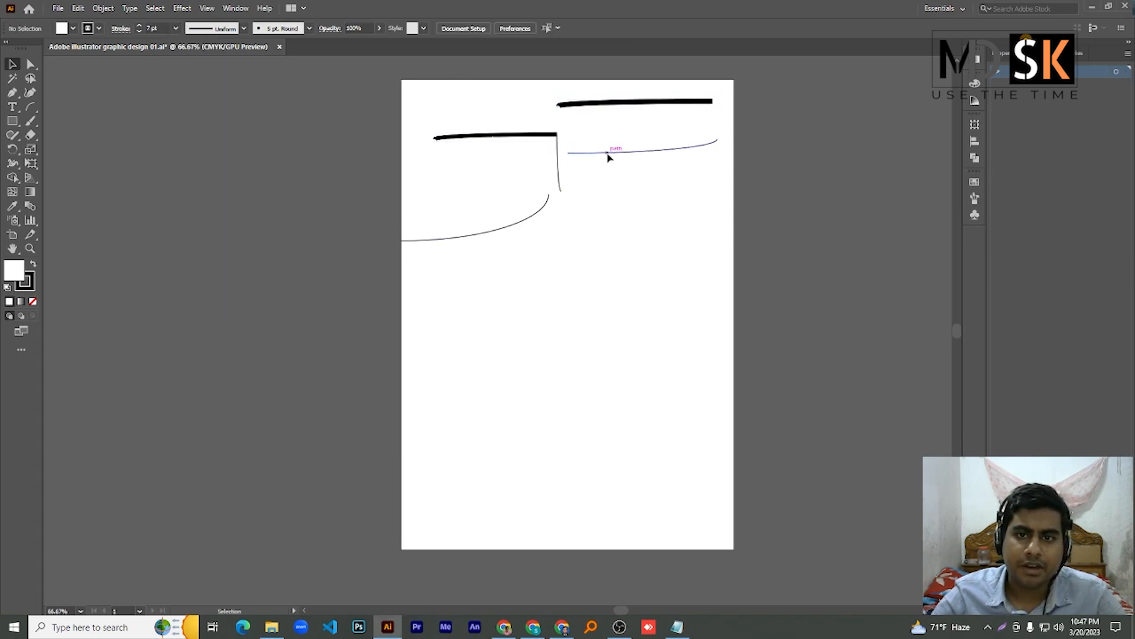
# - Set the stroke weight of the arc below the topmost one to 14 pt
pyautogui.click(608, 154)
pyautogui.click(176, 28)
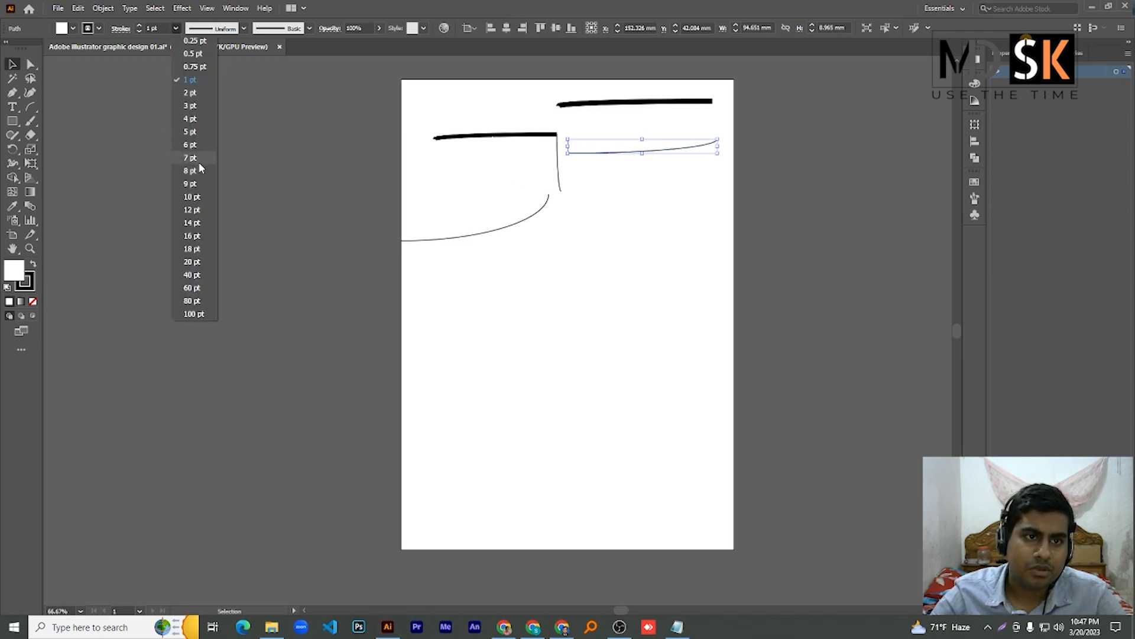
pyautogui.click(200, 223)
pyautogui.click(618, 208)
# - Draw five straight lines below the arcs with the Line Segment tool, two roughly horizontal and three roughly vertical
pyautogui.scroll(-2, 603, 236)
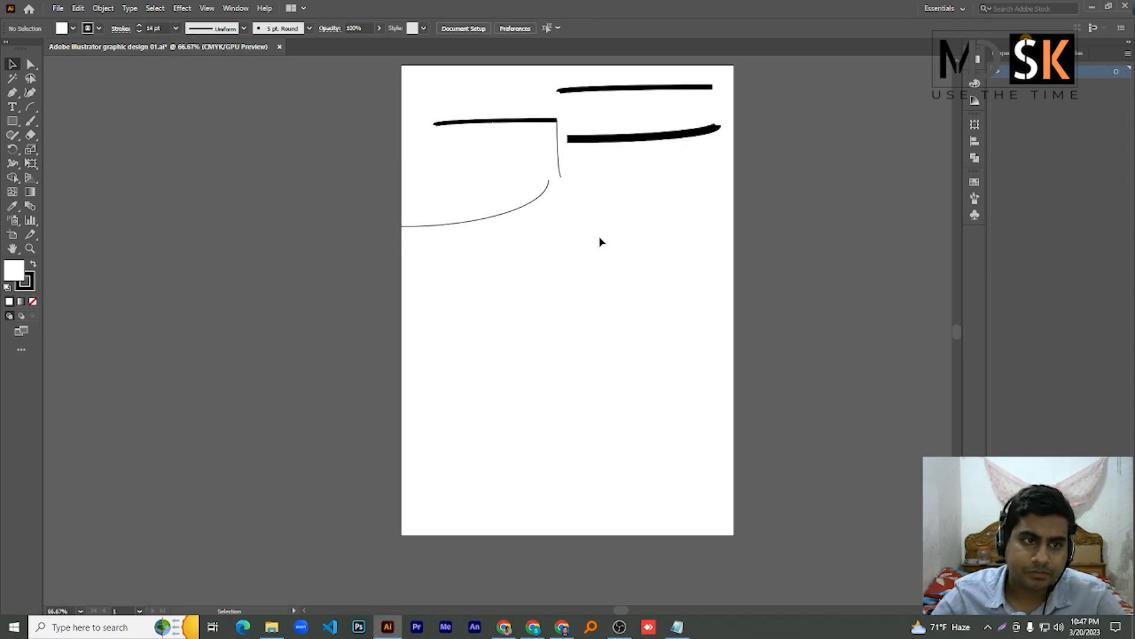
pyautogui.rightClick(28, 111)
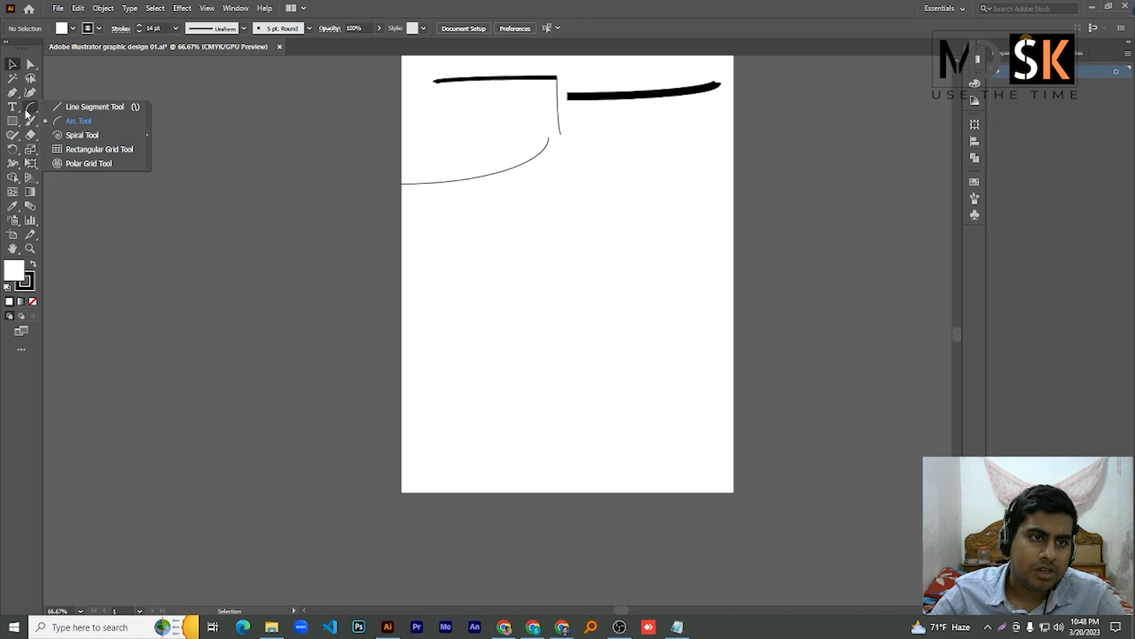
pyautogui.click(108, 108)
pyautogui.moveTo(487, 230); pyautogui.dragTo(595, 220)
pyautogui.moveTo(469, 296); pyautogui.dragTo(646, 267)
pyautogui.moveTo(624, 170); pyautogui.dragTo(636, 265)
pyautogui.moveTo(677, 128); pyautogui.dragTo(703, 239)
pyautogui.moveTo(577, 161); pyautogui.dragTo(568, 328)
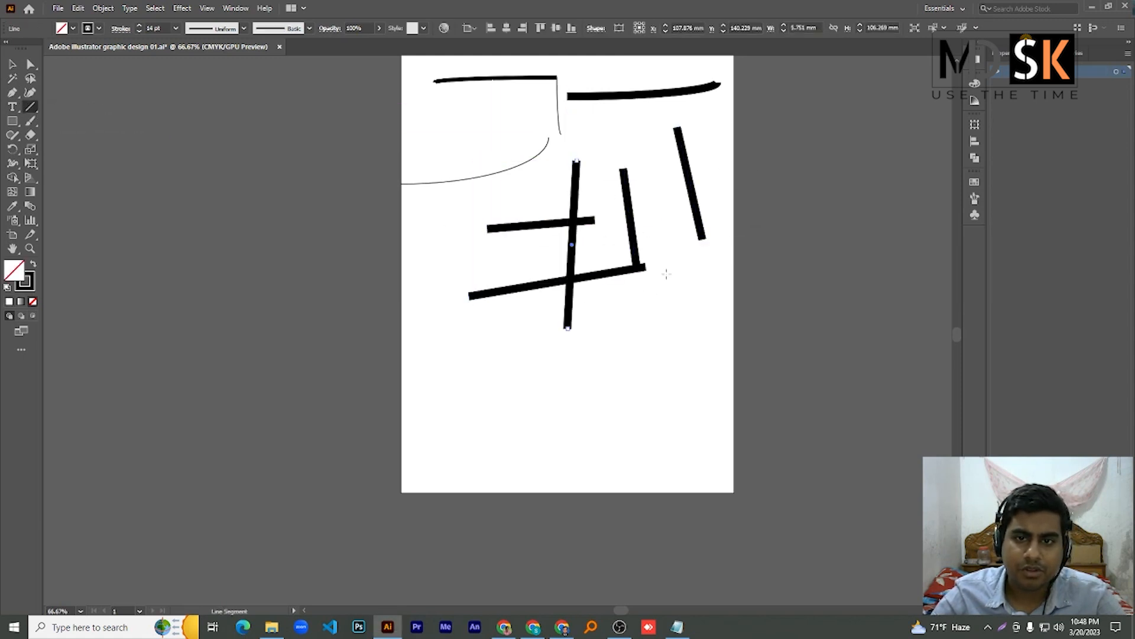
# - Draw a short diagonal line, about 15 by 20 mm, across the corner where the near-vertical and long slanted lines meet
pyautogui.scroll(1, 669, 273)
pyautogui.scroll(3, 670, 272)
pyautogui.moveTo(622, 254); pyautogui.dragTo(554, 348)
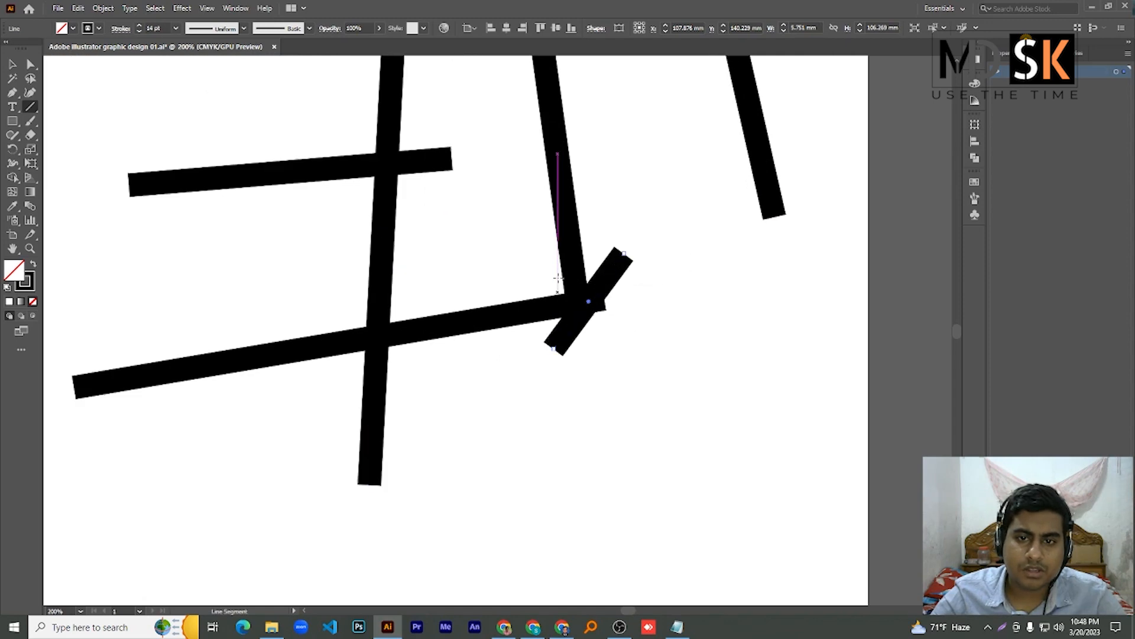
# - Move the near-vertical line about 5 mm to the right so its lower end sits on the long slanted line's end
pyautogui.press('v')
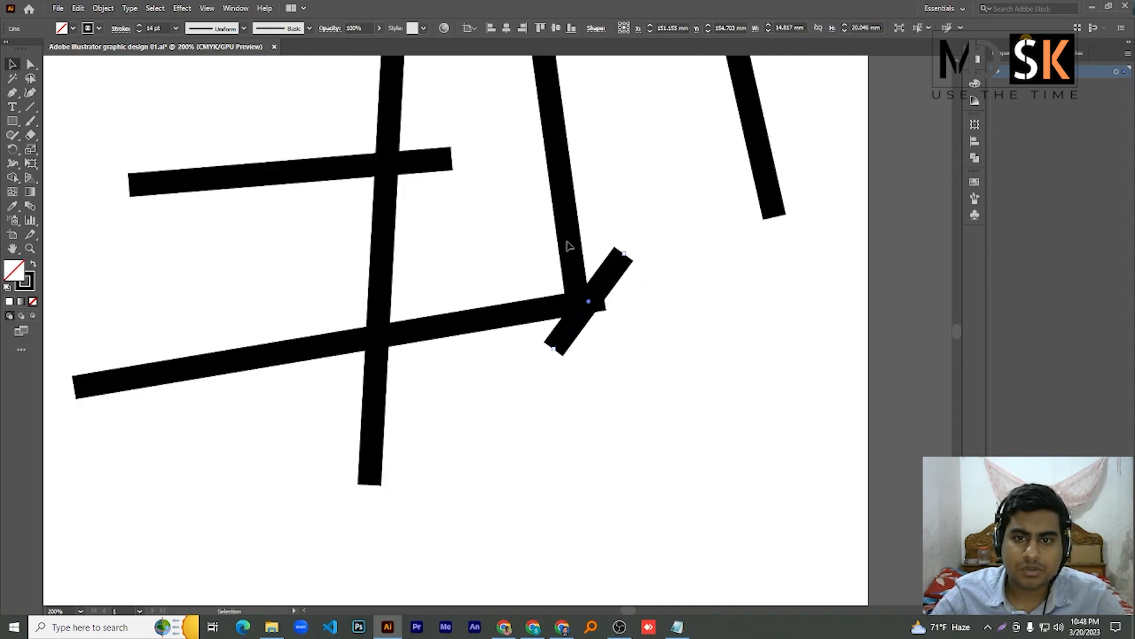
pyautogui.click(573, 239)
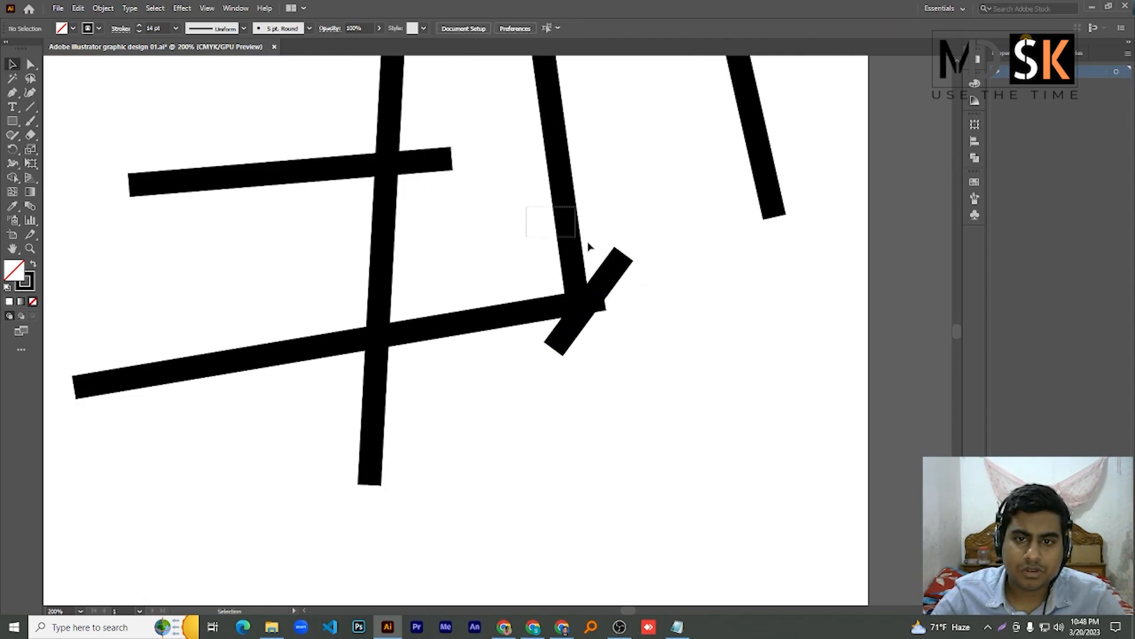
pyautogui.click(566, 229)
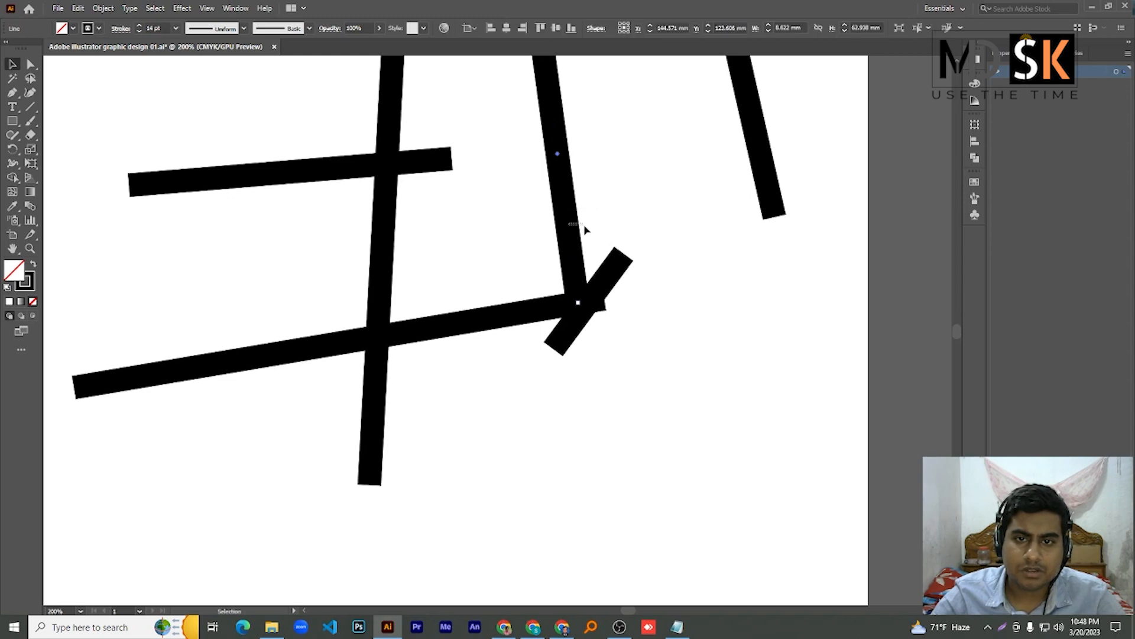
pyautogui.click(585, 230)
pyautogui.click(31, 64)
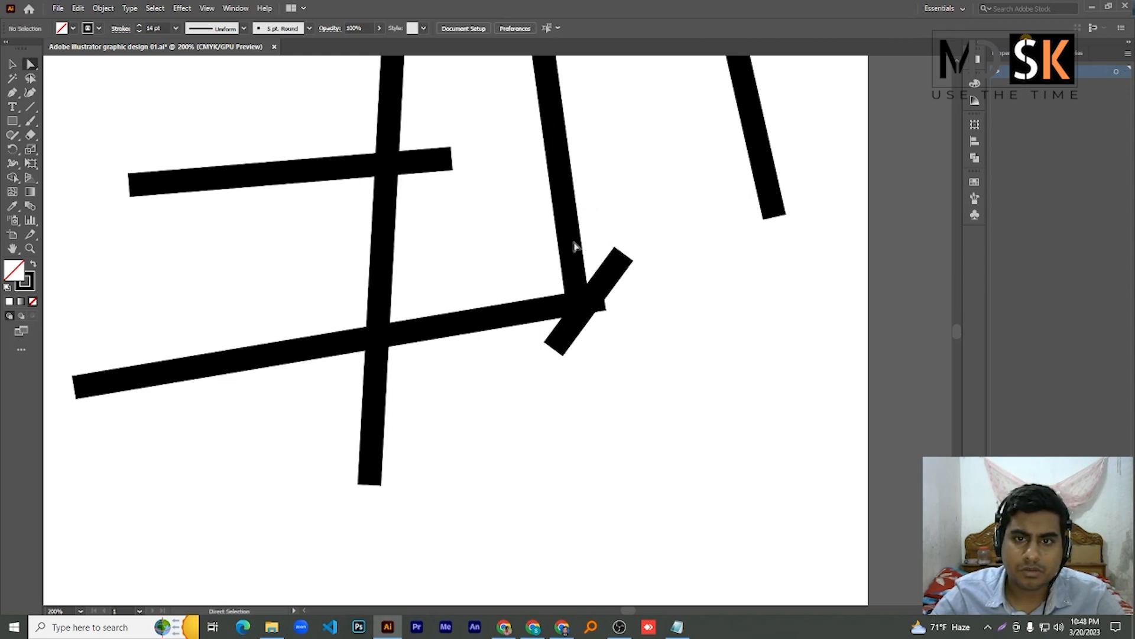
pyautogui.moveTo(574, 245); pyautogui.dragTo(592, 243)
# - Try to join the near-vertical line and the long slanted line by selecting the end points at their corner
pyautogui.moveTo(664, 254); pyautogui.dragTo(528, 375)
pyautogui.moveTo(649, 255); pyautogui.dragTo(530, 377)
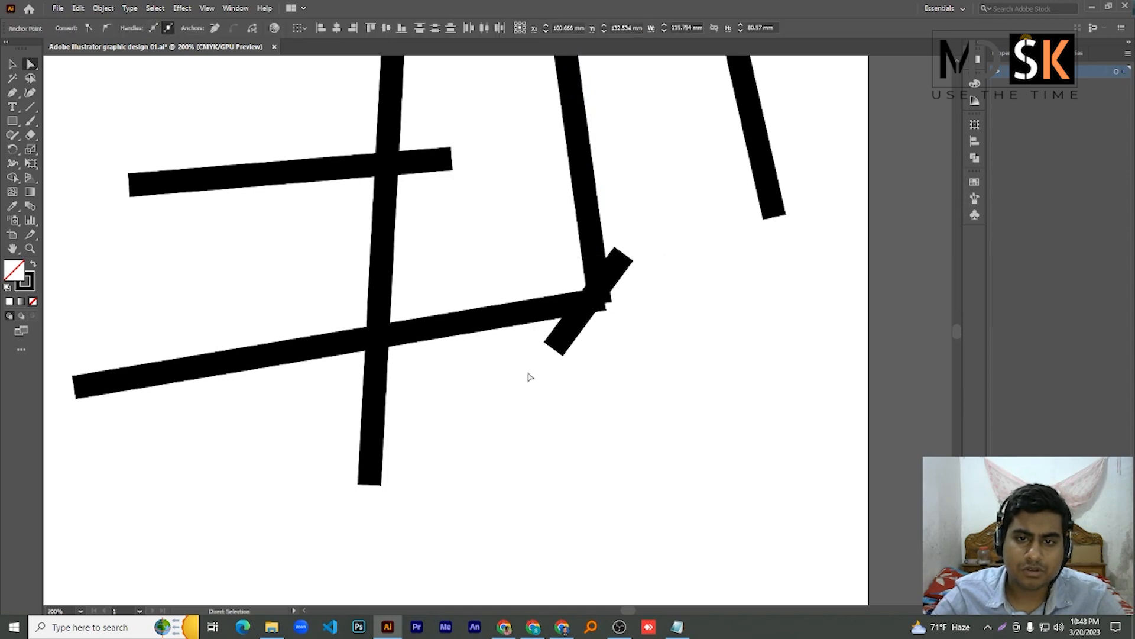
pyautogui.moveTo(620, 235); pyautogui.dragTo(534, 400)
pyautogui.hotkey('ctrl', '-')
pyautogui.hotkey('ctrl', '-')
pyautogui.hotkey('ctrl', '-')
pyautogui.hotkey('ctrl', '-')
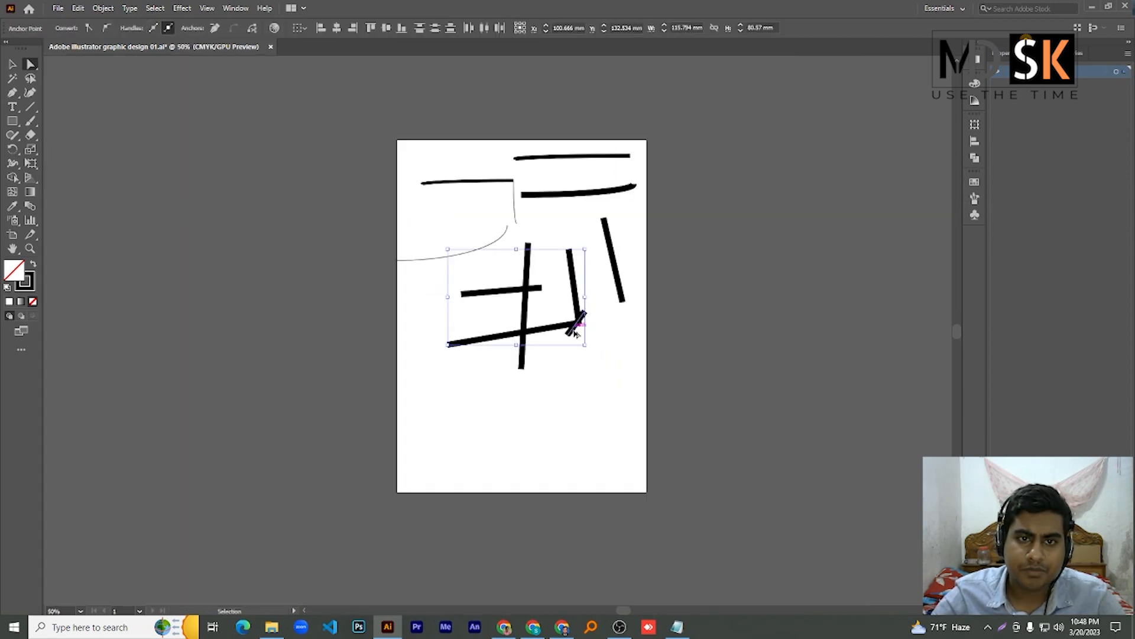
pyautogui.scroll(2, 582, 336)
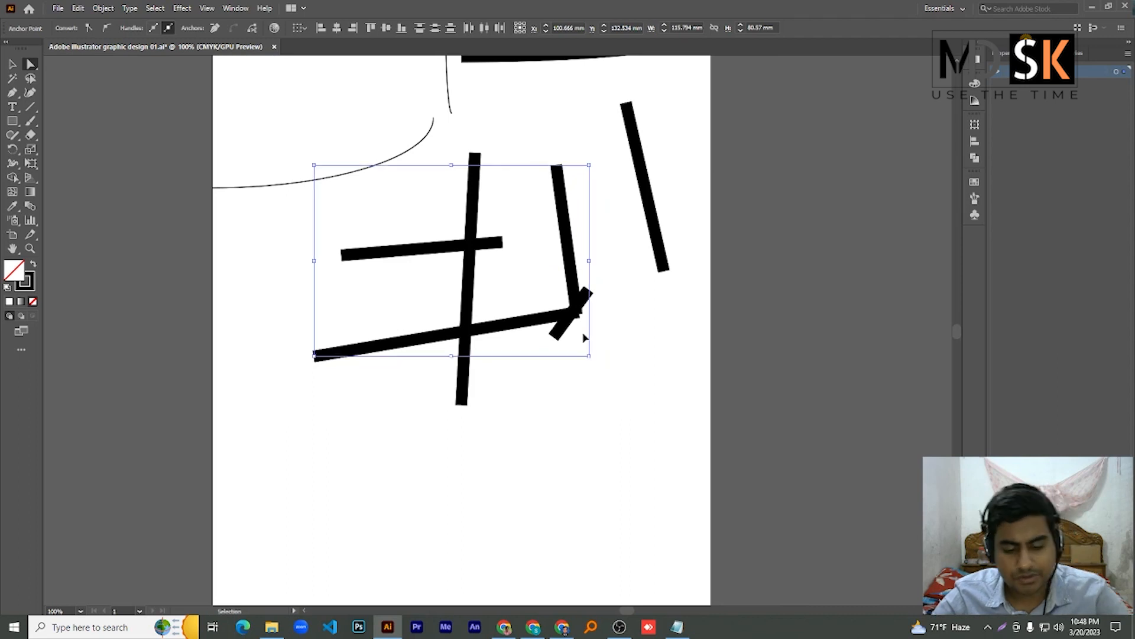
pyautogui.hotkey('ctrl', 'j')
pyautogui.click(674, 329)
# - Remove the short diagonal line that crosses the corner of the two lines
pyautogui.click(600, 337)
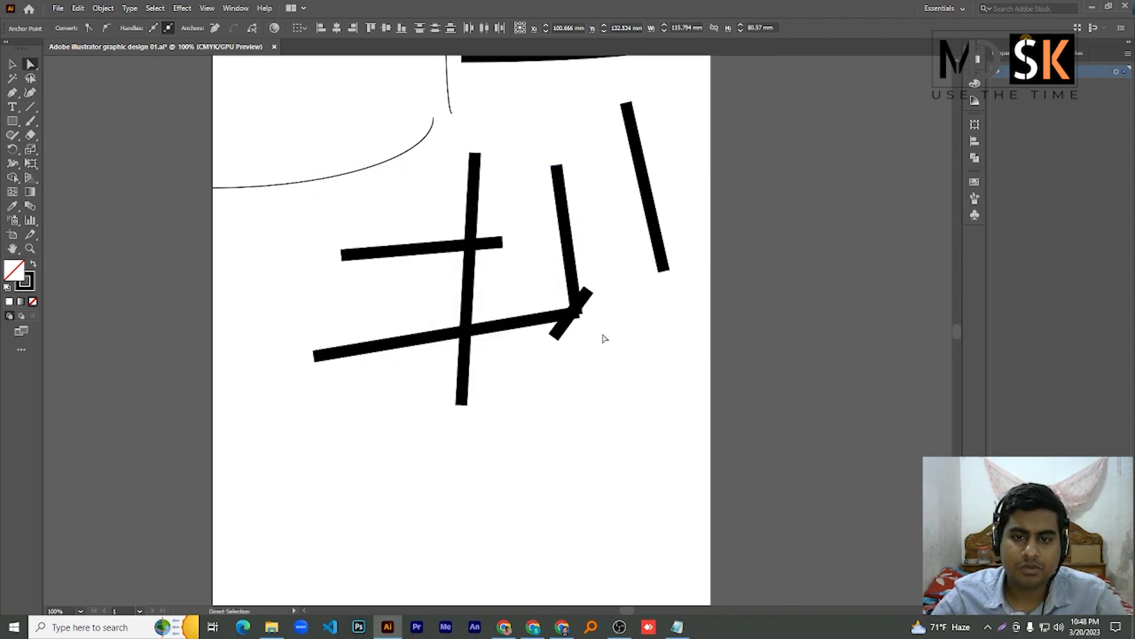
pyautogui.click(582, 309)
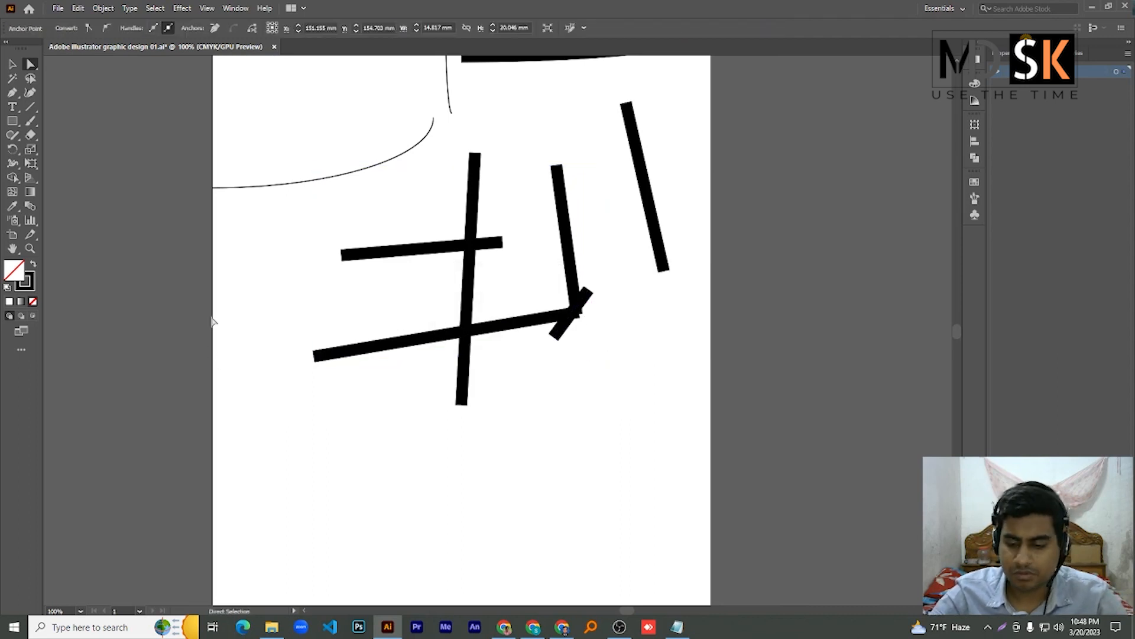
pyautogui.hotkey('ctrl', 'j')
# - Select only the two lines' end points at the cleared corner and try joining them again
pyautogui.scroll(3, 588, 408)
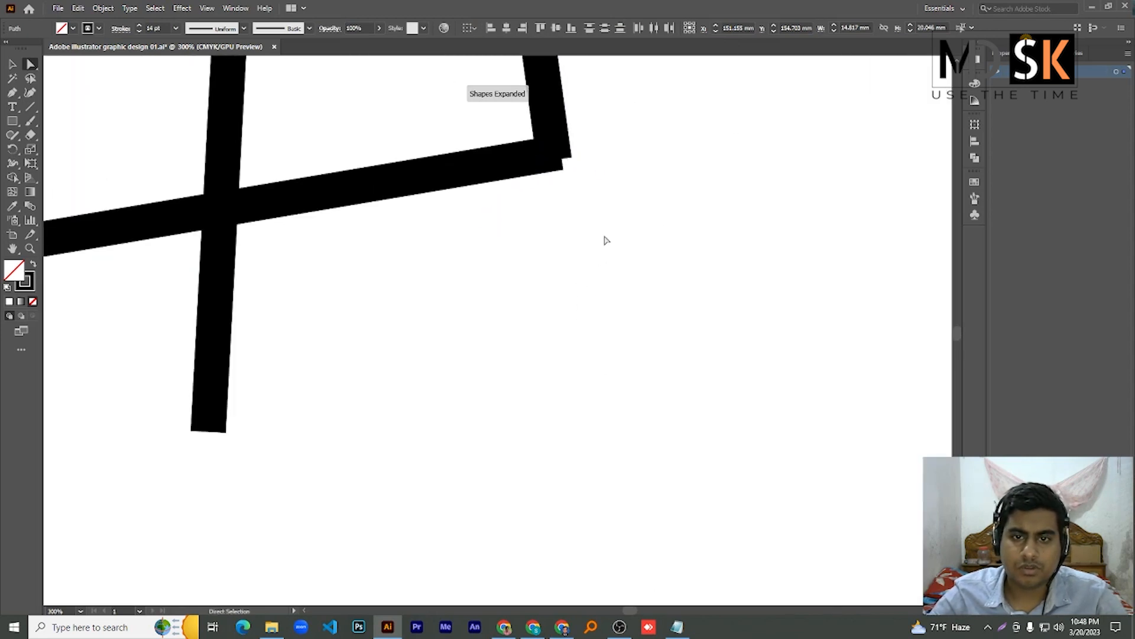
pyautogui.scroll(2, 609, 260)
pyautogui.moveTo(630, 195); pyautogui.dragTo(477, 304)
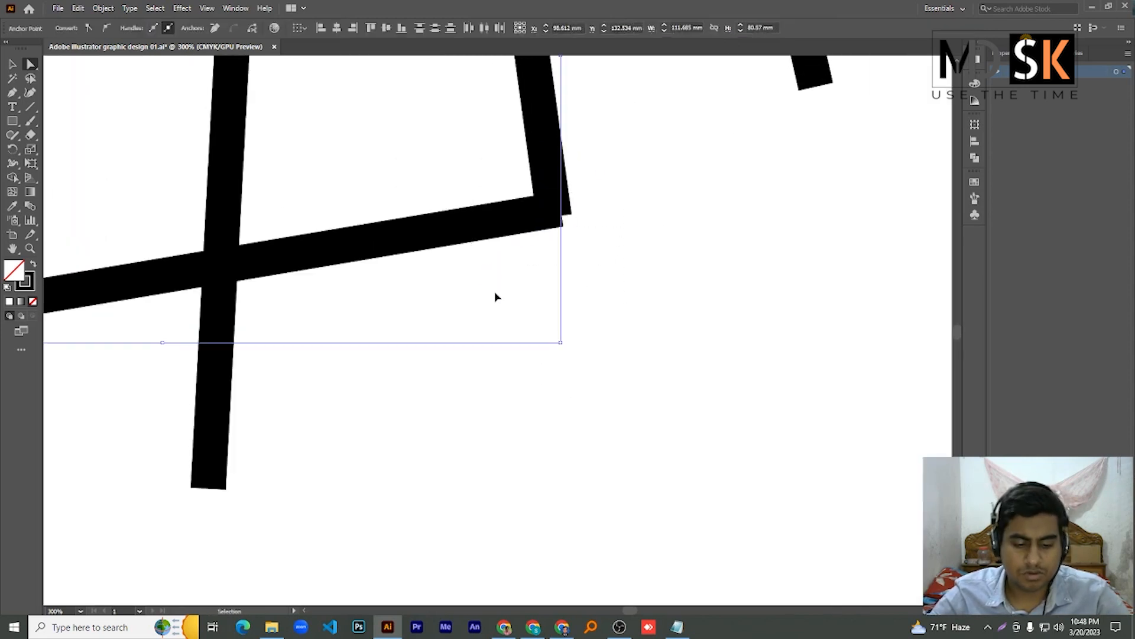
pyautogui.hotkey('ctrl', 'j')
pyautogui.click(678, 329)
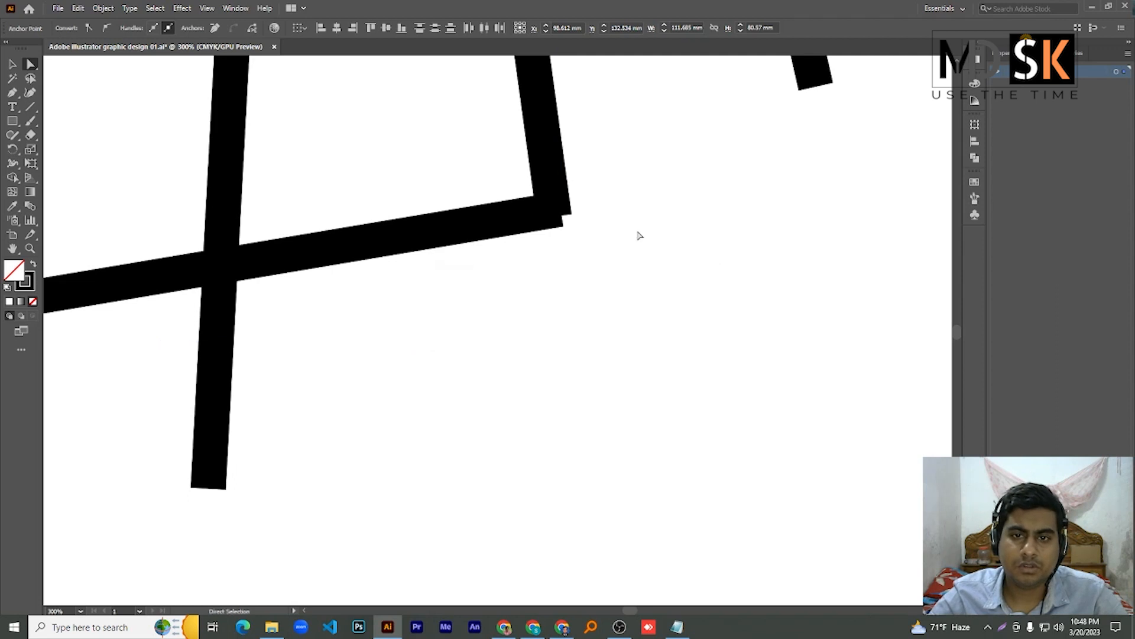
# - Select the near-vertical line and examine its corner with the long slanted line close up
pyautogui.scroll(-2, 224, 261)
pyautogui.press('v')
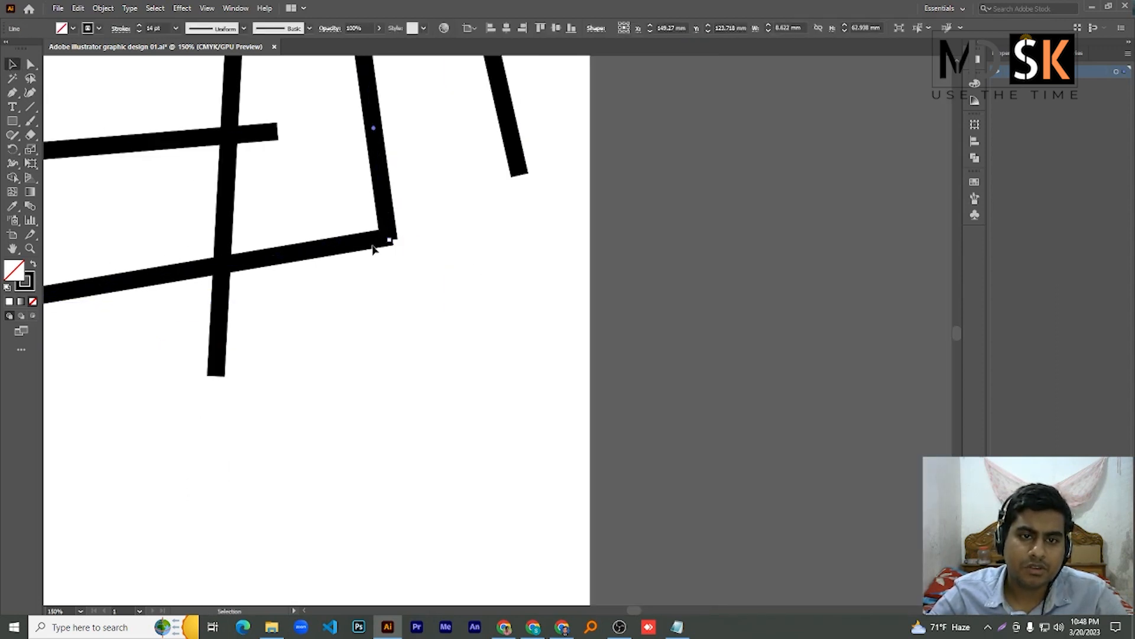
pyautogui.click(374, 247)
pyautogui.click(402, 250)
pyautogui.scroll(2, 380, 256)
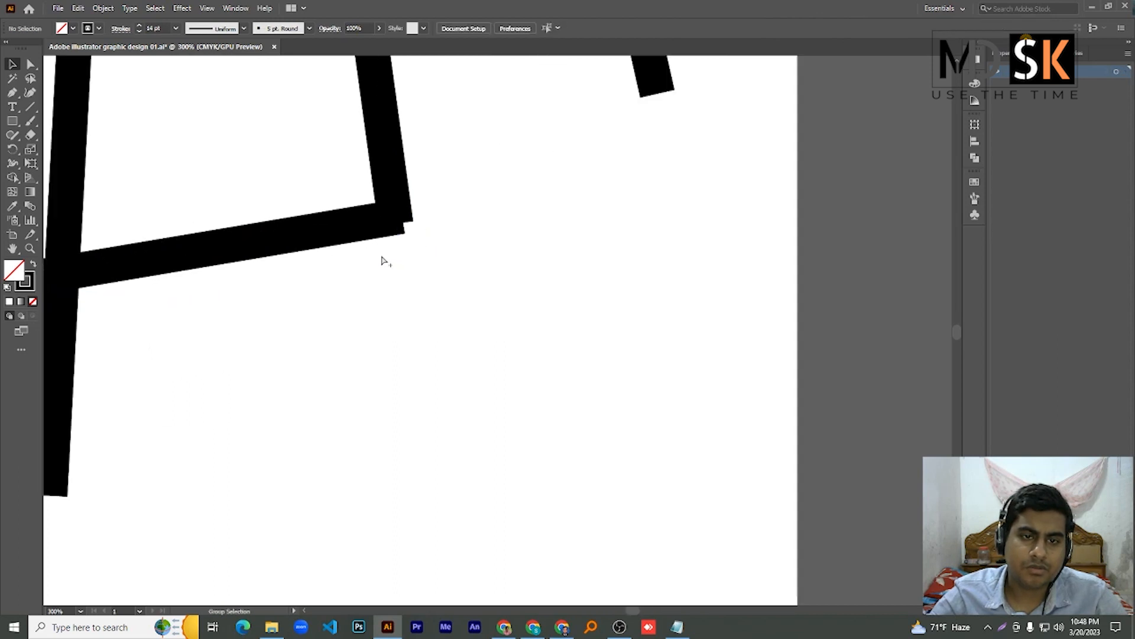
pyautogui.scroll(-5, 300, 217)
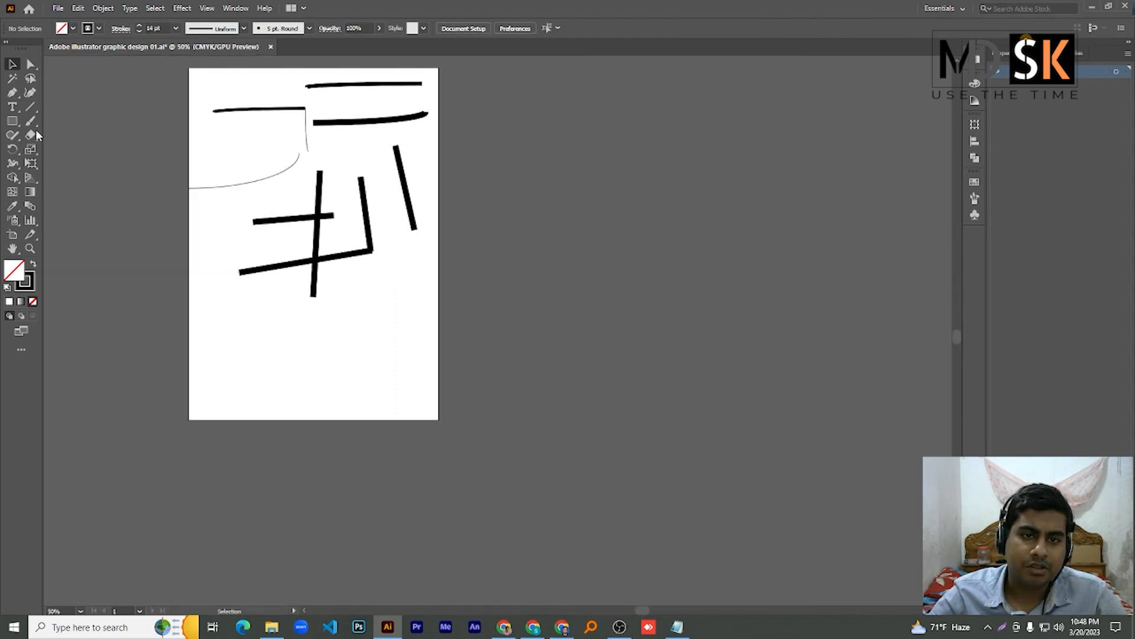
# - Directly select the corner's end points with the whole page in view and attempt the join once more
pyautogui.click(30, 64)
pyautogui.moveTo(392, 235); pyautogui.dragTo(352, 270)
pyautogui.press('v')
pyautogui.hotkey('ctrl', 'j')
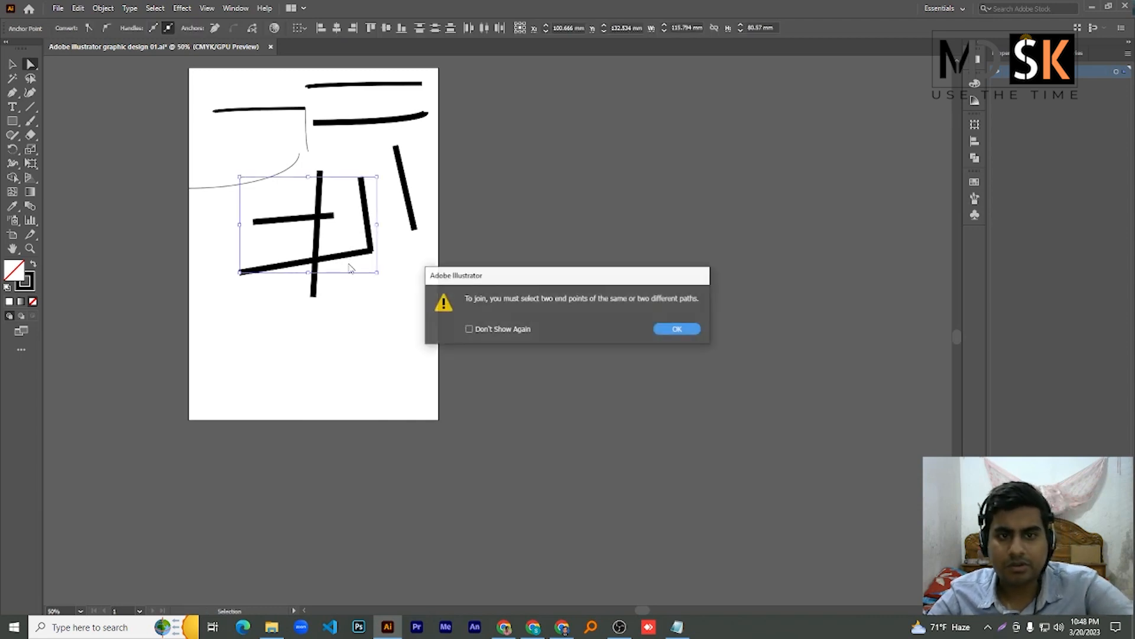
pyautogui.click(672, 328)
pyautogui.click(379, 296)
pyautogui.scroll(5, 376, 293)
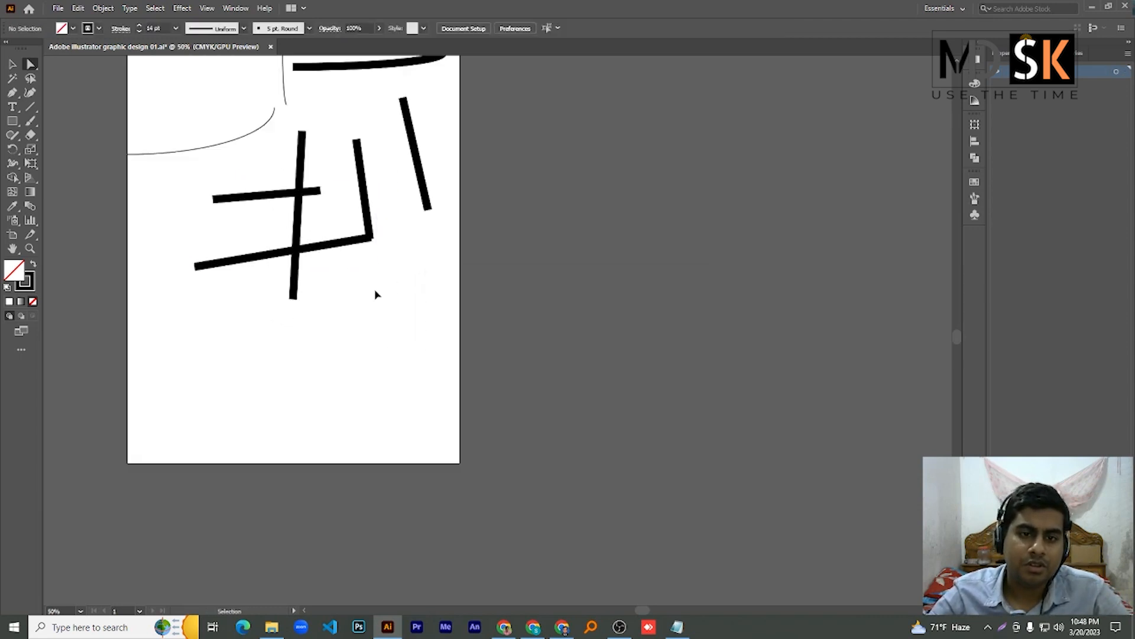
# - Shift the near-vertical line's lower end point onto the slanted line's end and try joining the two end points
pyautogui.scroll(4, 379, 290)
pyautogui.scroll(2, 372, 281)
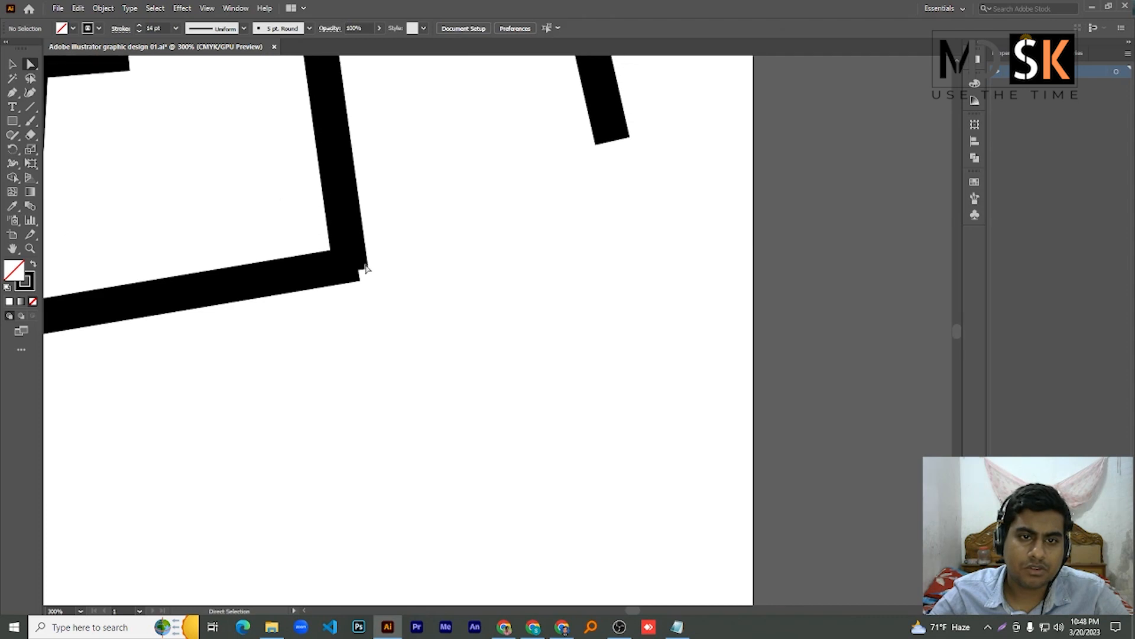
pyautogui.moveTo(339, 208)
pyautogui.mouseDown()
pyautogui.moveTo(330, 190)
pyautogui.moveTo(331, 217)
pyautogui.mouseUp()
pyautogui.moveTo(400, 219); pyautogui.dragTo(314, 323)
pyautogui.press('v')
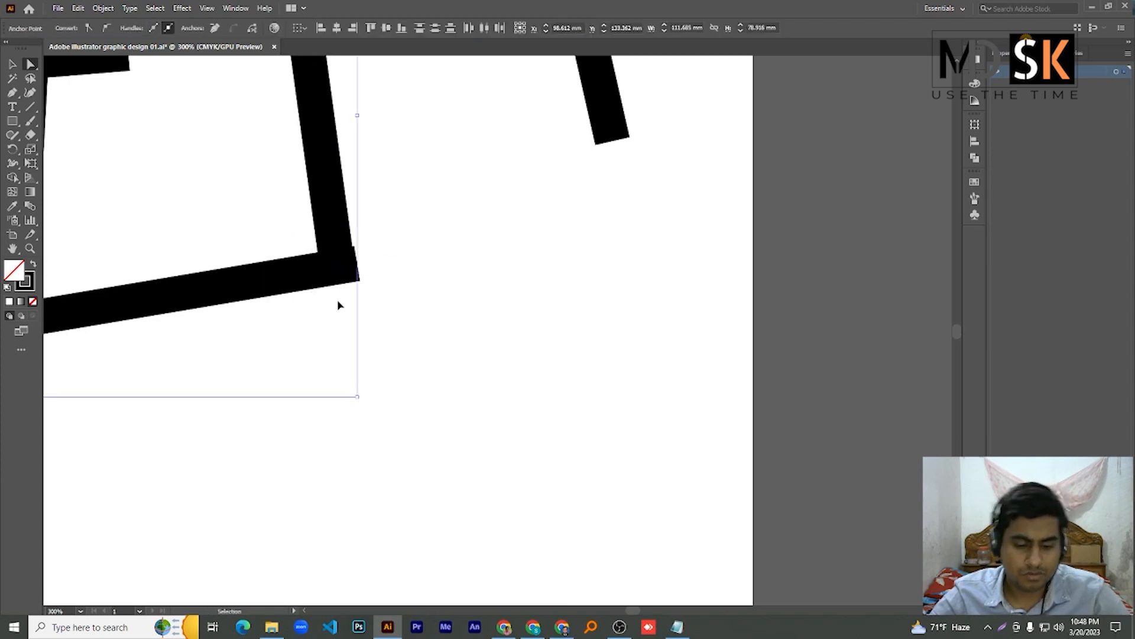
pyautogui.hotkey('ctrl', 'j')
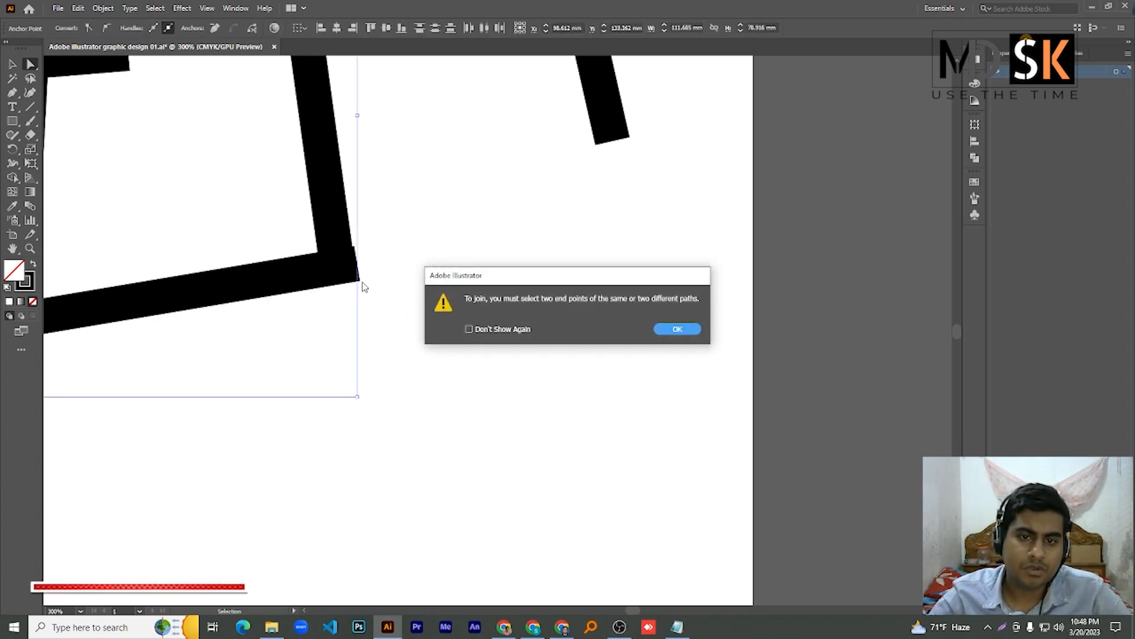
pyautogui.click(677, 328)
# - Delete all the straight lines in the middle of the page, keeping the strokes and arcs above them
pyautogui.scroll(-4, 338, 297)
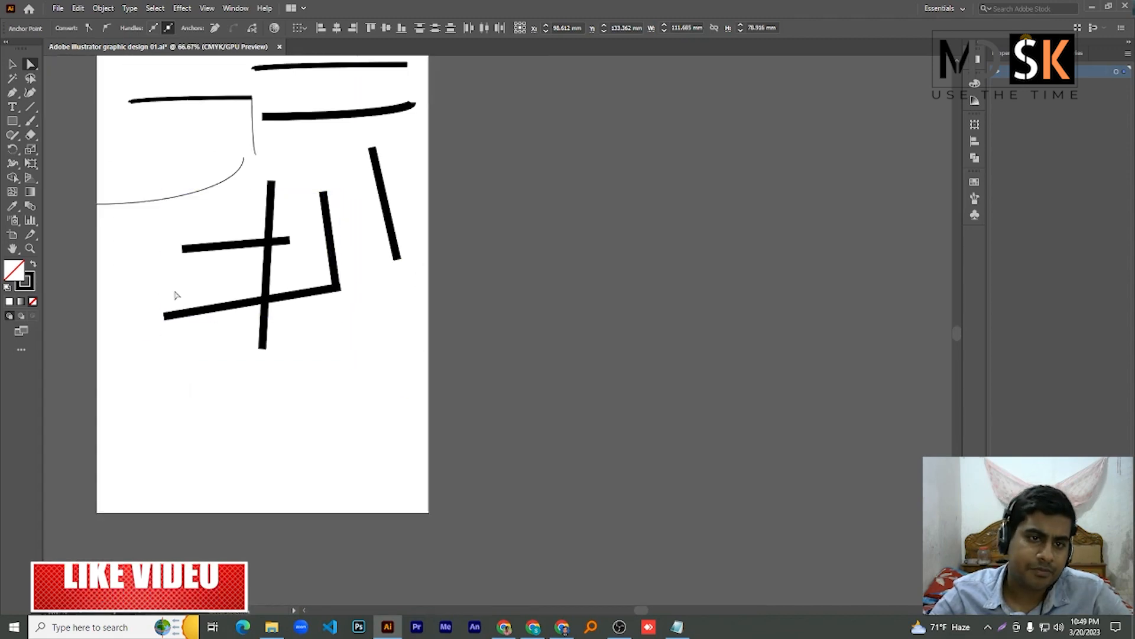
pyautogui.scroll(2, 176, 293)
pyautogui.scroll(-4, 243, 296)
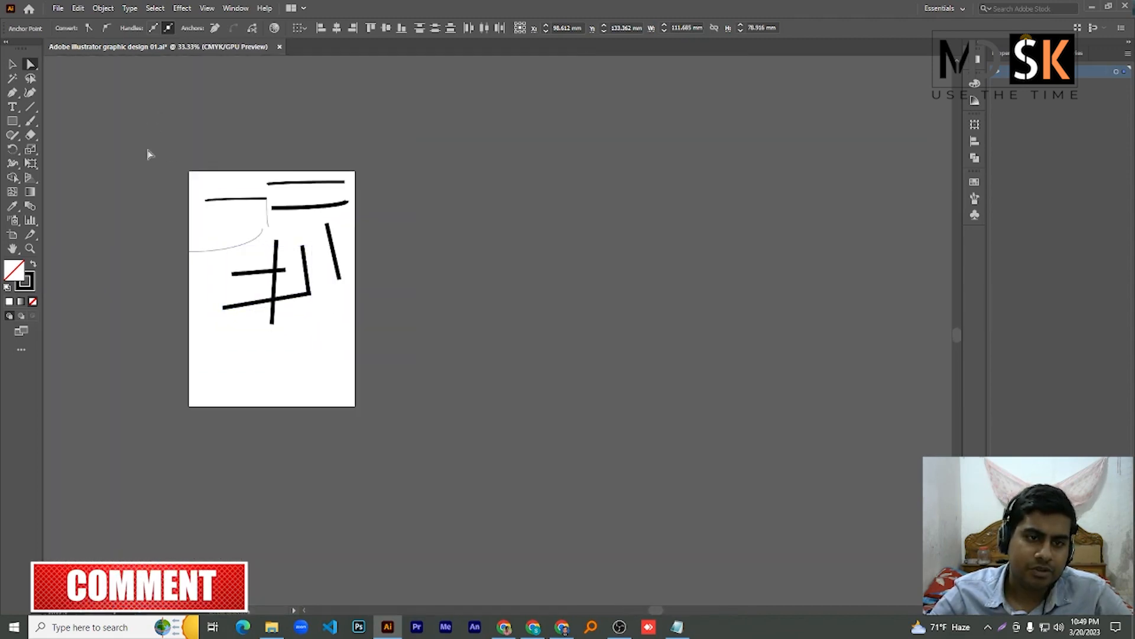
pyautogui.moveTo(147, 152)
pyautogui.mouseDown()
pyautogui.moveTo(406, 382)
pyautogui.moveTo(397, 385)
pyautogui.mouseUp()
pyautogui.click(306, 338)
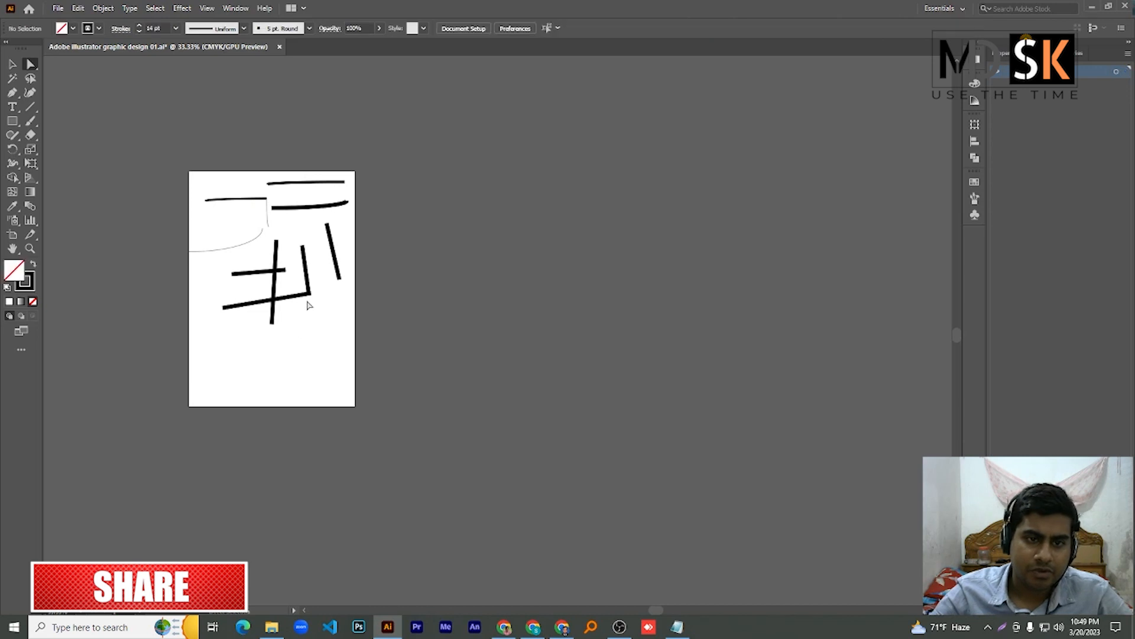
pyautogui.moveTo(149, 269); pyautogui.dragTo(425, 336)
pyautogui.press('Delete')
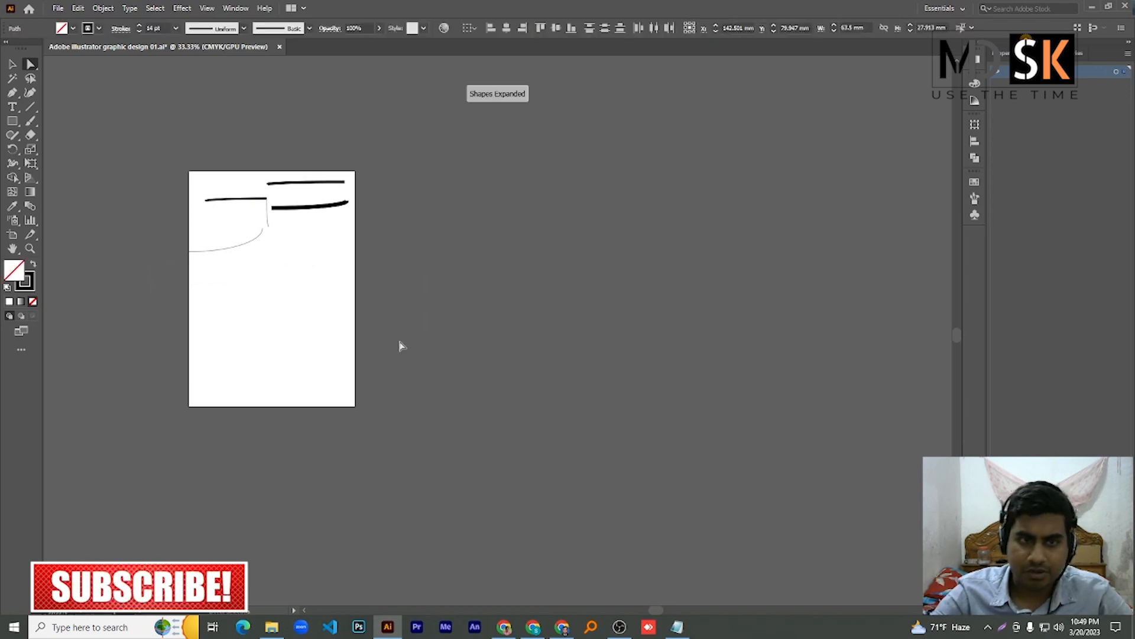
# - Draw three large curves with the Spiral tool across the emptied lower part of the page
pyautogui.scroll(3, 215, 284)
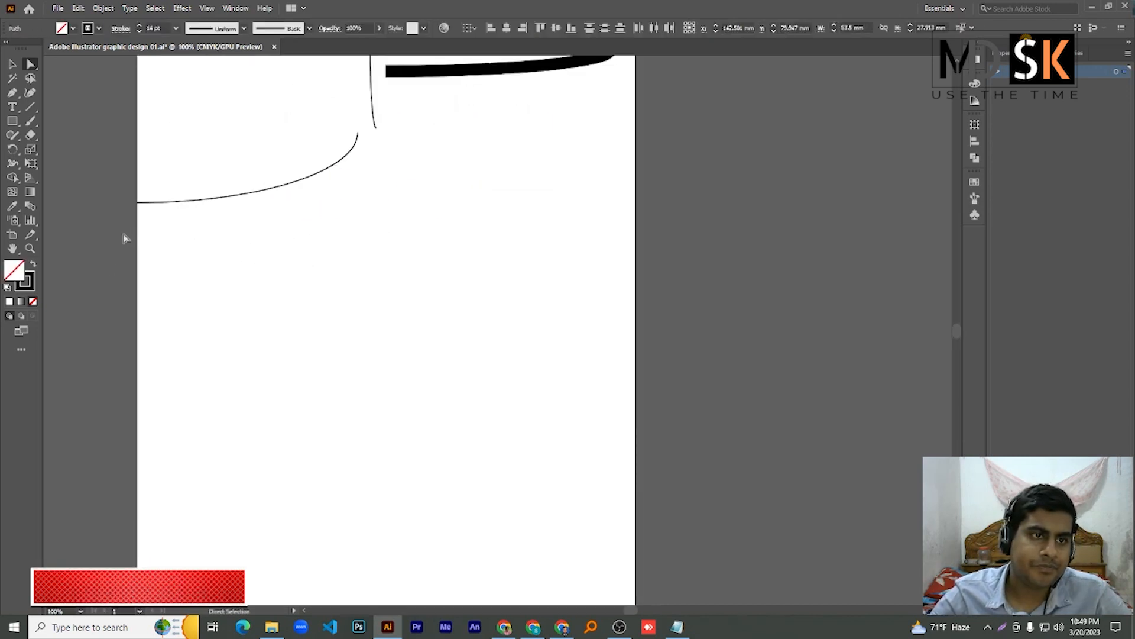
pyautogui.click(36, 108)
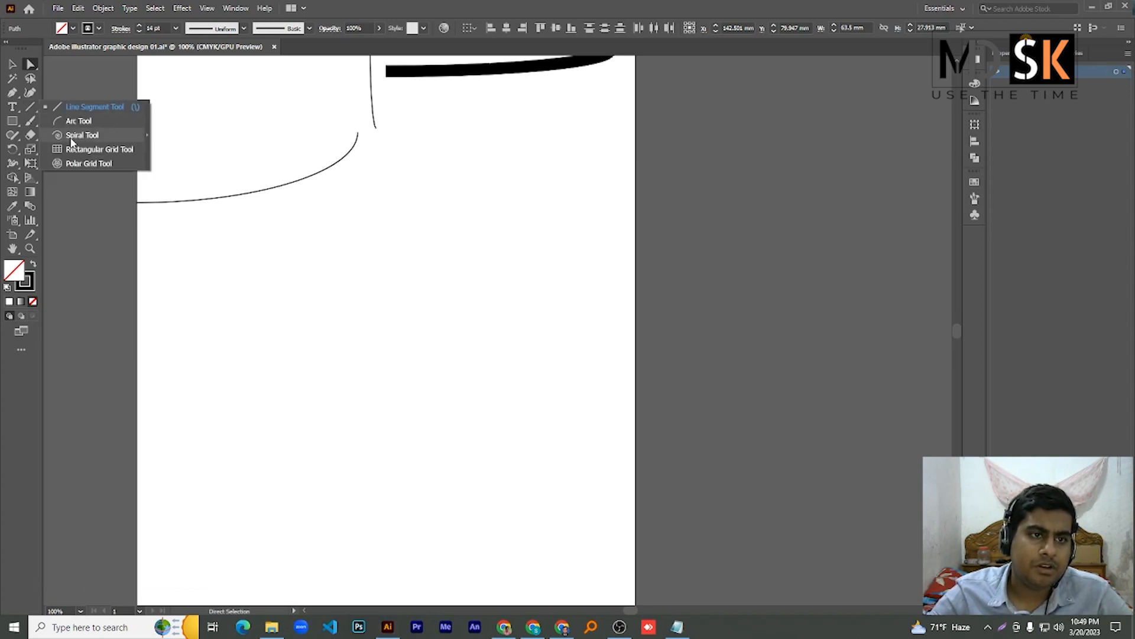
pyautogui.click(71, 136)
pyautogui.moveTo(276, 245)
pyautogui.mouseDown()
pyautogui.moveTo(292, 239)
pyautogui.moveTo(358, 295)
pyautogui.moveTo(385, 372)
pyautogui.mouseUp()
pyautogui.moveTo(270, 240)
pyautogui.mouseDown()
pyautogui.moveTo(496, 351)
pyautogui.moveTo(475, 346)
pyautogui.mouseUp()
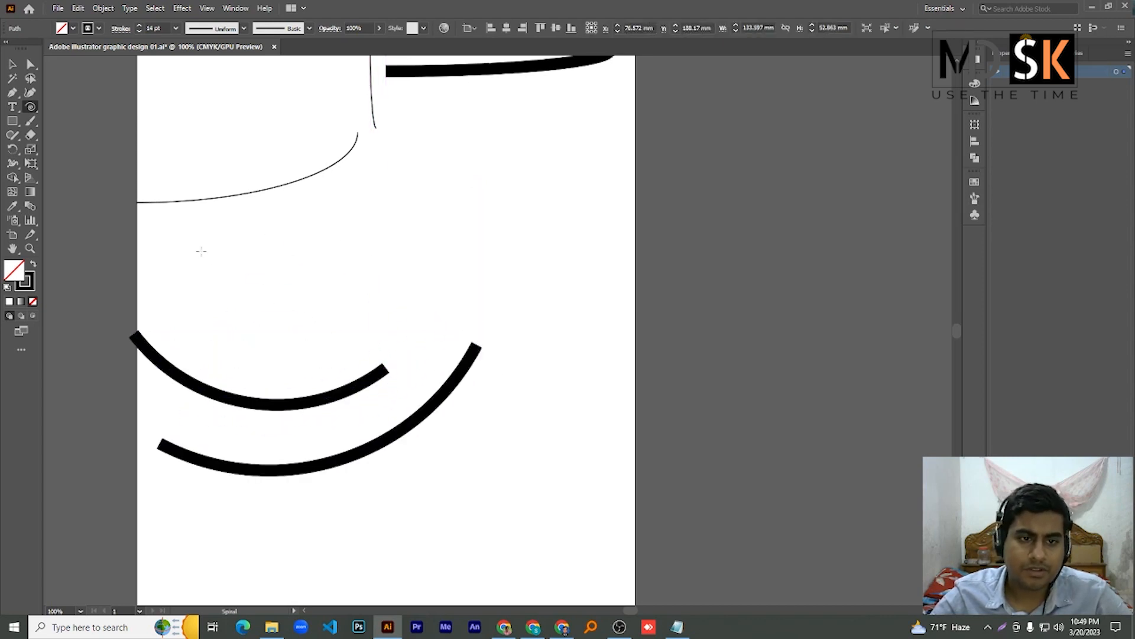
pyautogui.moveTo(202, 250)
pyautogui.mouseDown()
pyautogui.moveTo(431, 343)
pyautogui.moveTo(464, 382)
pyautogui.mouseUp()
pyautogui.scroll(-2, 396, 306)
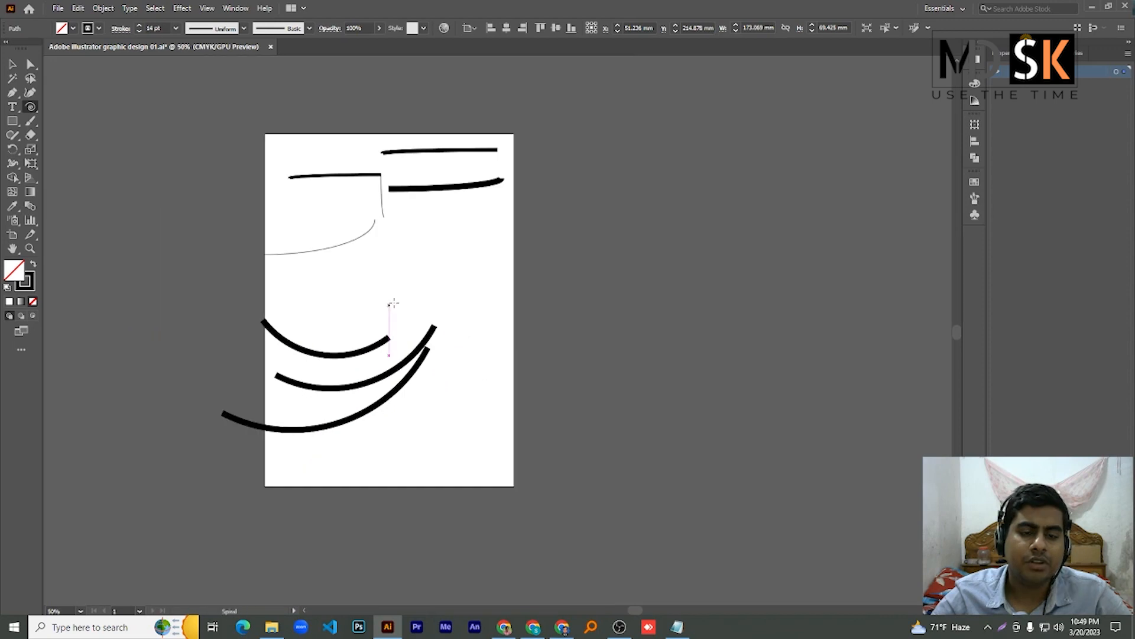
# - Draw a spiral about 56 by 50 mm above the three curves, adding more segments while drawing it
pyautogui.scroll(3, 475, 292)
pyautogui.moveTo(393, 234); pyautogui.dragTo(482, 262)
pyautogui.press('Up')
pyautogui.press('Up')
pyautogui.press('Up')
pyautogui.press('Up')
pyautogui.press('Up')
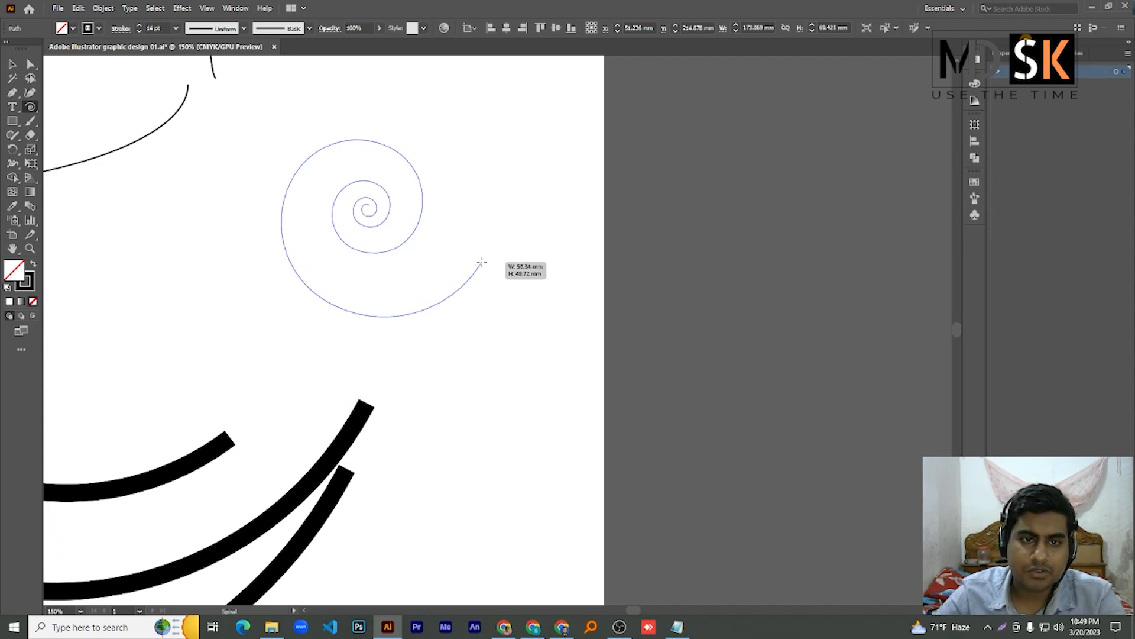
pyautogui.moveTo(482, 262); pyautogui.dragTo(482, 262)
pyautogui.scroll(1, 486, 179)
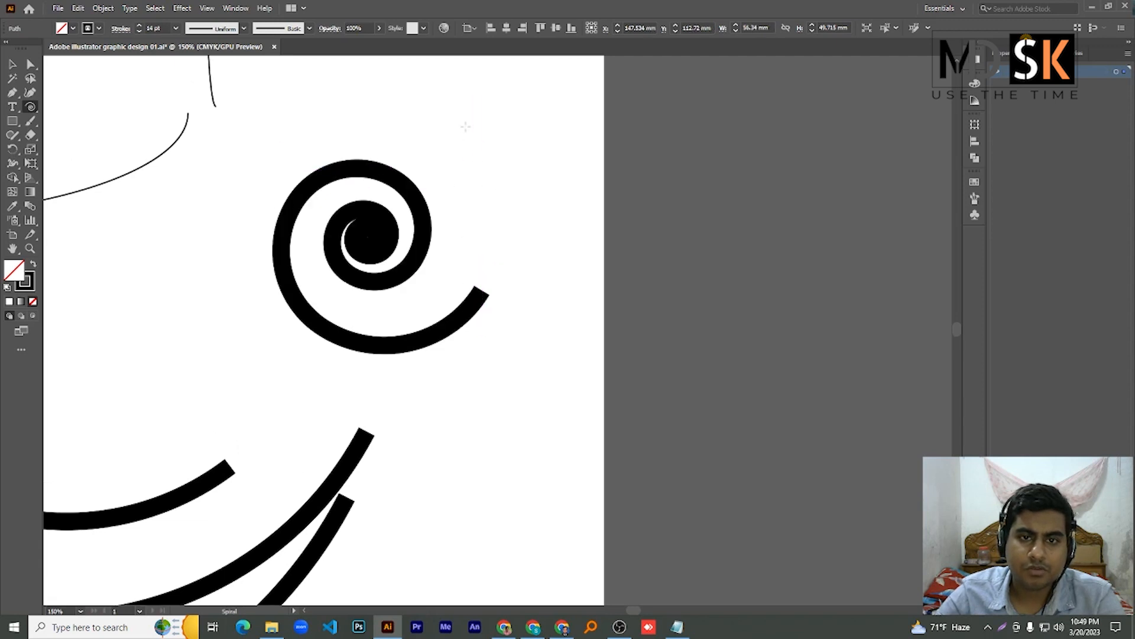
# - Draw five more overlapping spirals of various sizes around the first multi-turn spiral
pyautogui.moveTo(448, 128); pyautogui.dragTo(551, 198)
pyautogui.moveTo(178, 254); pyautogui.dragTo(230, 309)
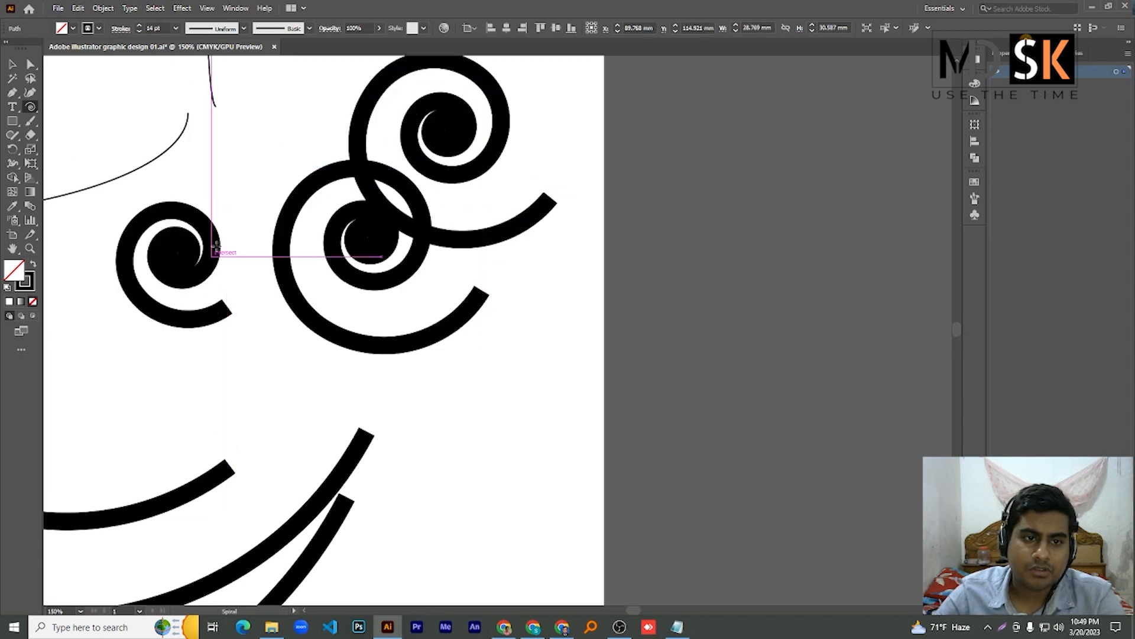
pyautogui.moveTo(225, 206)
pyautogui.mouseDown()
pyautogui.moveTo(258, 225)
pyautogui.moveTo(299, 287)
pyautogui.moveTo(292, 296)
pyautogui.mouseUp()
pyautogui.moveTo(464, 405); pyautogui.dragTo(534, 494)
pyautogui.moveTo(536, 266); pyautogui.dragTo(609, 324)
# - Select all the artwork on the page and delete it
pyautogui.scroll(-3, 284, 284)
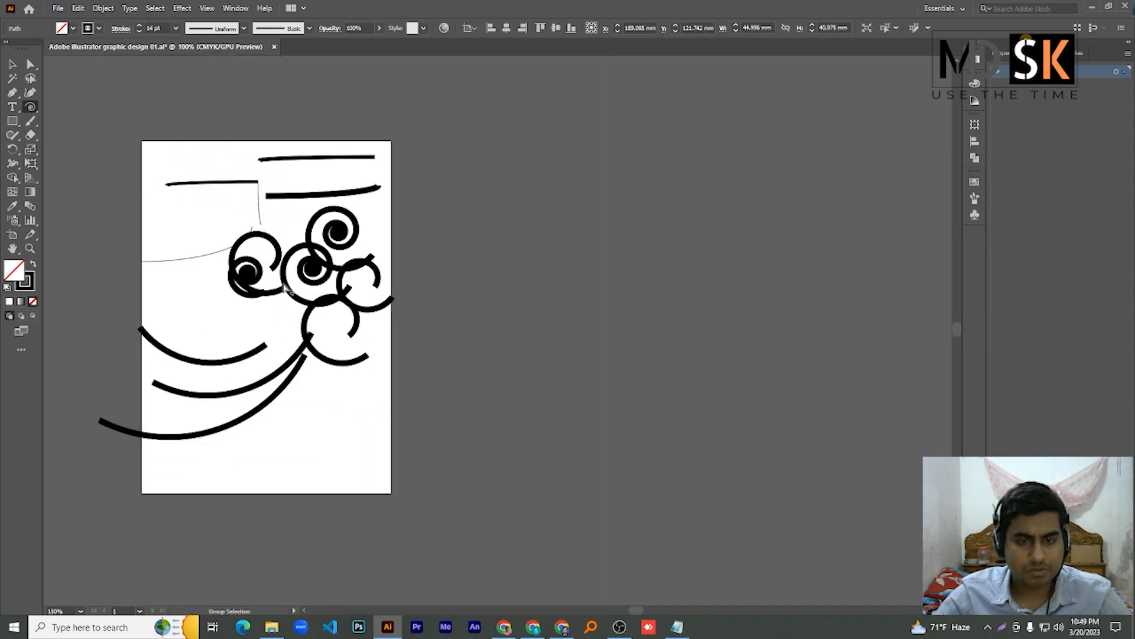
pyautogui.scroll(-2, 286, 286)
pyautogui.scroll(2, 285, 287)
pyautogui.click(12, 64)
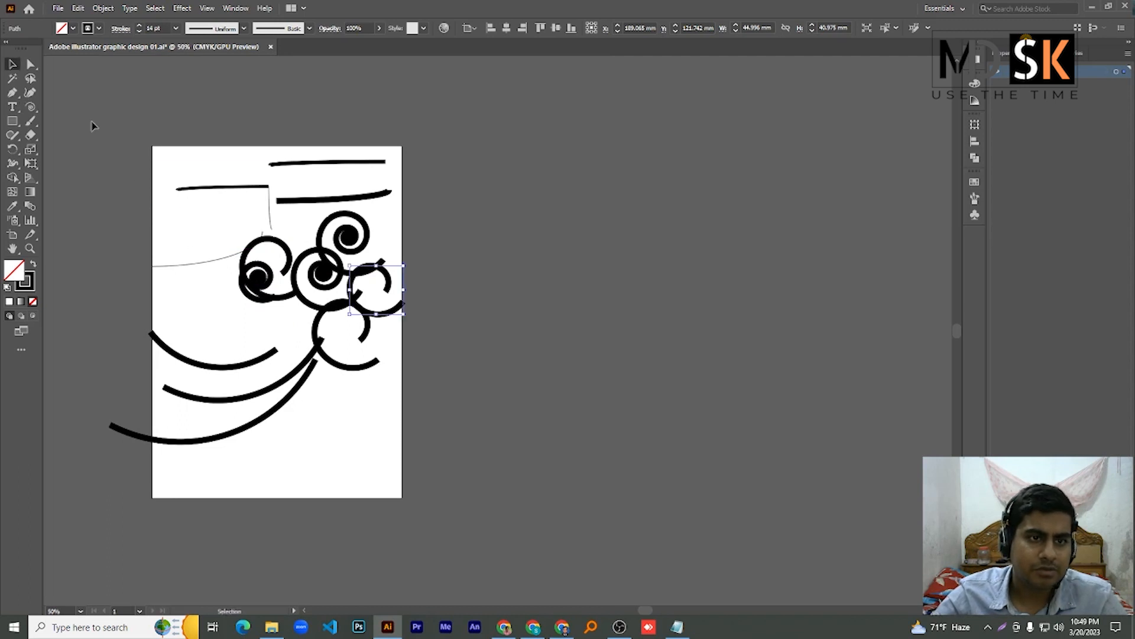
pyautogui.hotkey('ctrl', 'a')
pyautogui.press('Delete')
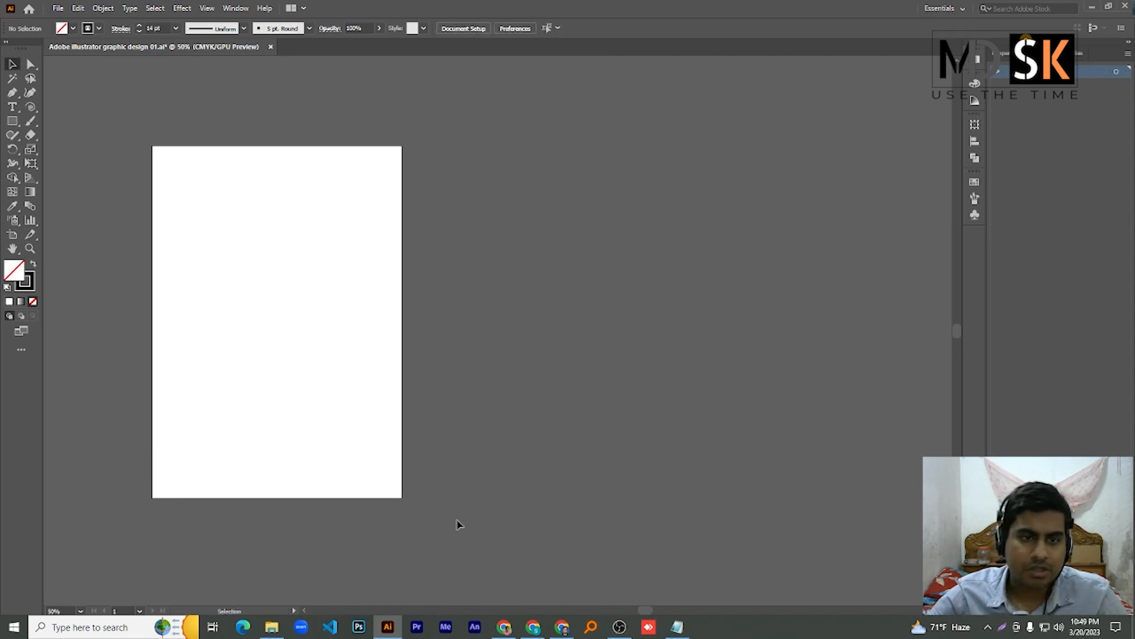
# - Draw three spirals along the page's upper edge with the Spiral tool, and one about 79 by 84 mm below the first
pyautogui.scroll(2, 122, 355)
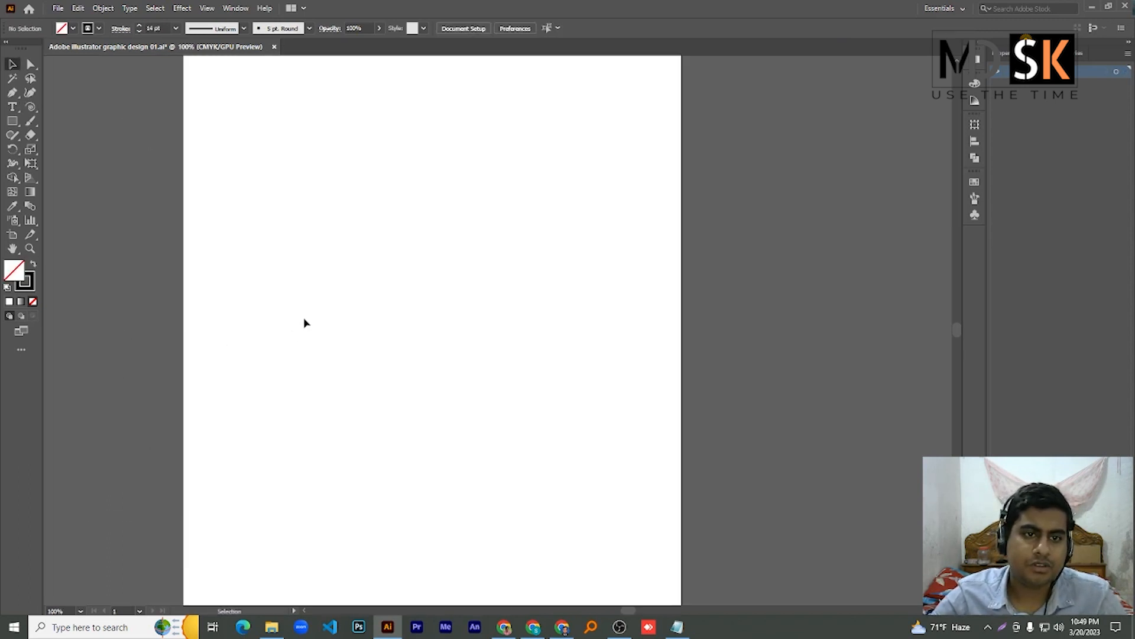
pyautogui.scroll(1, 181, 260)
pyautogui.rightClick(30, 106)
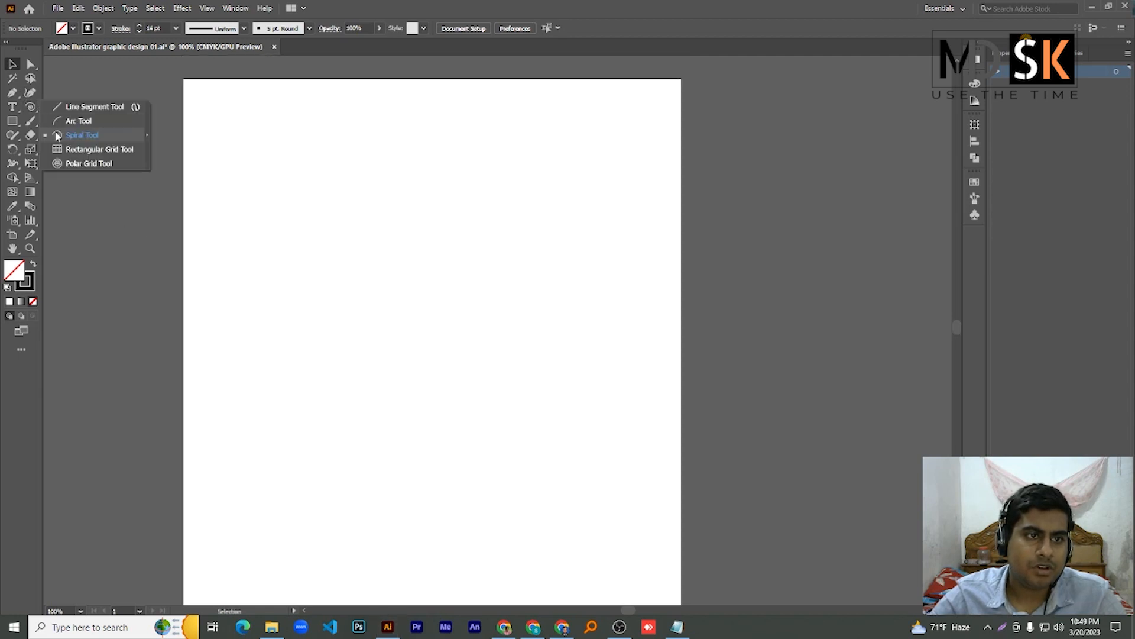
pyautogui.click(93, 136)
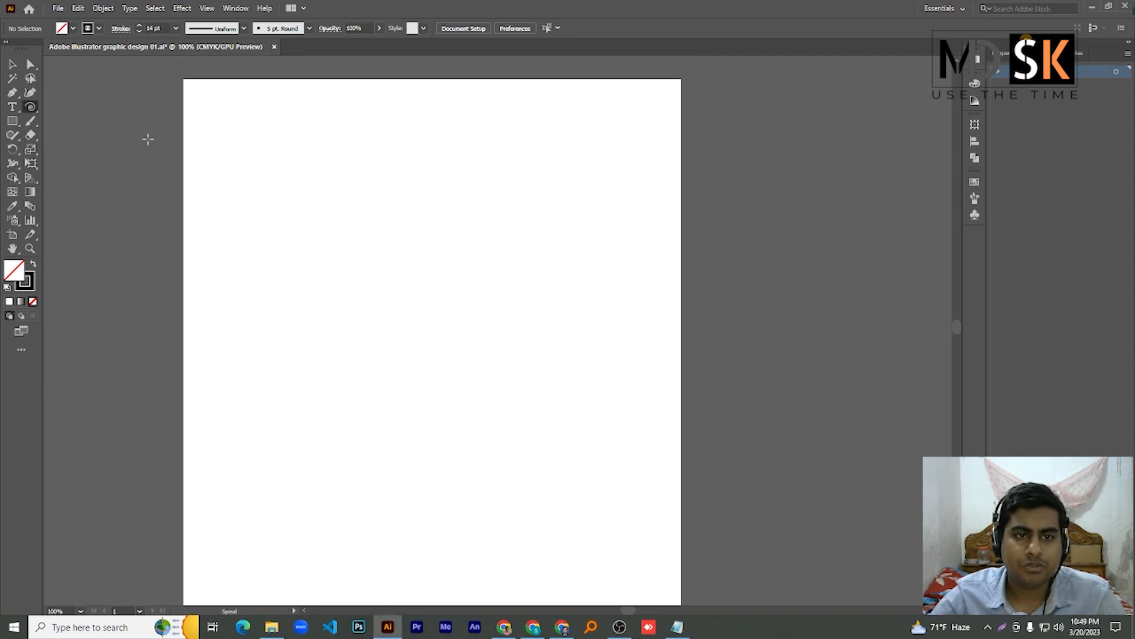
pyautogui.moveTo(233, 137); pyautogui.dragTo(293, 191)
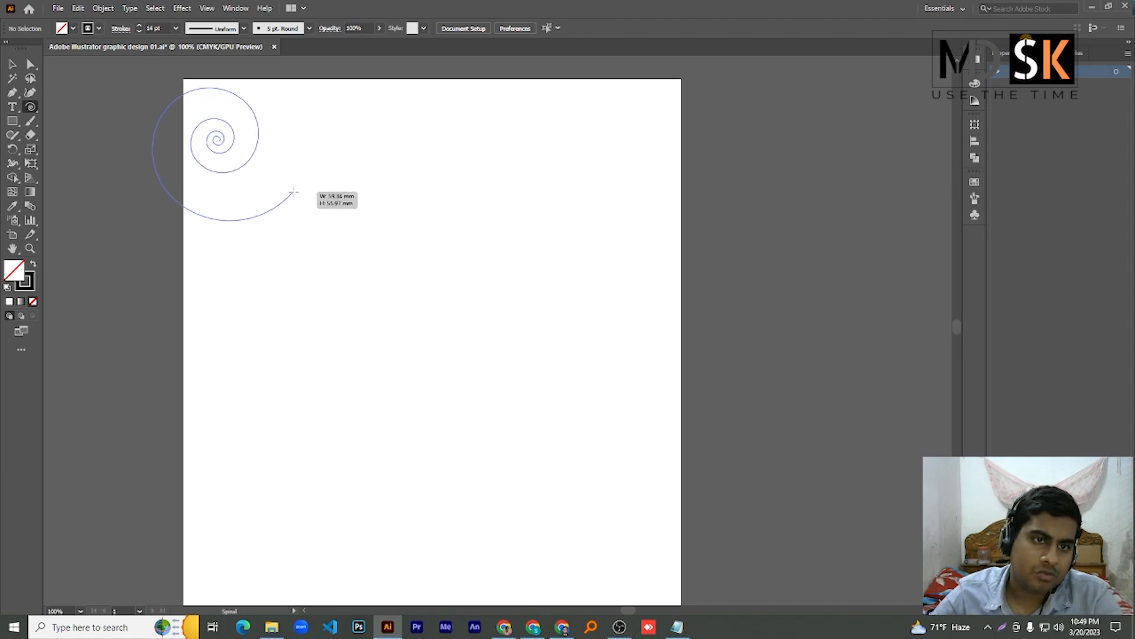
pyautogui.moveTo(293, 192); pyautogui.dragTo(294, 191)
pyautogui.moveTo(314, 126); pyautogui.dragTo(407, 178)
pyautogui.moveTo(485, 116); pyautogui.dragTo(557, 213)
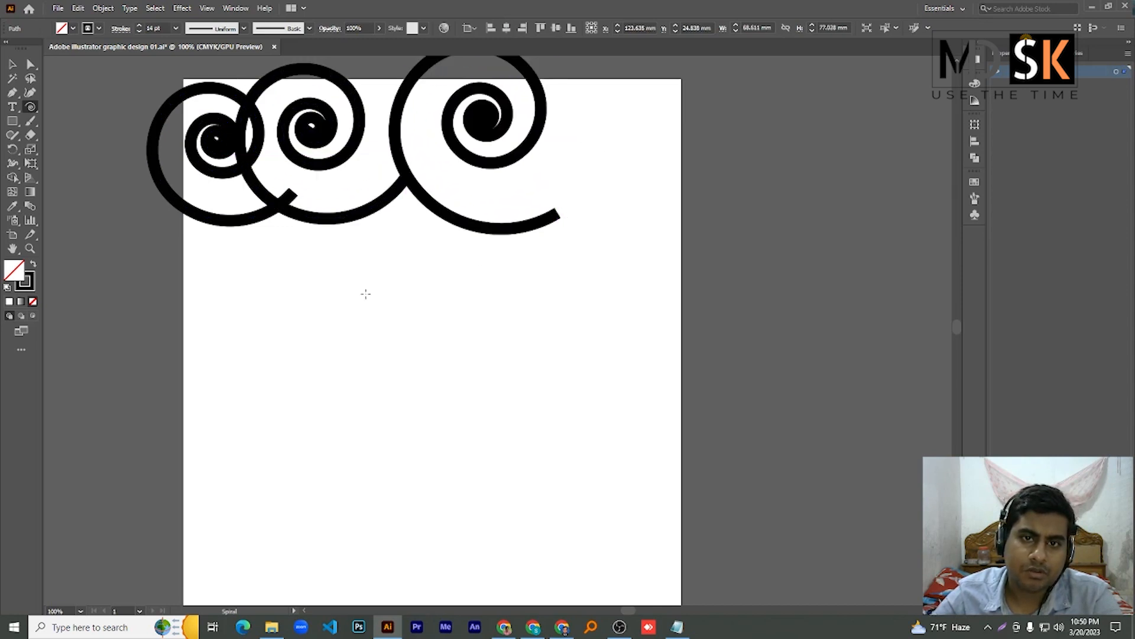
pyautogui.moveTo(240, 254); pyautogui.dragTo(327, 355)
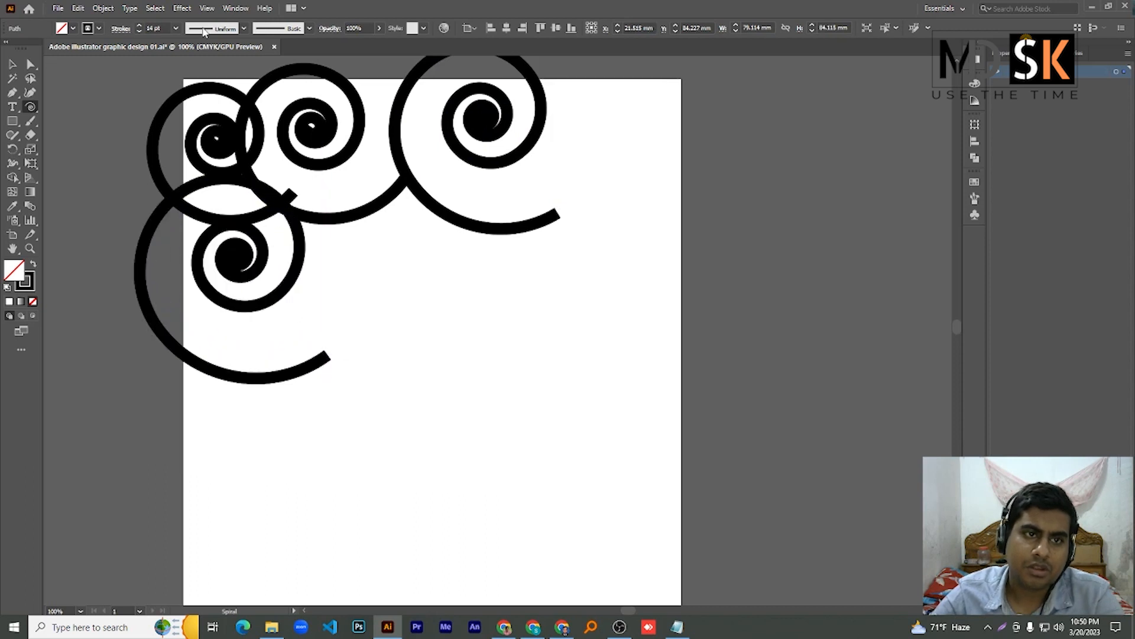
# - Thicken the lower spiral's stroke stepwise to 34 pt, and set its weight to 5 pt
pyautogui.click(165, 27)
pyautogui.press('Up')
pyautogui.press('Up')
pyautogui.press('Up')
pyautogui.press('Up')
pyautogui.press('Up')
pyautogui.press('Up')
pyautogui.press('Up')
pyautogui.press('Up')
pyautogui.press('Up')
pyautogui.press('Up')
pyautogui.press('Up')
pyautogui.press('Up')
pyautogui.press('Up')
pyautogui.press('Up')
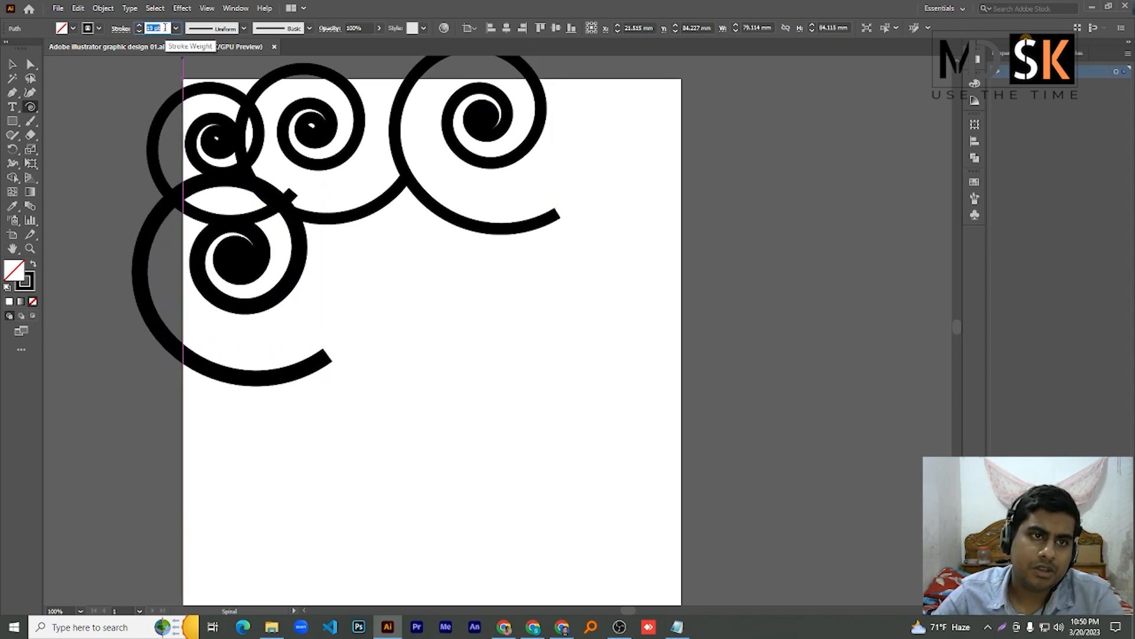
pyautogui.press('Up')
pyautogui.press('Up')
pyautogui.press('Up')
pyautogui.press('Up')
pyautogui.press('Up')
pyautogui.press('Up')
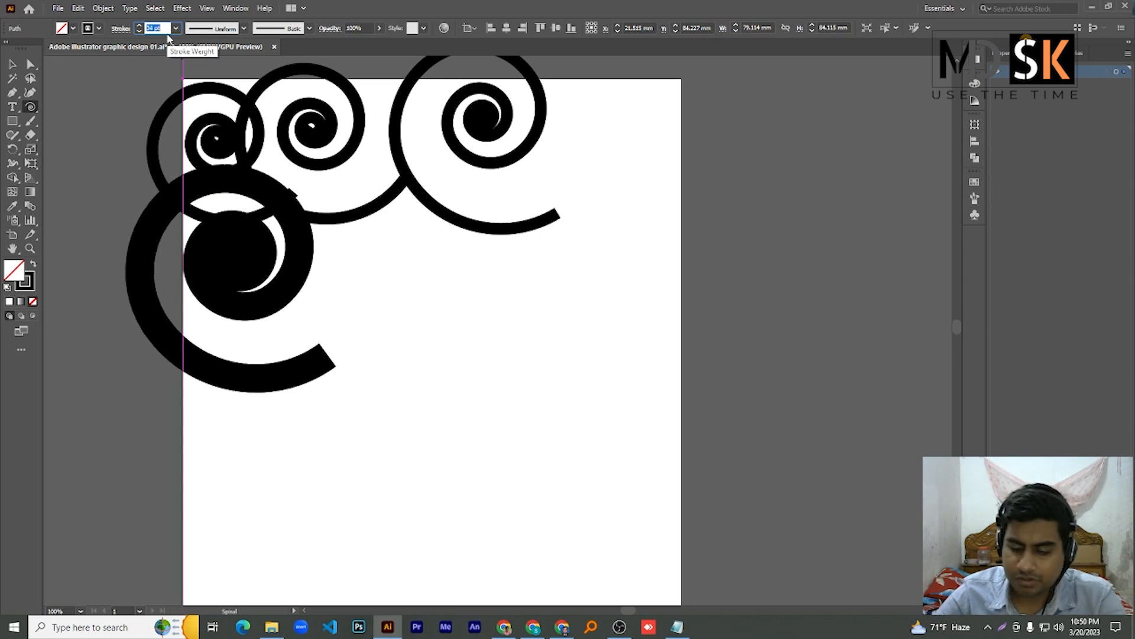
pyautogui.write('5')
pyautogui.press('Return')
# - Examine the Spiral tool's radius, decay, segments and style options without creating a spiral
pyautogui.click(432, 300)
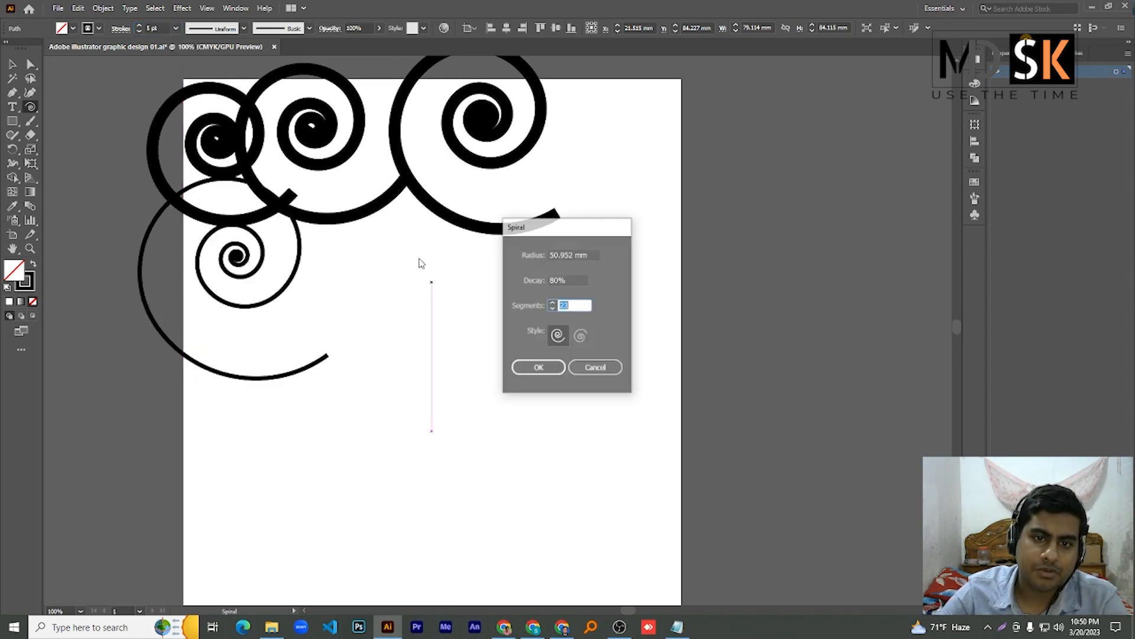
pyautogui.click(594, 367)
pyautogui.click(455, 287)
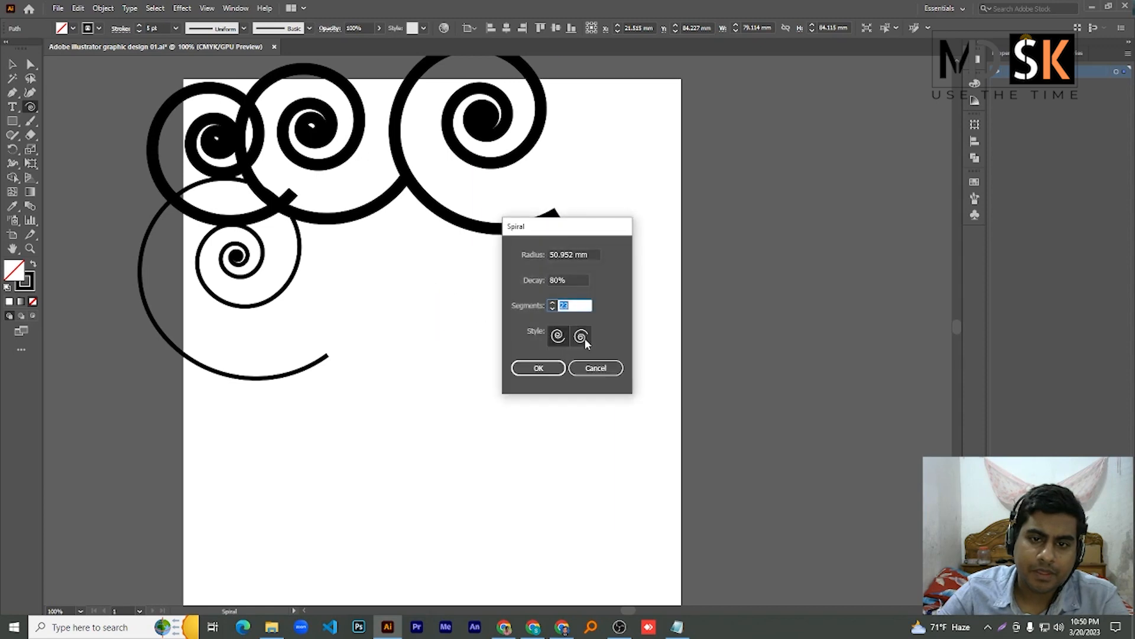
pyautogui.click(619, 370)
# - Draw a thin spiral about 69 mm wide in the middle of the page with the Spiral tool
pyautogui.click(31, 107)
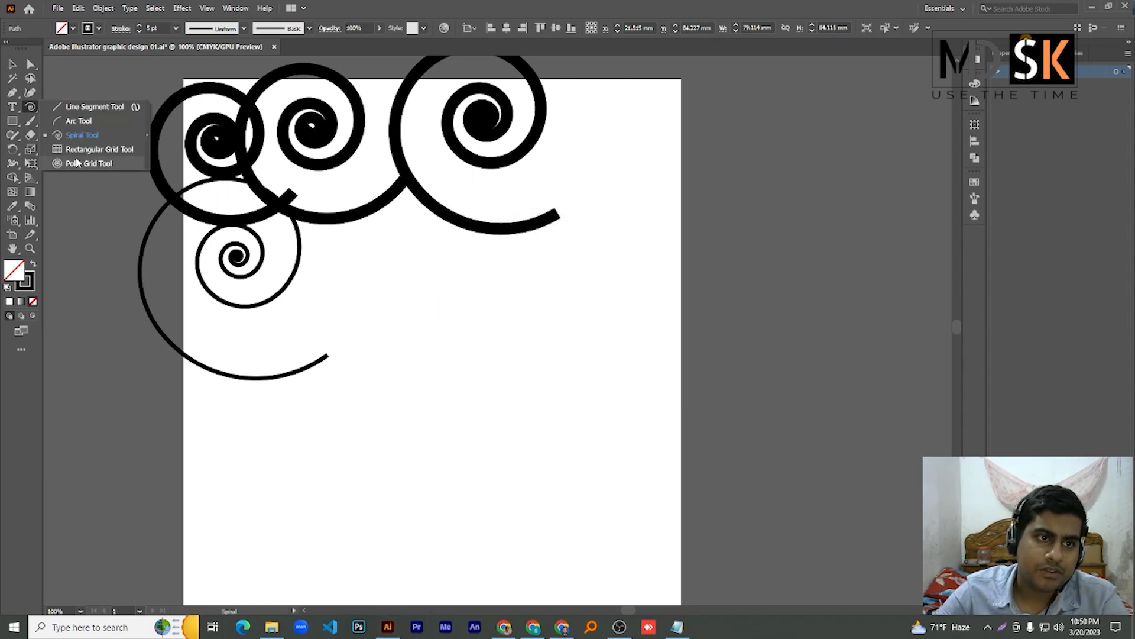
pyautogui.click(89, 134)
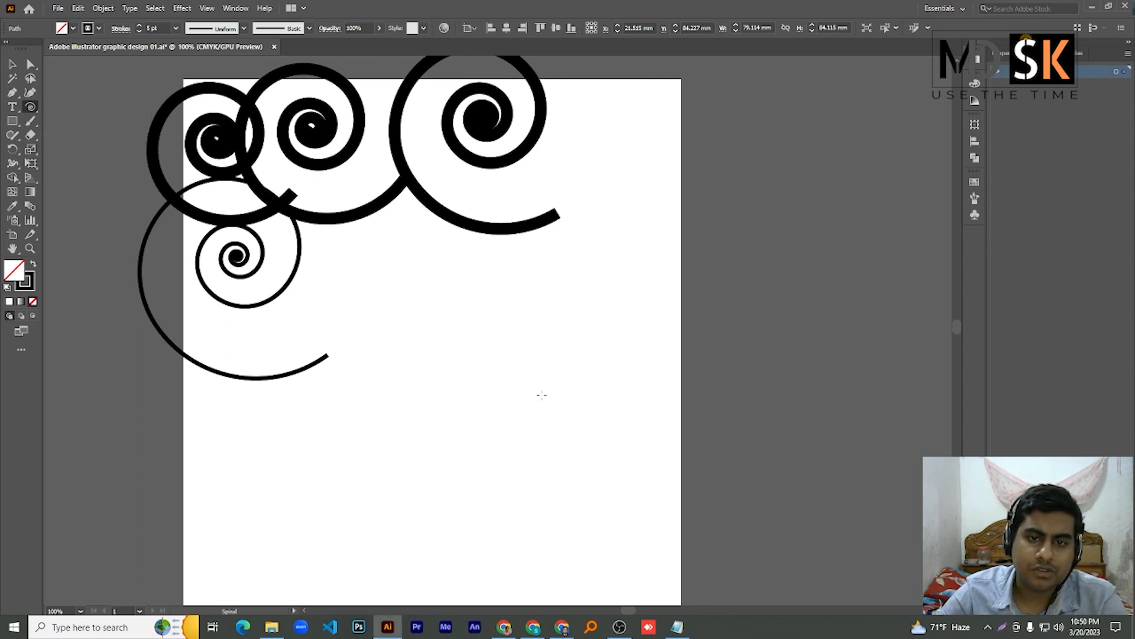
pyautogui.moveTo(400, 289); pyautogui.dragTo(482, 368)
# - Create a spiral with a 42.683 mm radius in the opposite winding style, and draw two more like it in the lower half
pyautogui.click(553, 290)
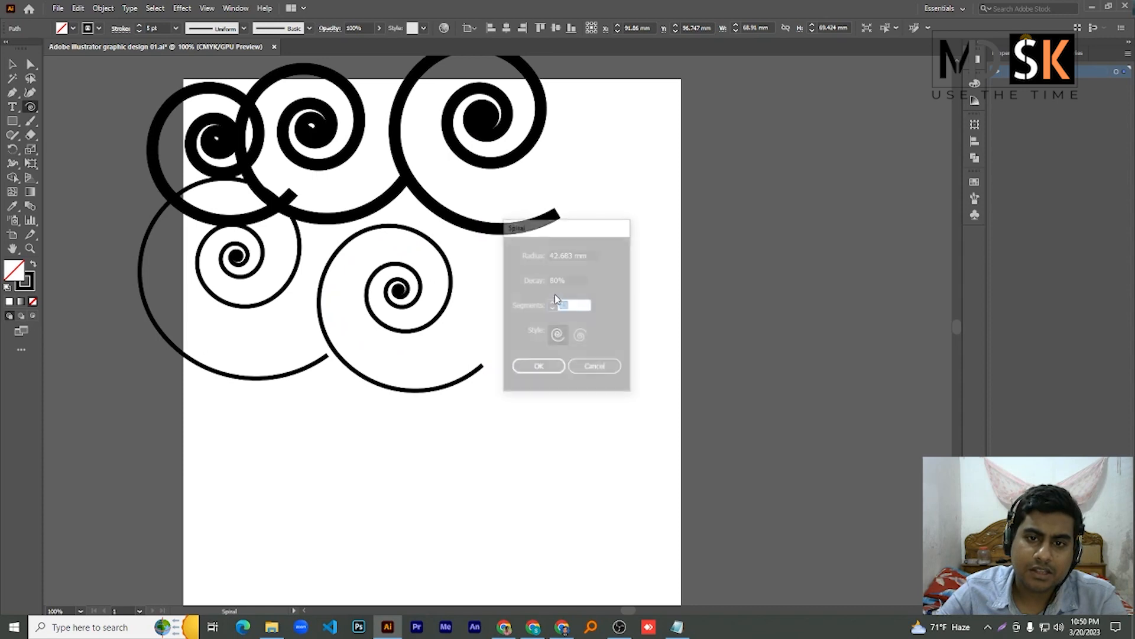
pyautogui.click(538, 368)
pyautogui.moveTo(319, 432); pyautogui.dragTo(396, 518)
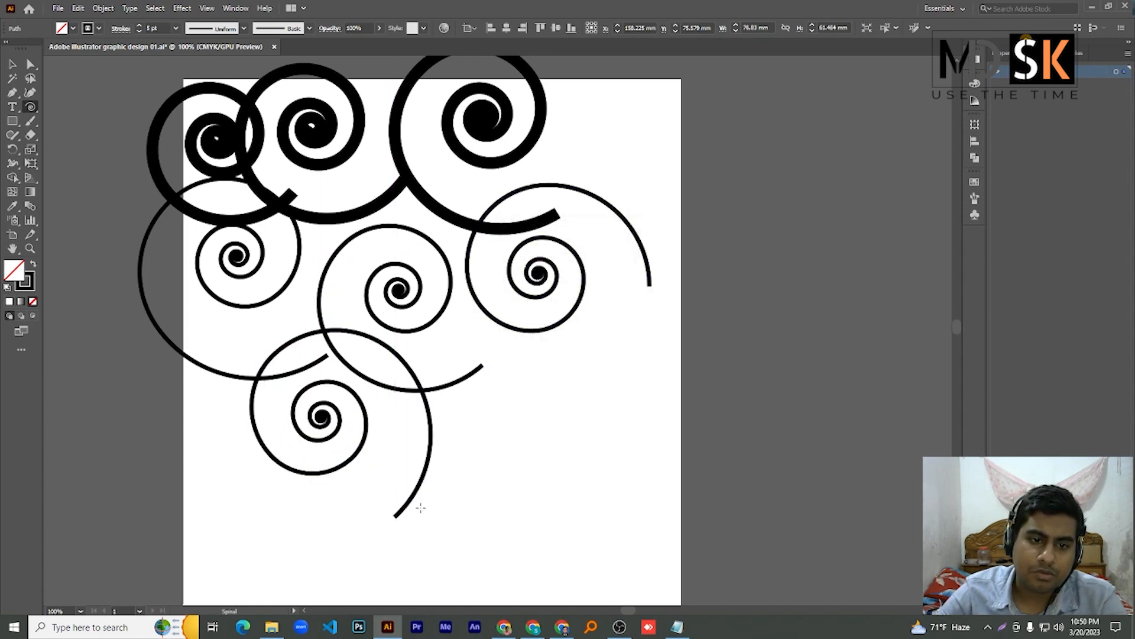
pyautogui.moveTo(505, 404); pyautogui.dragTo(595, 520)
# - Create a 55.663 mm radius spiral in the first winding style at the page's edge, and draw three more around the page
pyautogui.click(657, 333)
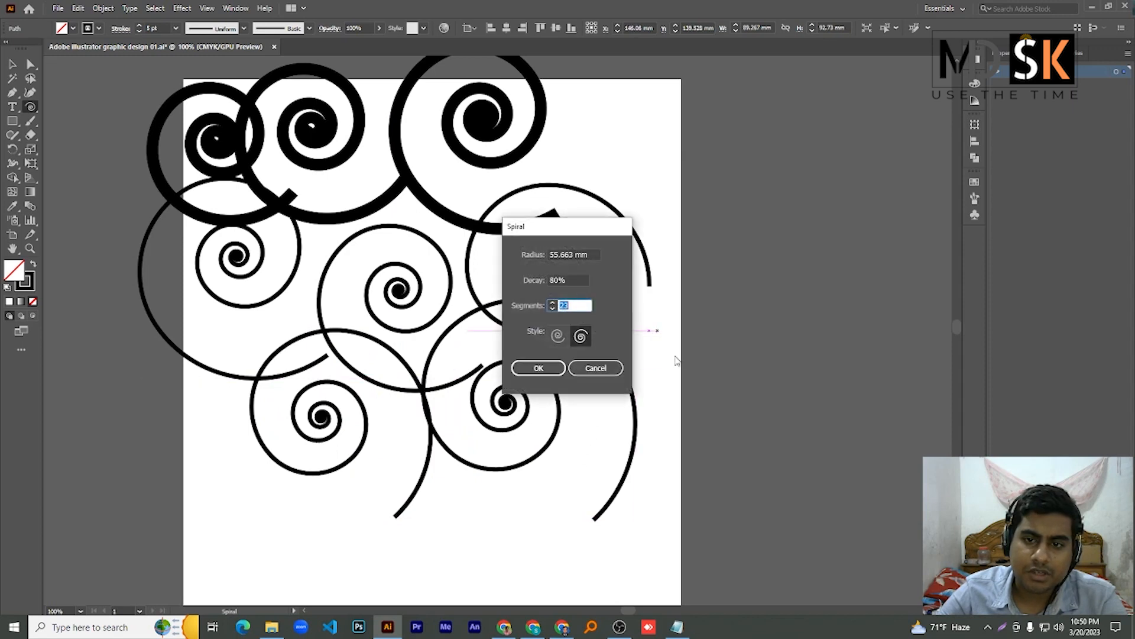
pyautogui.click(555, 333)
pyautogui.click(533, 368)
pyautogui.moveTo(210, 476); pyautogui.dragTo(291, 568)
pyautogui.moveTo(550, 155); pyautogui.dragTo(650, 249)
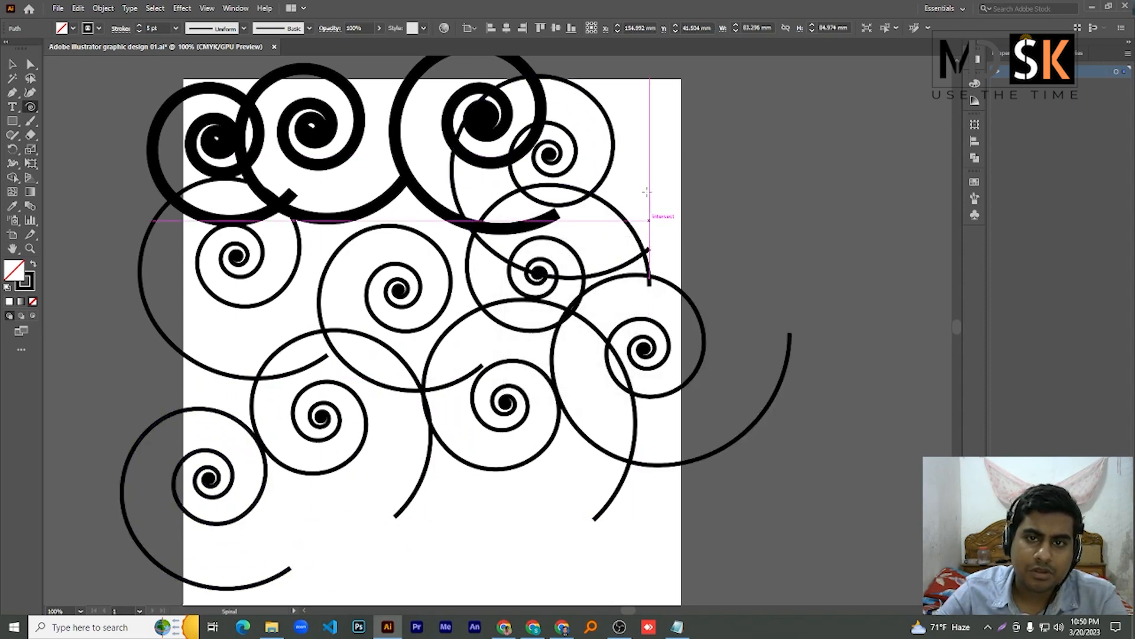
pyautogui.moveTo(622, 126); pyautogui.dragTo(689, 192)
pyautogui.scroll(3, 374, 285)
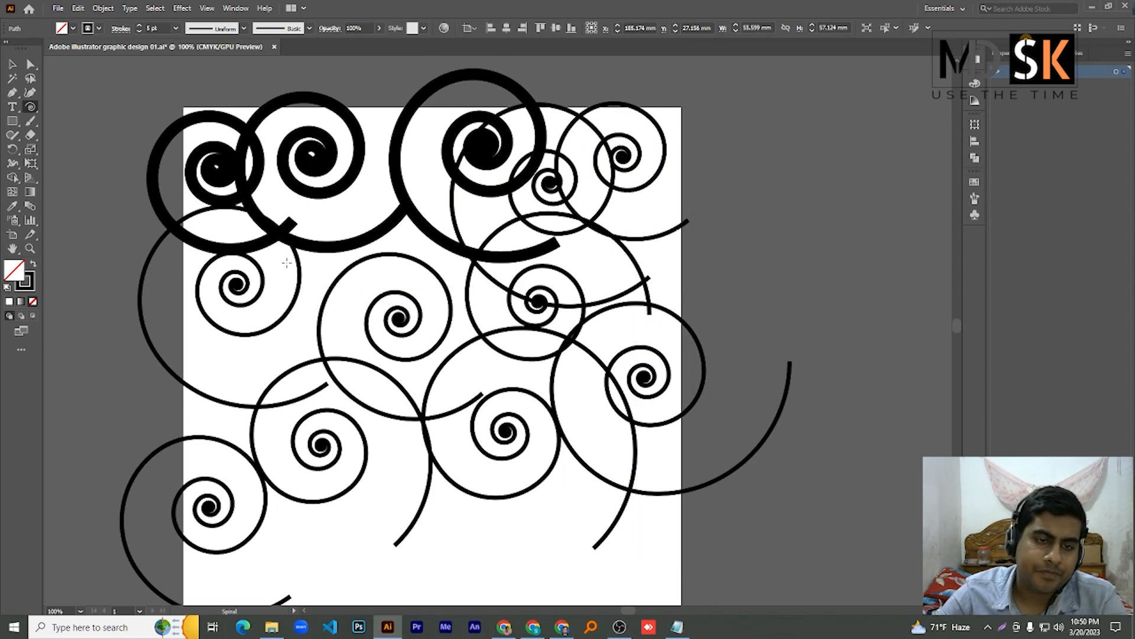
pyautogui.scroll(-4, 374, 285)
pyautogui.scroll(3, 374, 286)
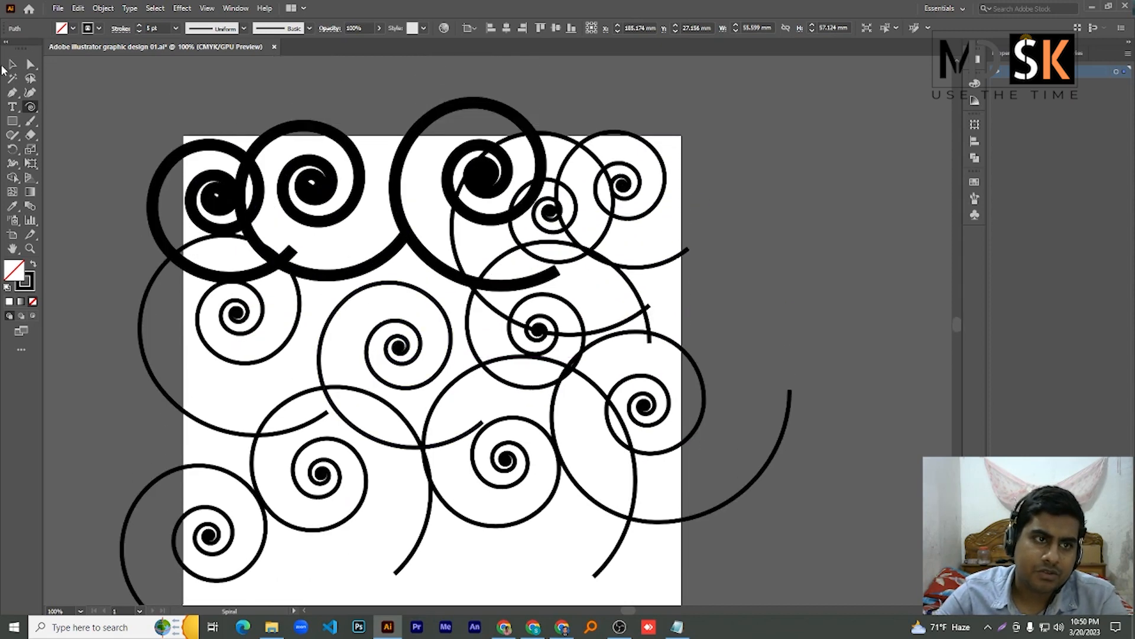
# - Delete all the spirals so the page is empty
pyautogui.click(13, 64)
pyautogui.moveTo(106, 147); pyautogui.dragTo(709, 409)
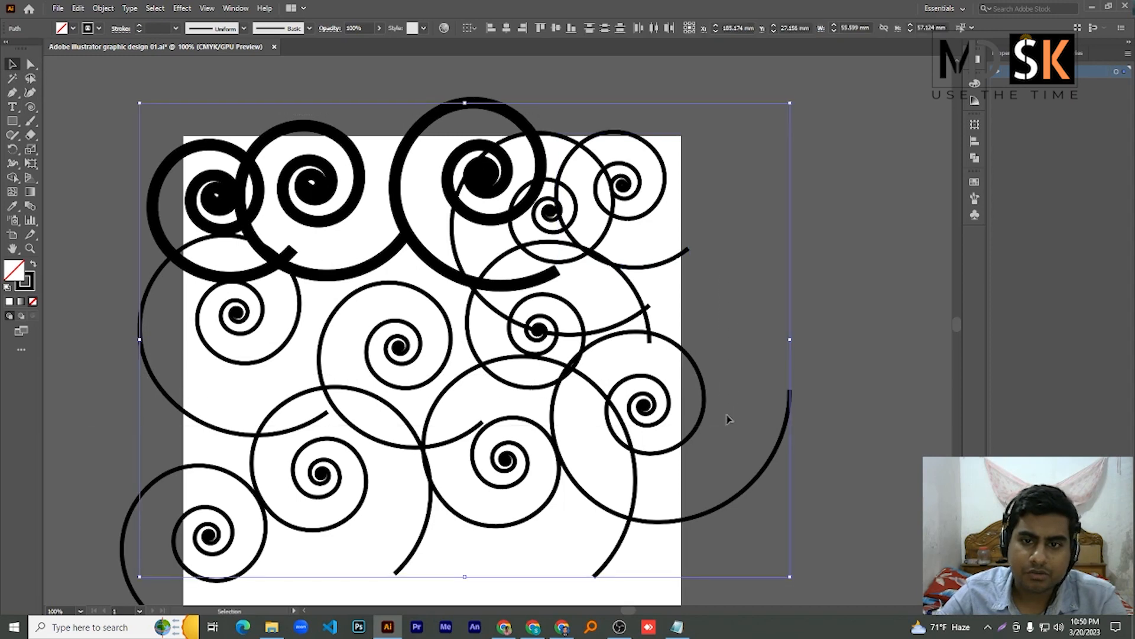
pyautogui.press('Delete')
pyautogui.moveTo(148, 368); pyautogui.dragTo(259, 489)
pyautogui.press('Delete')
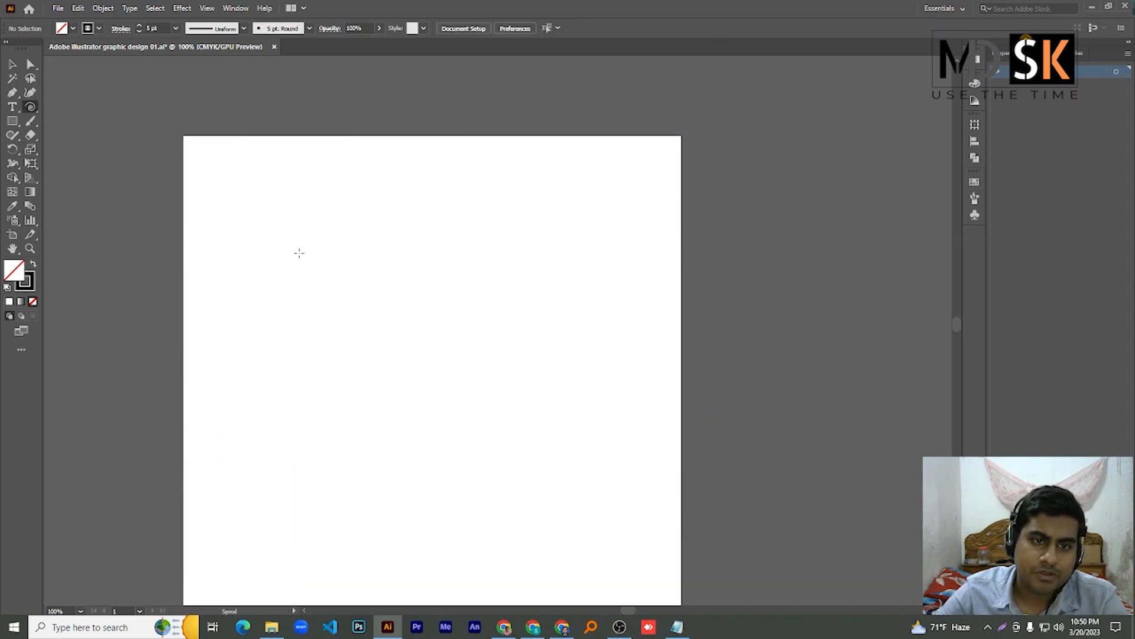
# - Draw a spiral about 32 mm wide in the page's upper left area and an ellipse about 50 by 46 mm beside it
pyautogui.moveTo(289, 259); pyautogui.dragTo(372, 271)
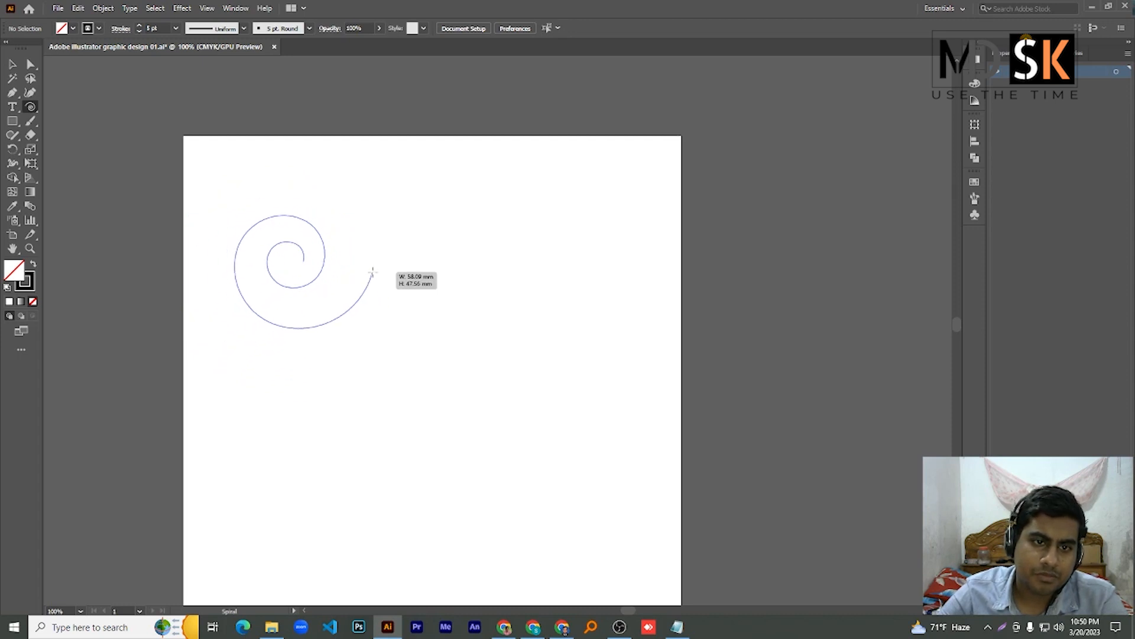
pyautogui.moveTo(372, 272)
pyautogui.mouseDown()
pyautogui.moveTo(325, 255)
pyautogui.moveTo(341, 265)
pyautogui.mouseUp()
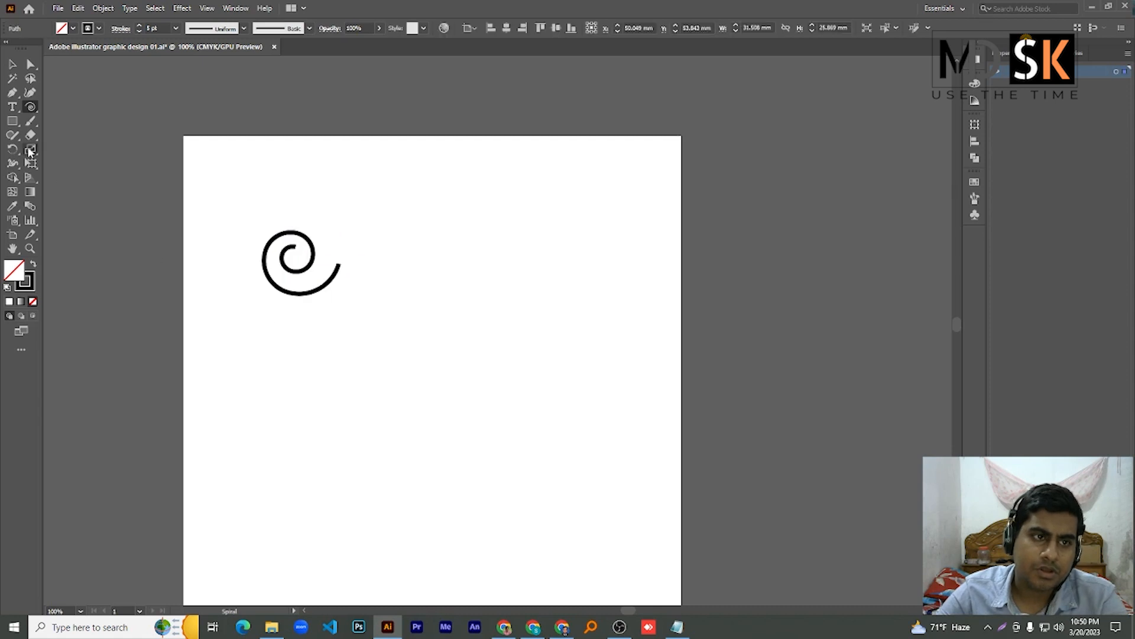
pyautogui.moveTo(16, 122); pyautogui.dragTo(67, 148)
pyautogui.moveTo(334, 258)
pyautogui.mouseDown()
pyautogui.moveTo(395, 319)
pyautogui.moveTo(453, 312)
pyautogui.moveTo(453, 367)
pyautogui.mouseUp()
# - Move the ellipse up so its side touches the outer end of the spiral
pyautogui.click(12, 64)
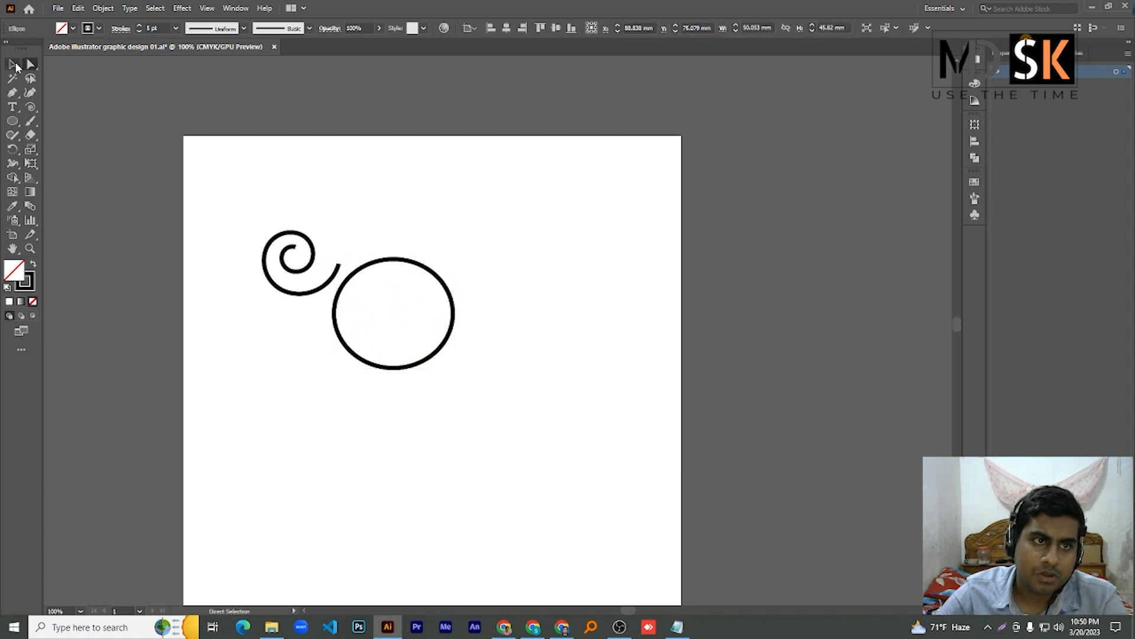
pyautogui.moveTo(349, 280); pyautogui.dragTo(356, 231)
pyautogui.click(320, 193)
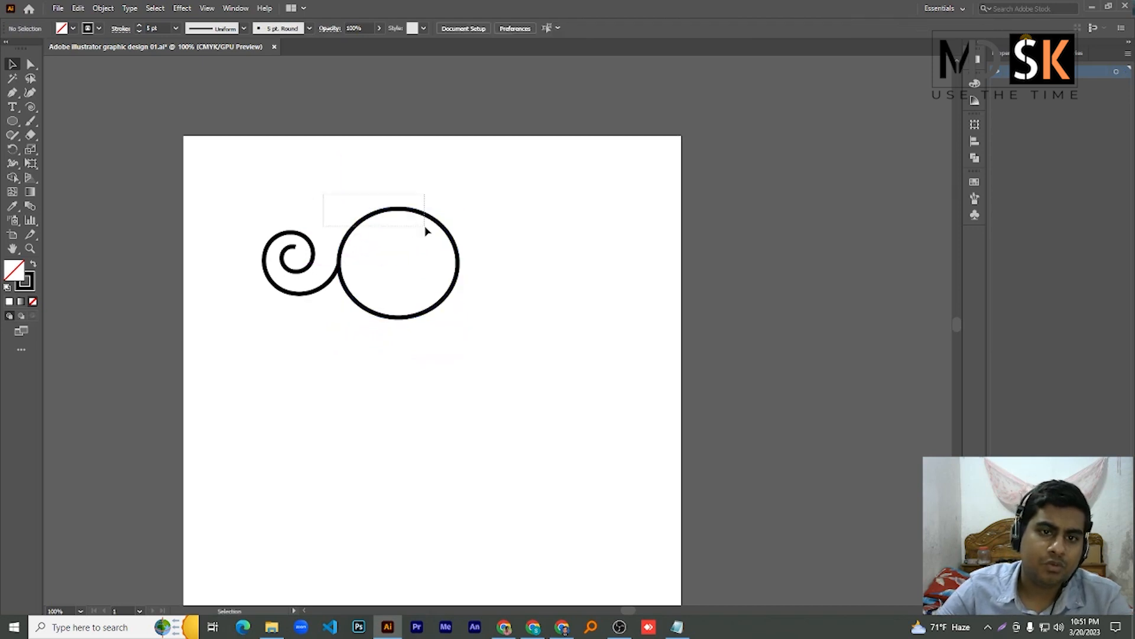
pyautogui.moveTo(426, 231); pyautogui.dragTo(427, 231)
# - Delete the ellipse's top anchor point with Direct Selection, keeping only its lower half as an open arc
pyautogui.click(31, 64)
pyautogui.moveTo(300, 186); pyautogui.dragTo(454, 230)
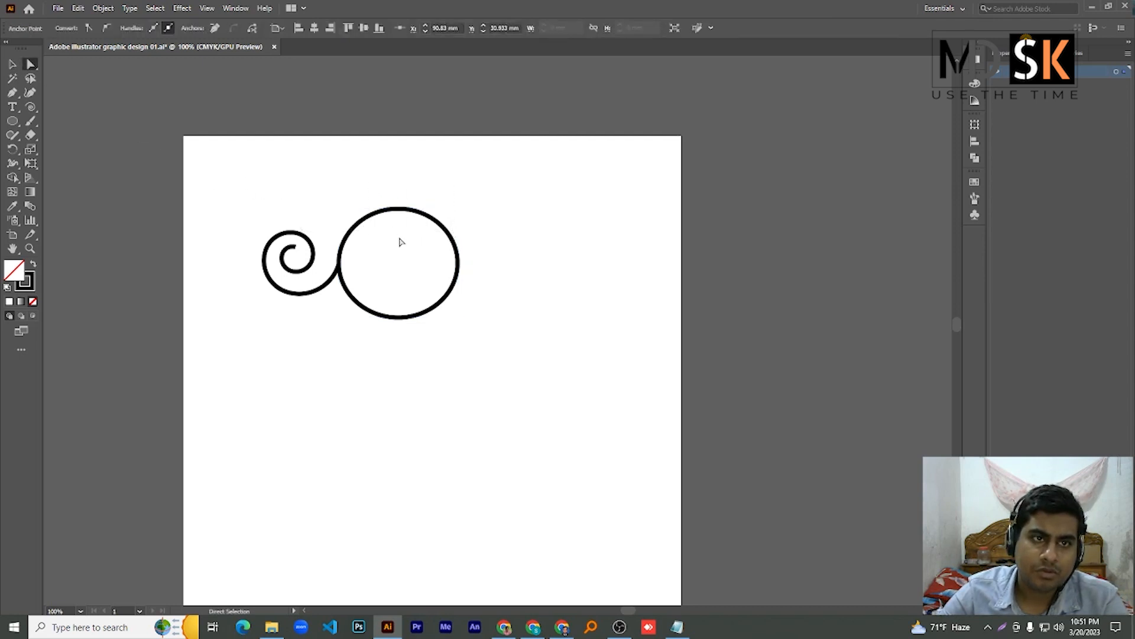
pyautogui.press('Down')
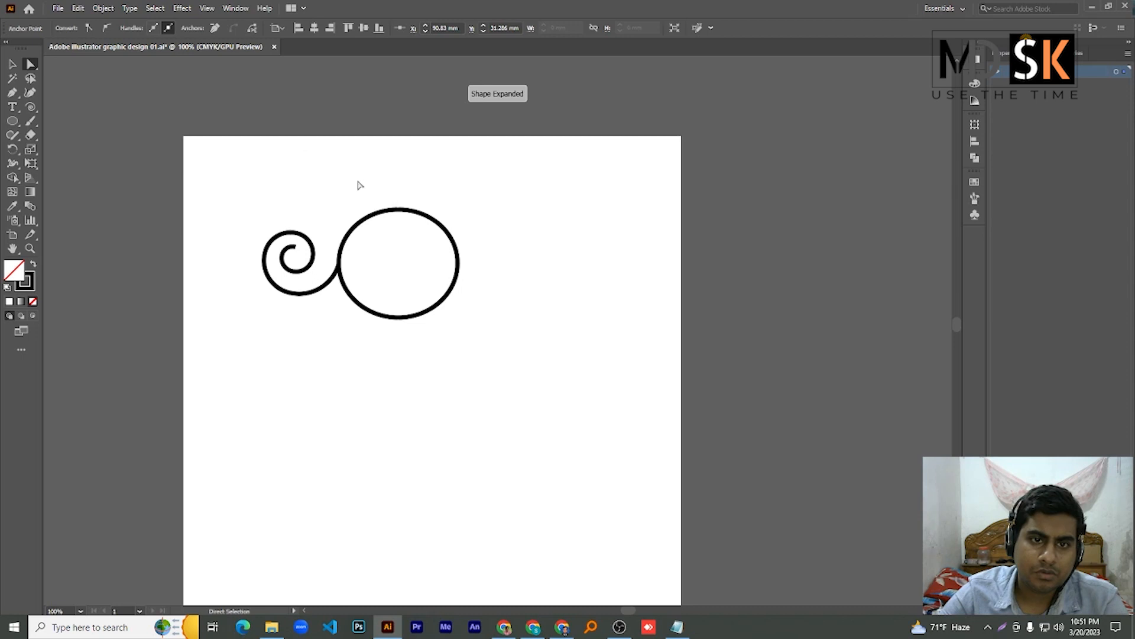
pyautogui.moveTo(359, 186); pyautogui.dragTo(429, 251)
pyautogui.press('Delete')
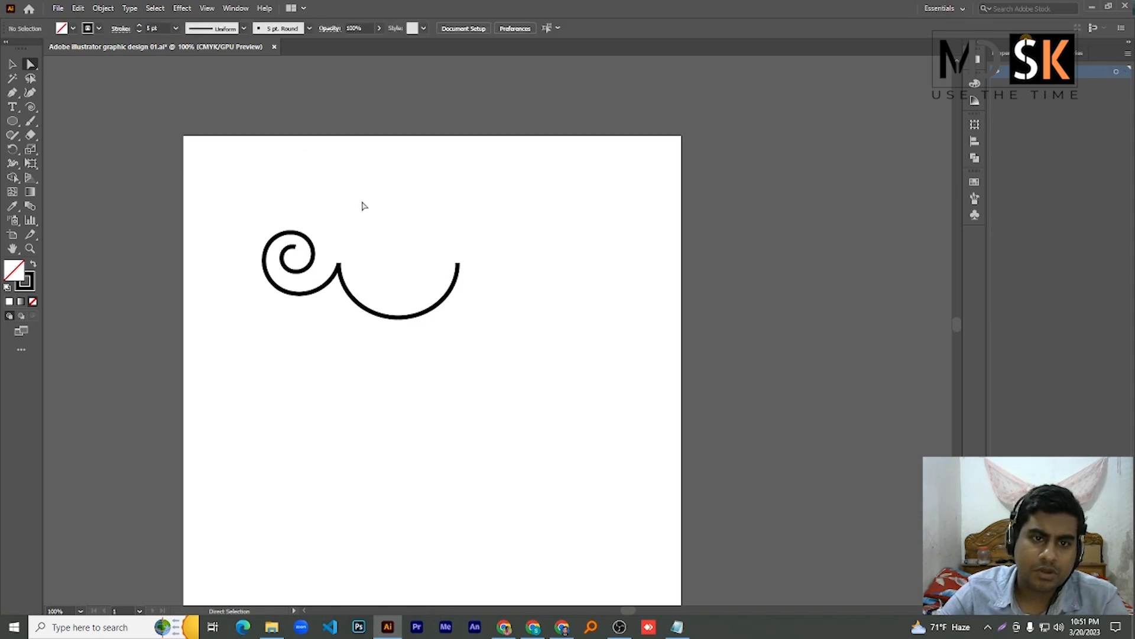
pyautogui.scroll(2, 388, 264)
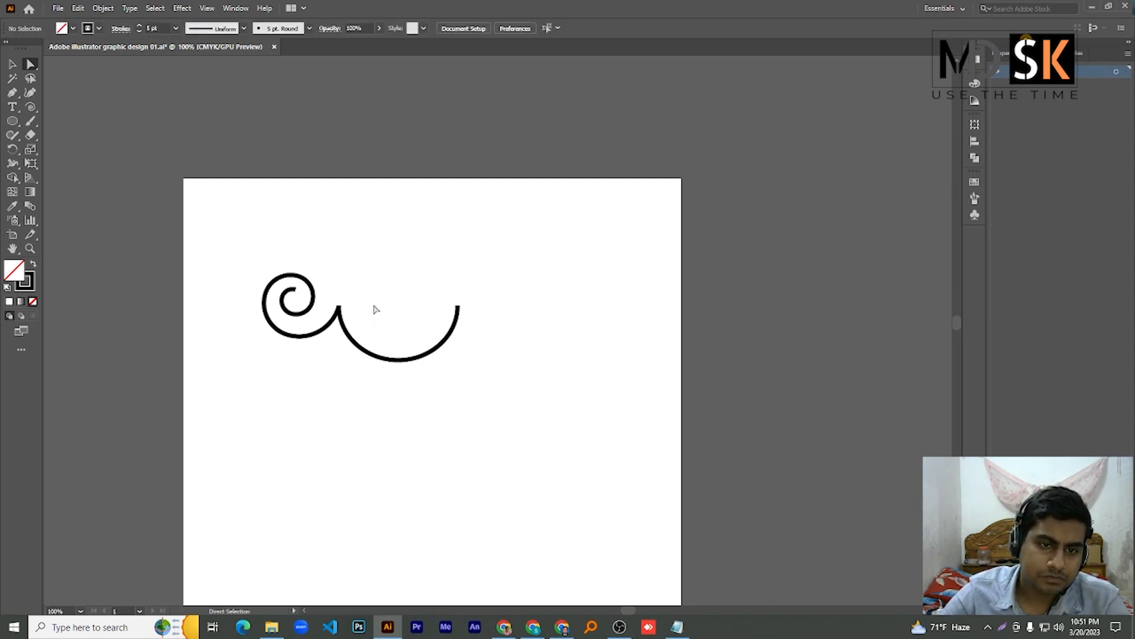
# - Draw a horizontal line segment about 43 mm long from the arc's free end back towards the spiral
pyautogui.moveTo(12, 120); pyautogui.dragTo(68, 107)
pyautogui.moveTo(460, 306); pyautogui.dragTo(356, 305)
pyautogui.click(457, 263)
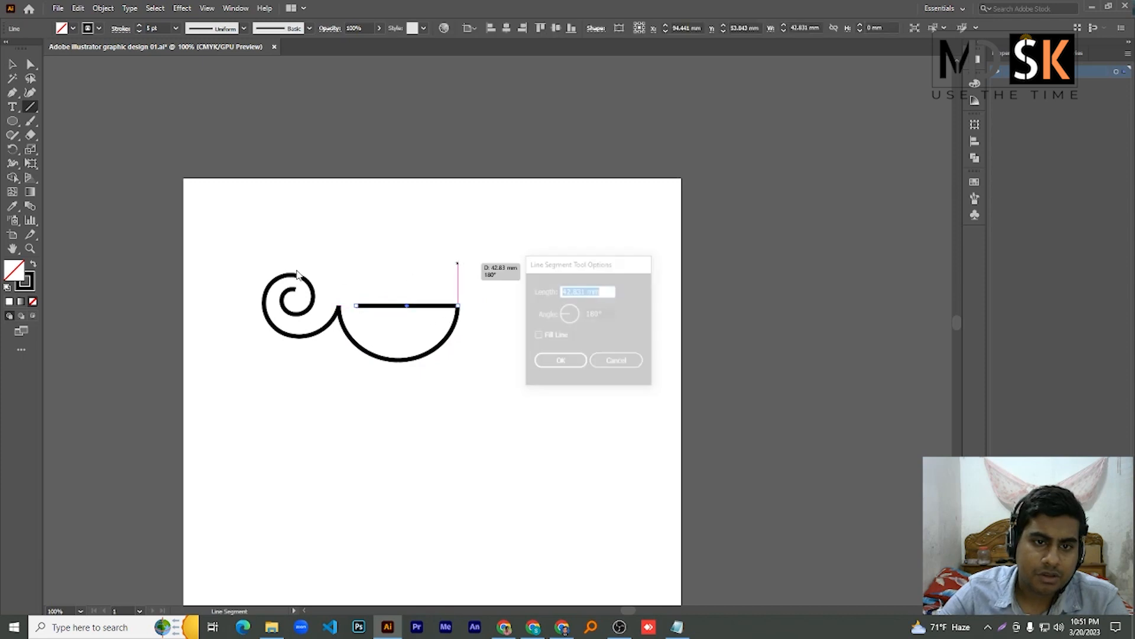
pyautogui.click(618, 363)
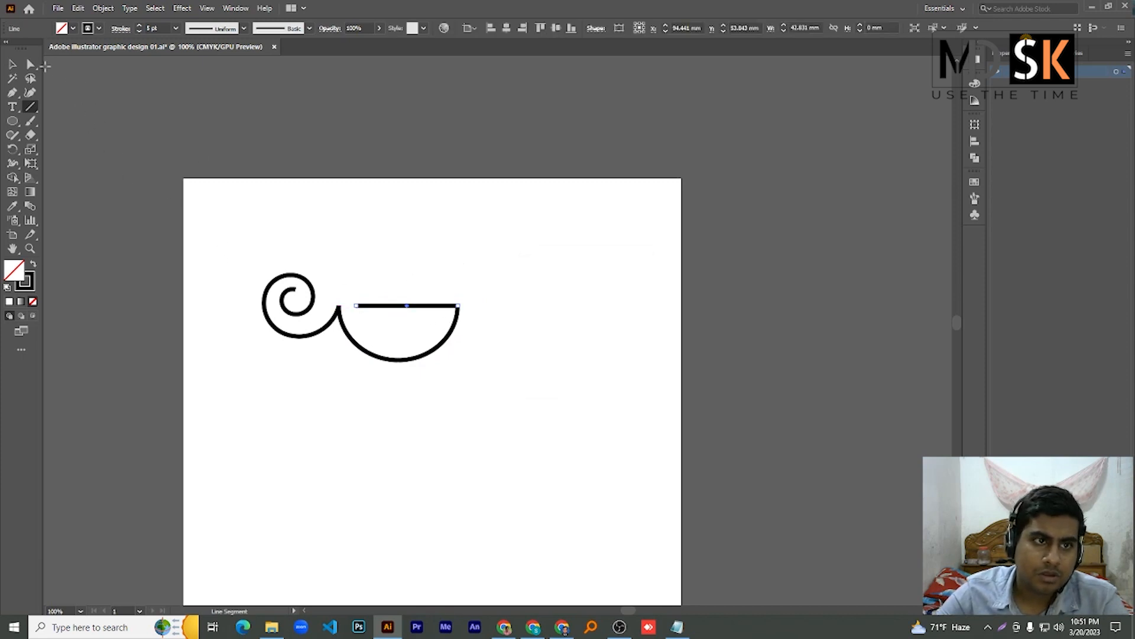
# - Join the spiral, the half-ellipse arc and the line segment at their touching end points
pyautogui.click(30, 64)
pyautogui.moveTo(225, 256); pyautogui.dragTo(616, 453)
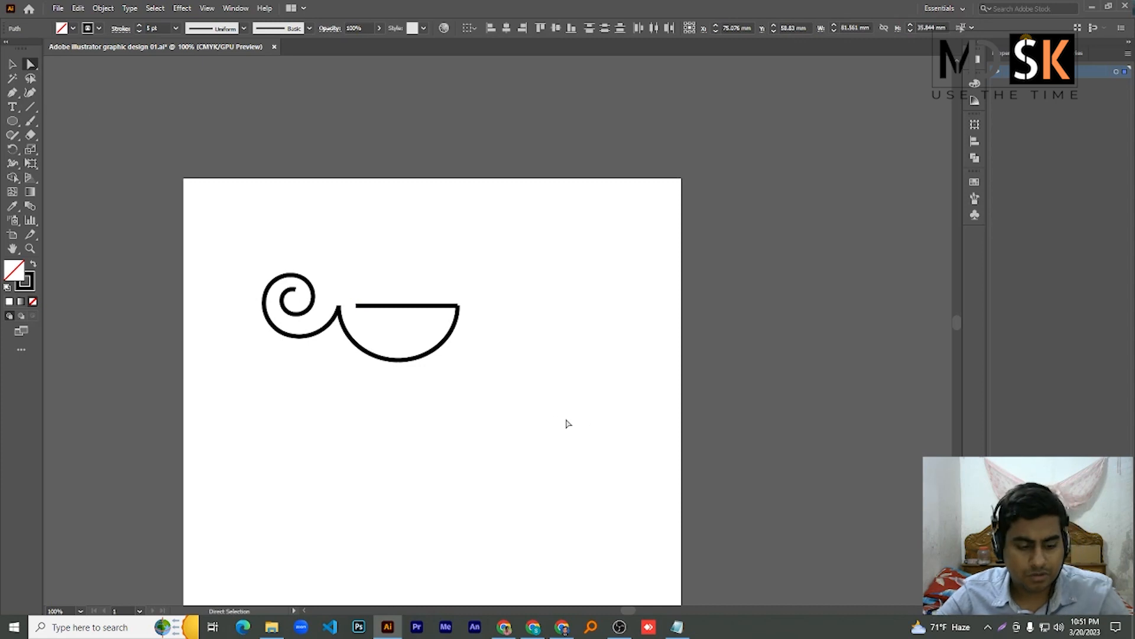
pyautogui.hotkey('ctrl', 'j')
# - Examine up close the corners where the spiral, the arc and the line segment meet
pyautogui.scroll(3, 365, 303)
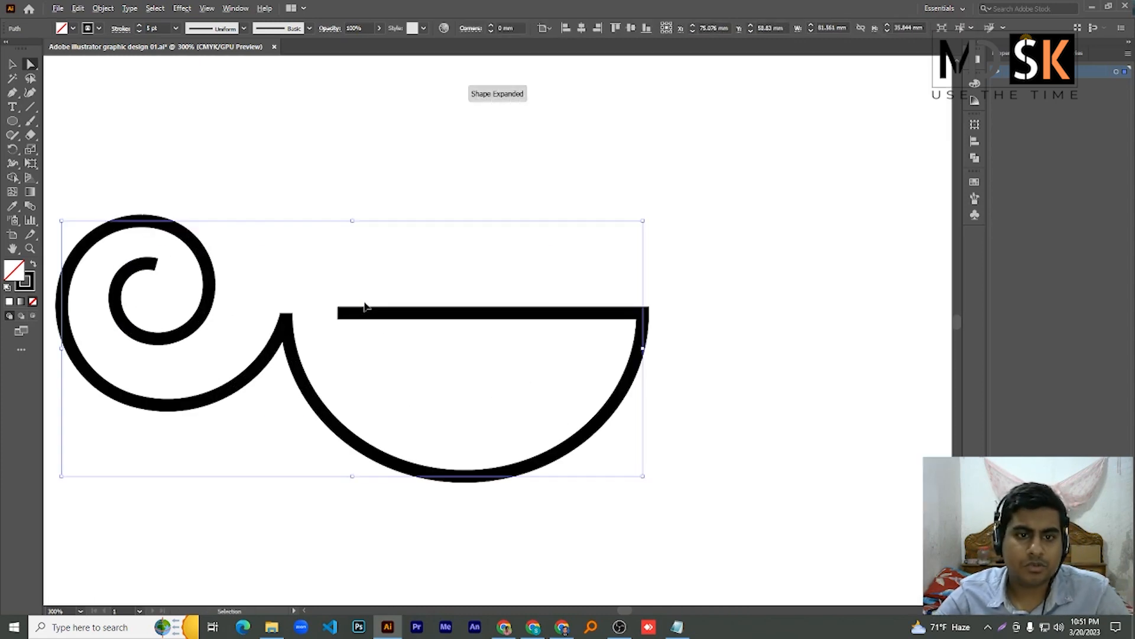
pyautogui.scroll(2, 365, 303)
pyautogui.moveTo(201, 294); pyautogui.dragTo(269, 334)
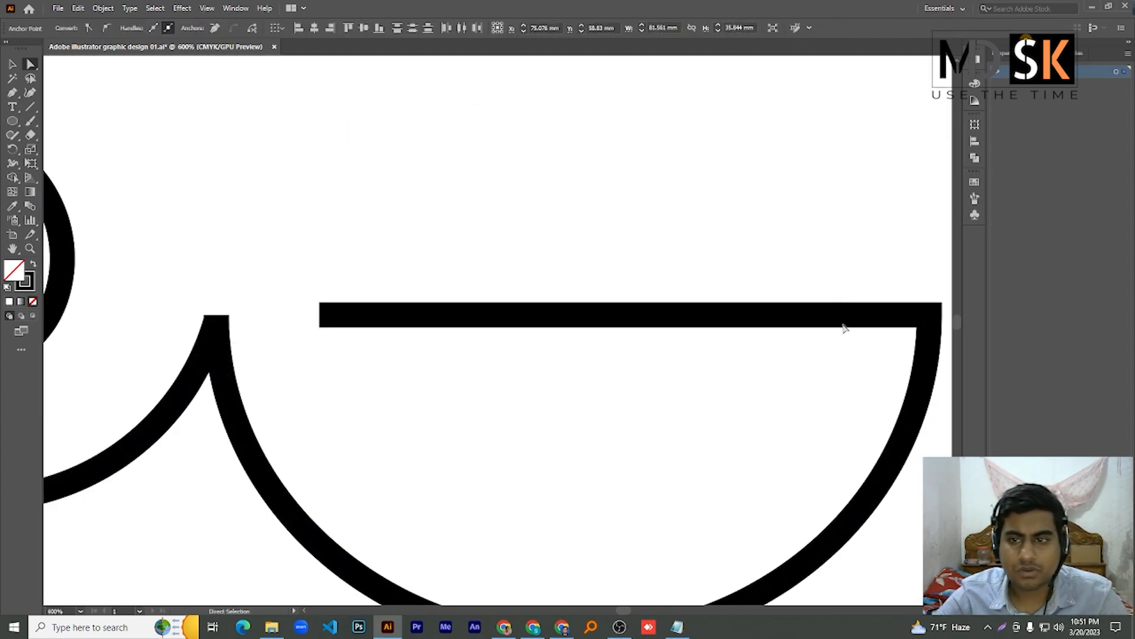
pyautogui.hscroll(3, 913, 273)
pyautogui.moveTo(748, 265); pyautogui.dragTo(816, 338)
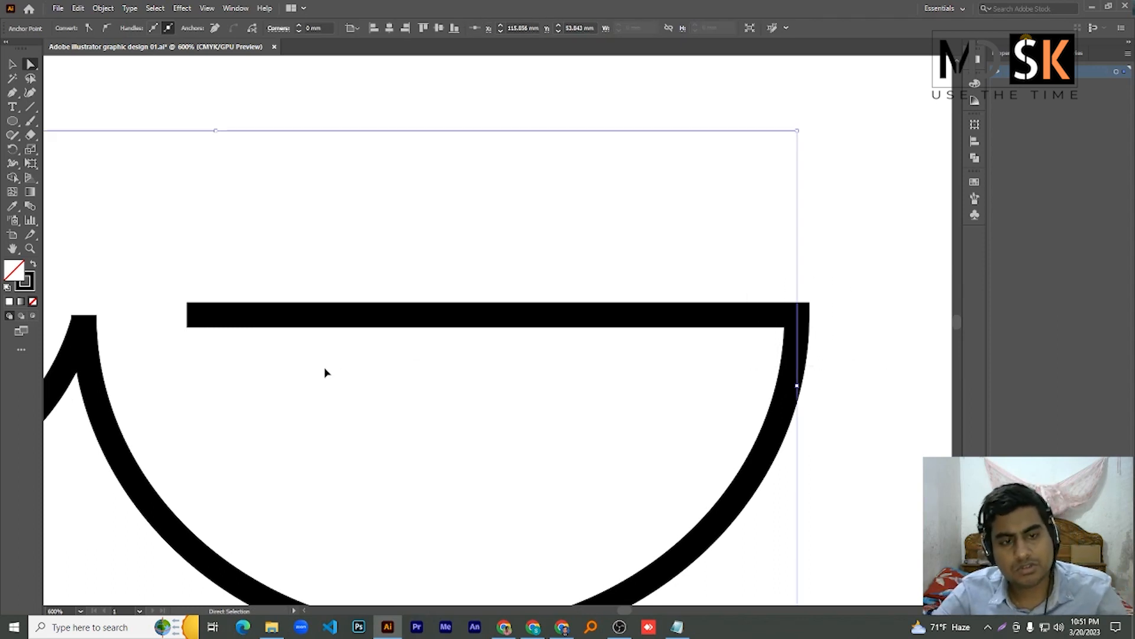
pyautogui.scroll(-3, 298, 377)
pyautogui.click(201, 228)
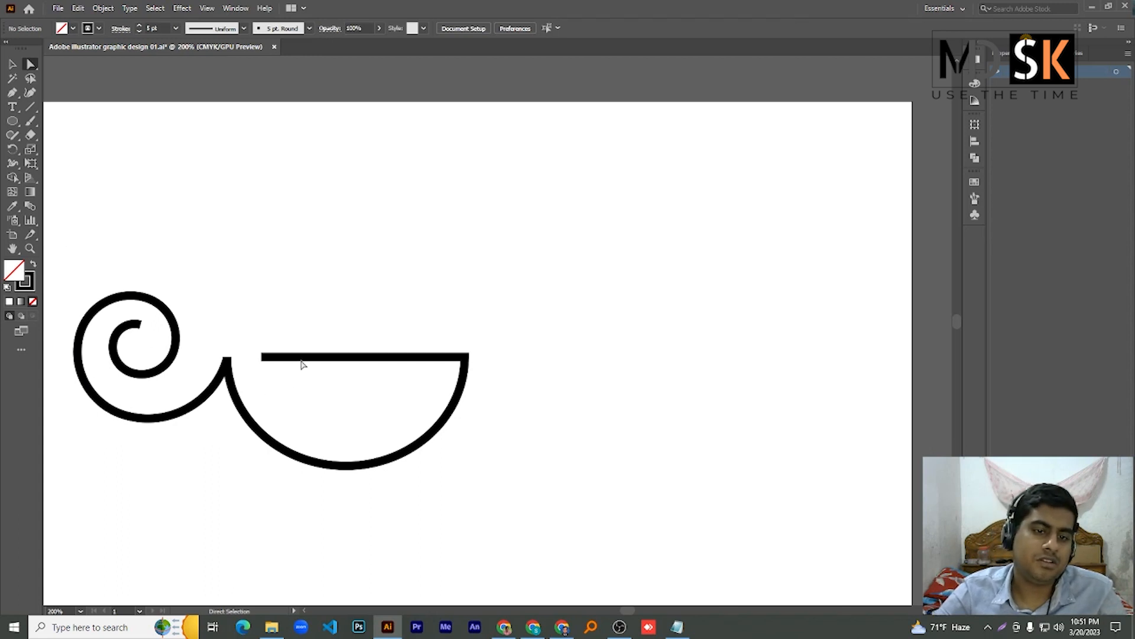
pyautogui.scroll(-3, 310, 337)
pyautogui.scroll(2, 256, 329)
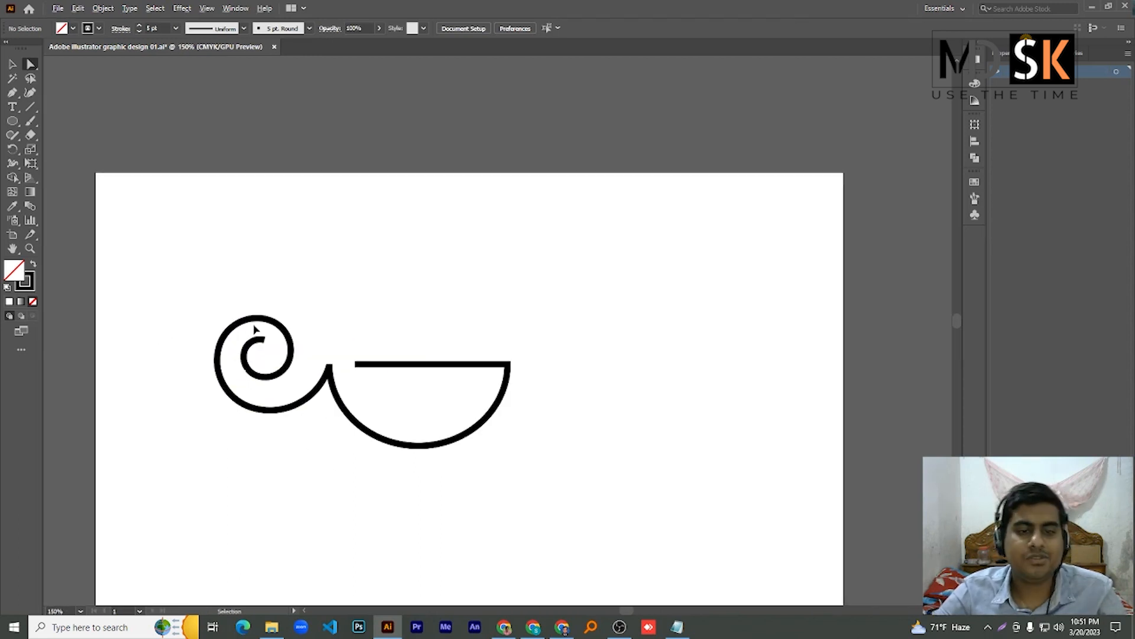
pyautogui.scroll(1, 255, 328)
pyautogui.moveTo(165, 261); pyautogui.dragTo(527, 520)
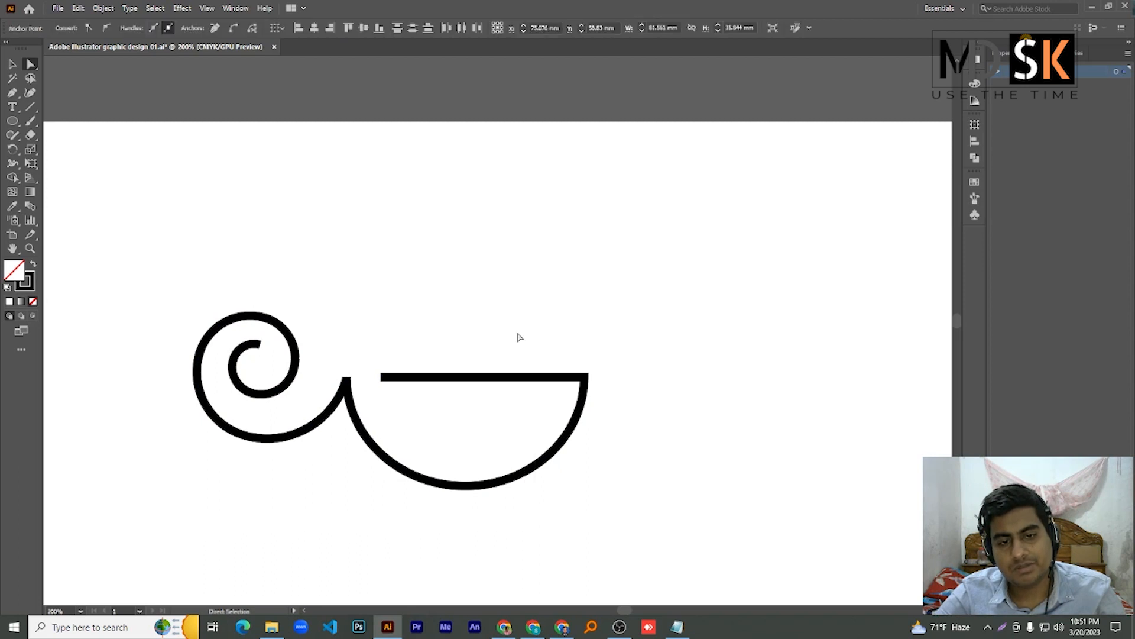
# - Draw a second spiral about 28 mm wide above the shape and move its outer end onto the spiral-arc corner
pyautogui.moveTo(30, 106); pyautogui.dragTo(84, 147)
pyautogui.moveTo(315, 189); pyautogui.dragTo(260, 242)
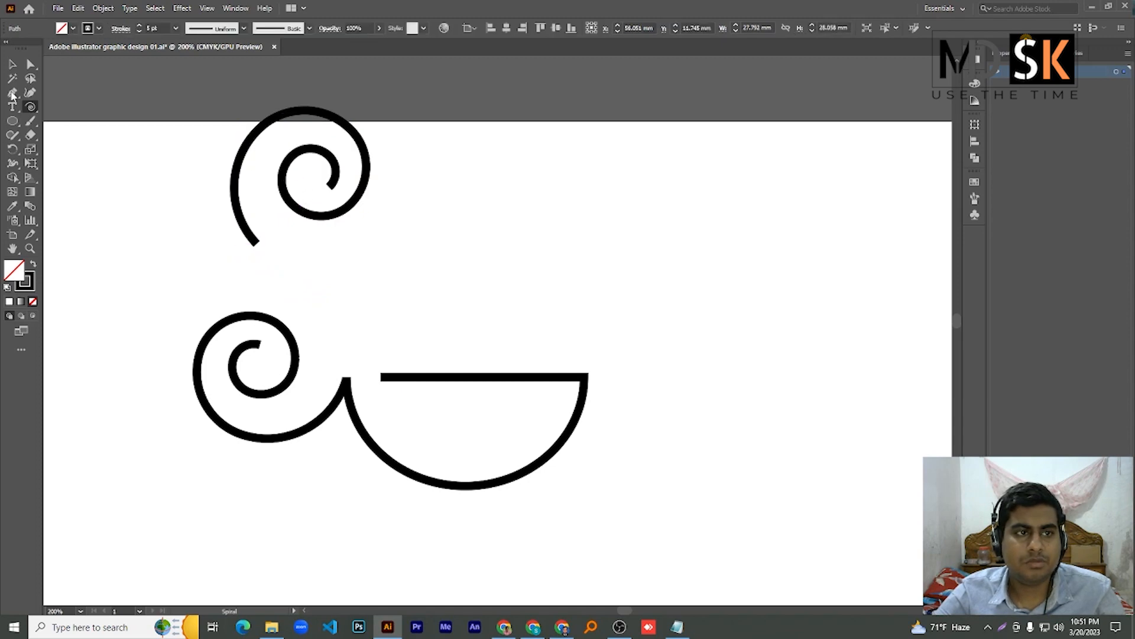
pyautogui.click(13, 65)
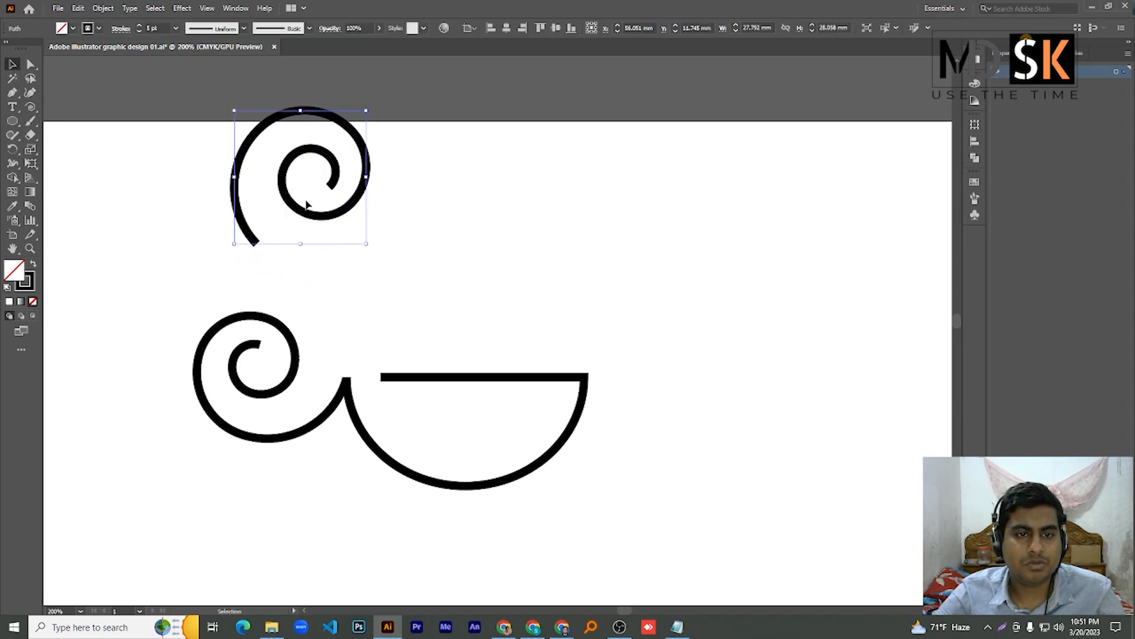
pyautogui.moveTo(298, 210); pyautogui.dragTo(348, 382)
pyautogui.click(319, 360)
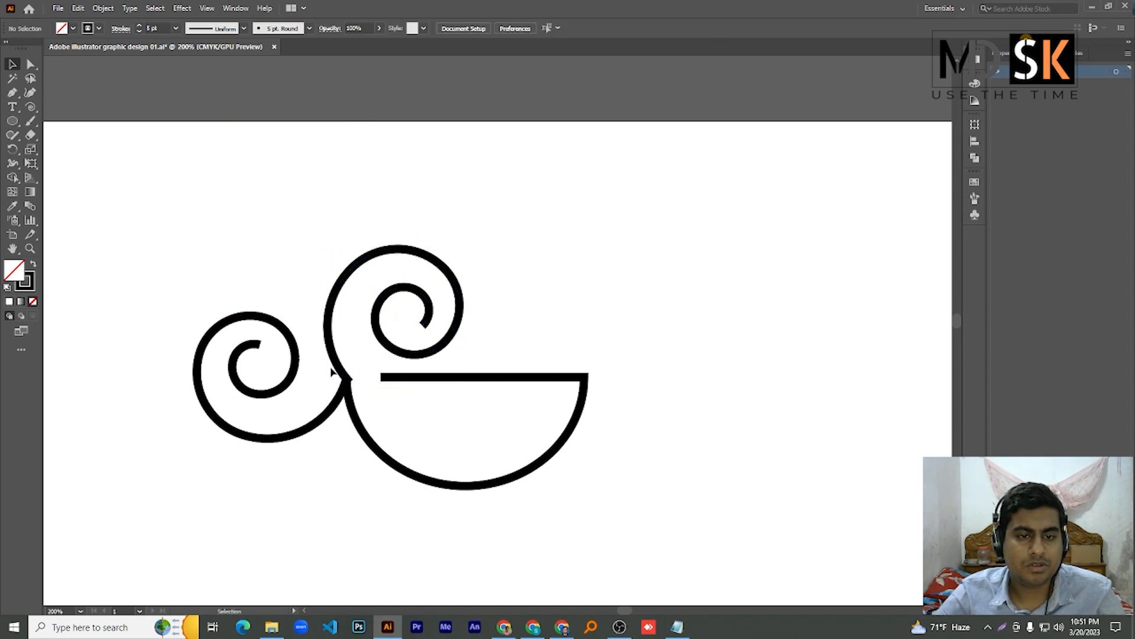
# - Try to join the second spiral to the existing shape with everything on the page selected
pyautogui.press('a')
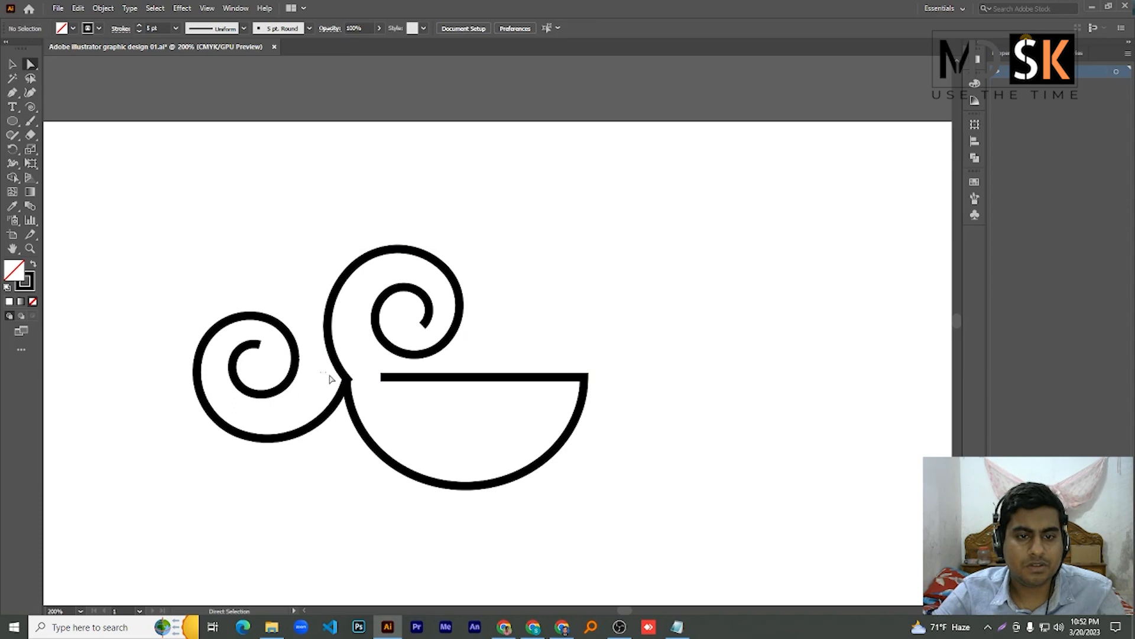
pyautogui.hotkey('ctrl', 'a')
pyautogui.hotkey('ctrl', 'j')
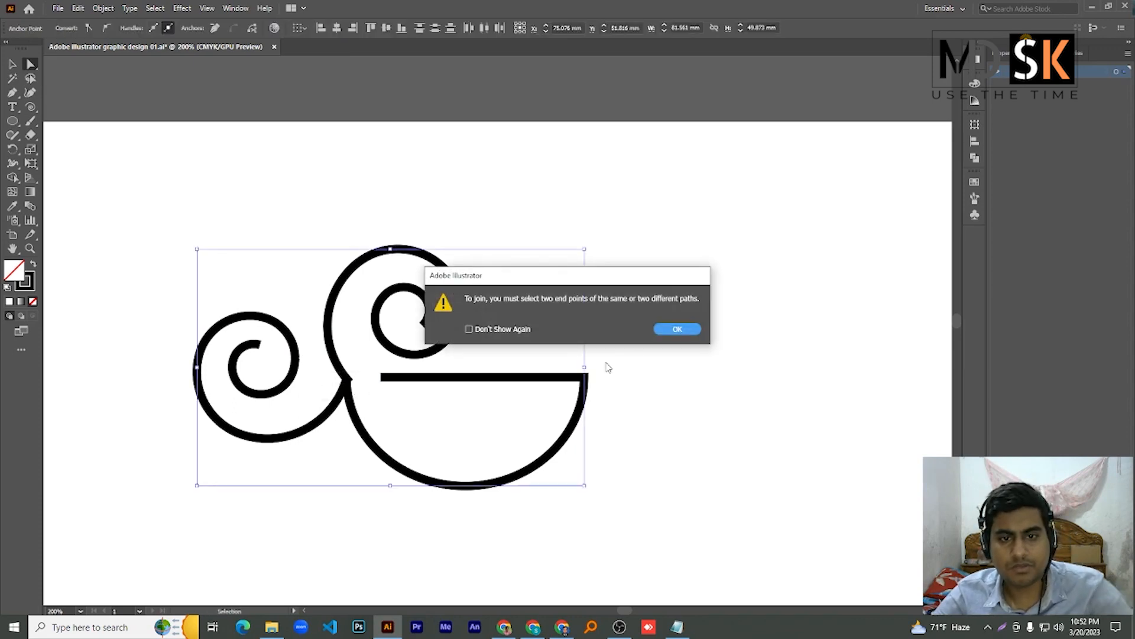
pyautogui.click(681, 329)
pyautogui.click(601, 273)
pyautogui.hotkey('ctrl', '0')
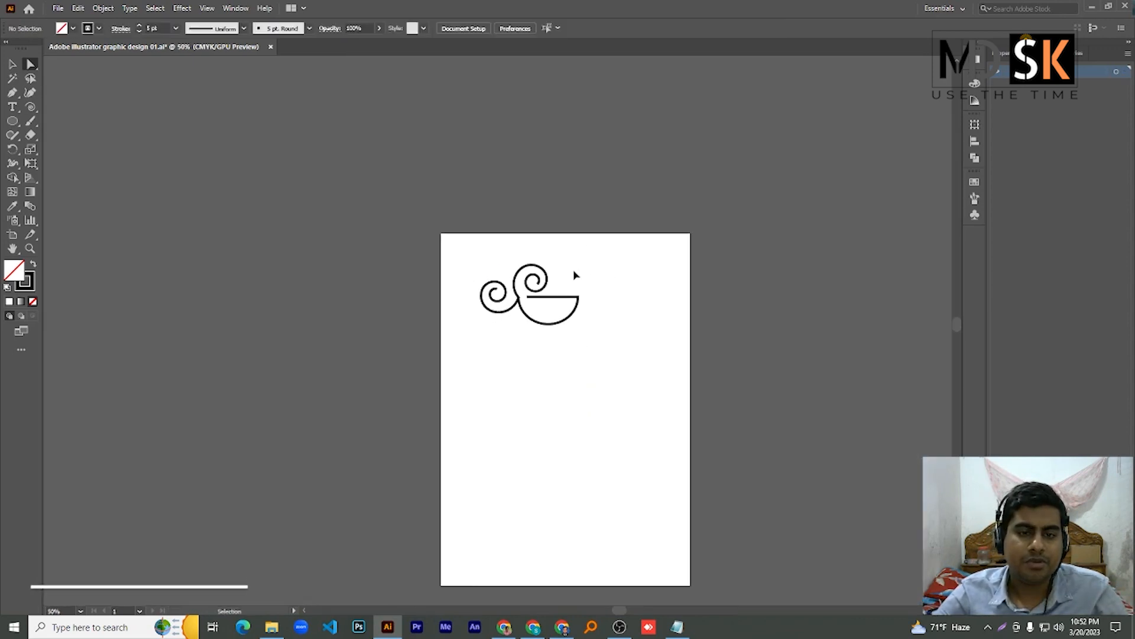
pyautogui.keyDown('alt'); pyautogui.scroll(1, 631, 297); pyautogui.keyUp('alt')
pyautogui.keyDown('alt'); pyautogui.scroll(1, 529, 260); pyautogui.keyUp('alt')
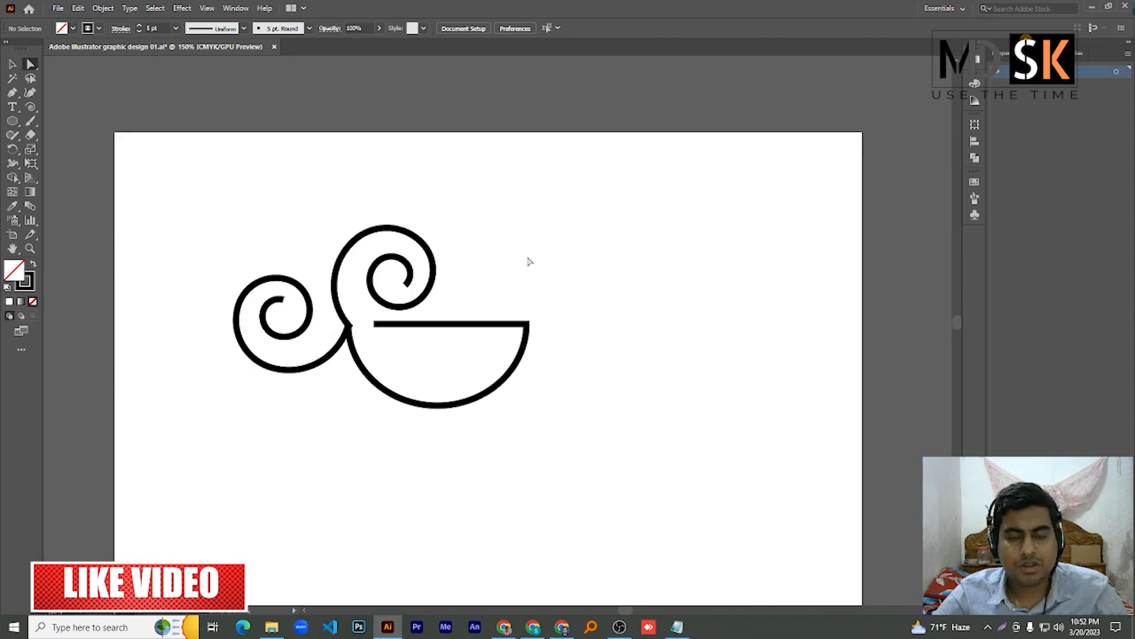
pyautogui.keyDown('alt'); pyautogui.scroll(-1, 698, 248); pyautogui.keyUp('alt')
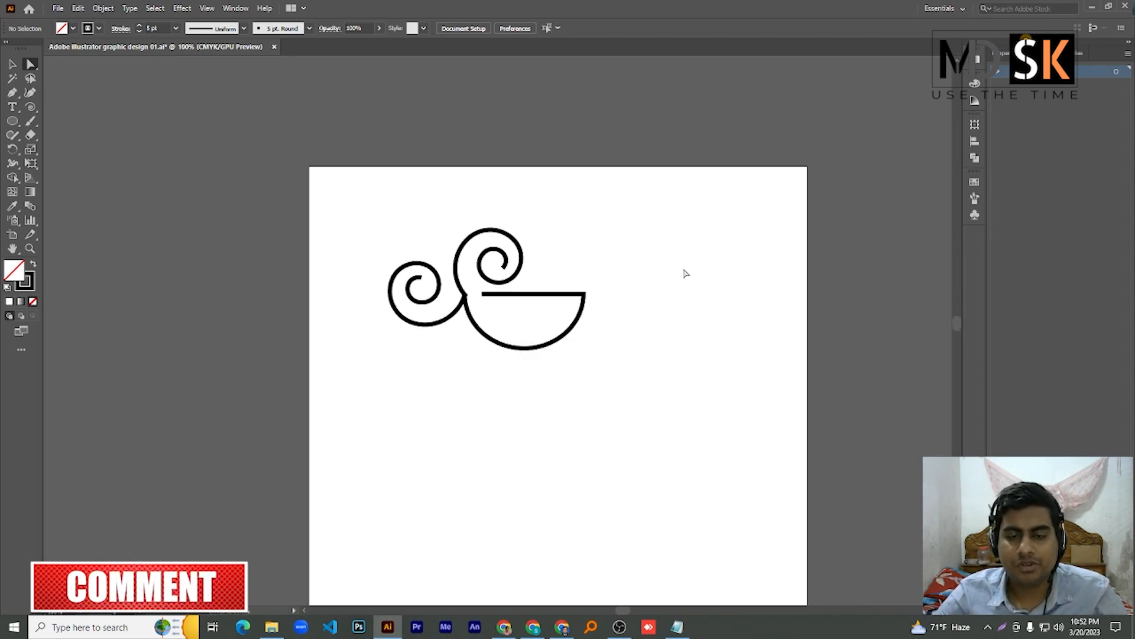